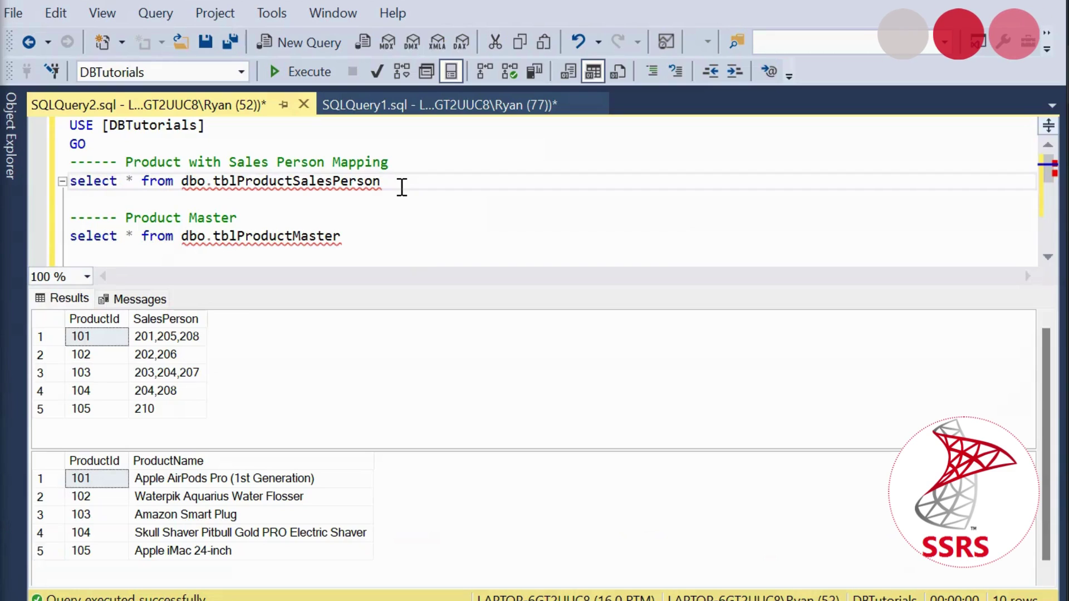
{"action": "mouse_move", "coordinate": [218, 184]}
{"action": "mouse_move", "coordinate": [189, 236]}
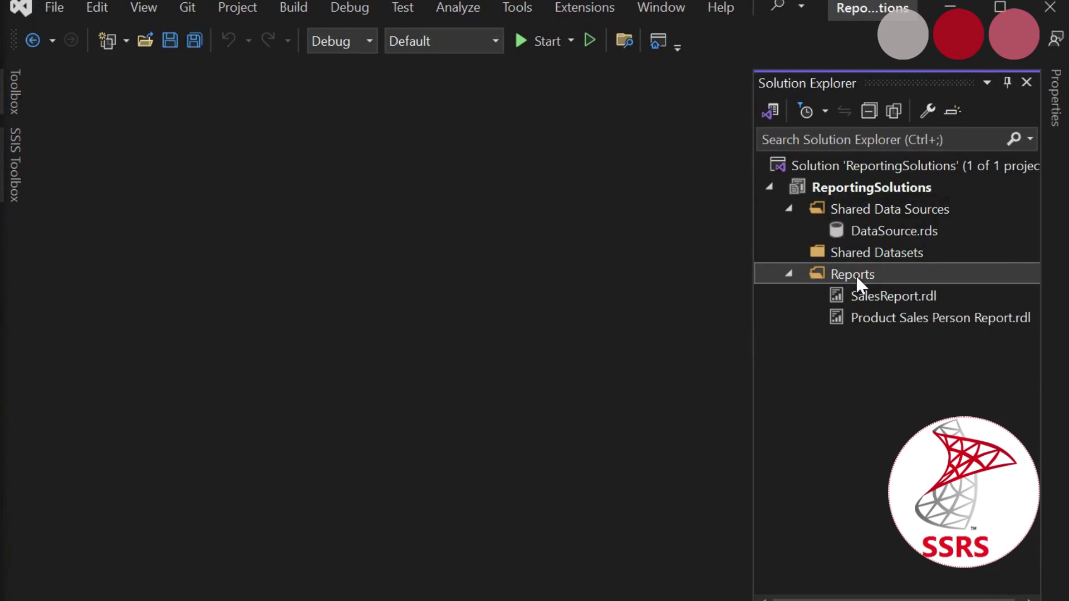
Start a new report in the Reports folder with the Report Wizard, using the shared data source DataSource
{"action": "right_click", "coordinate": [856, 275]}
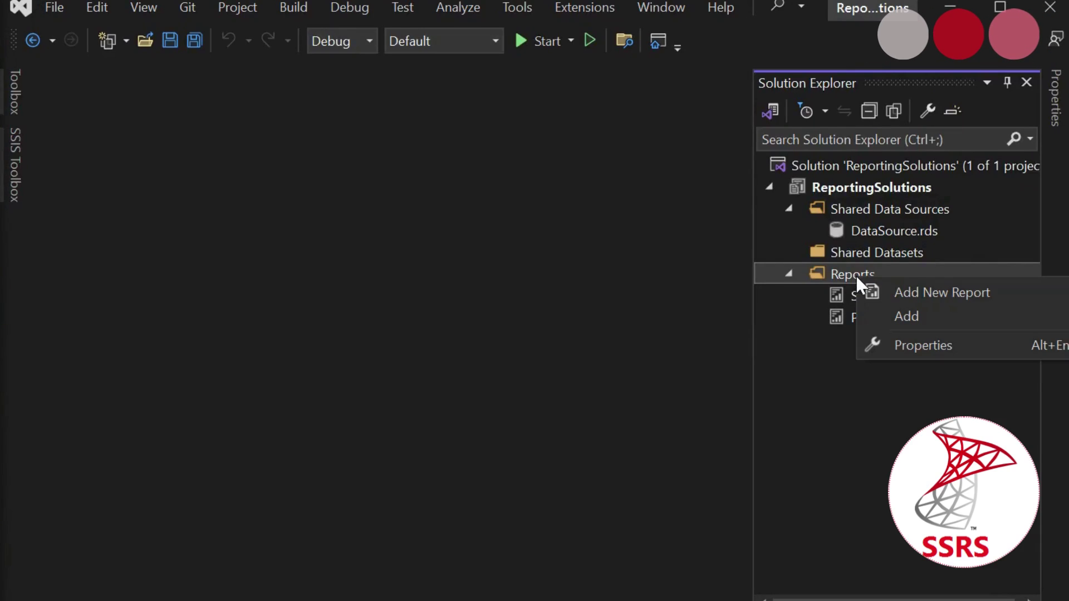
{"action": "left_click", "coordinate": [913, 295]}
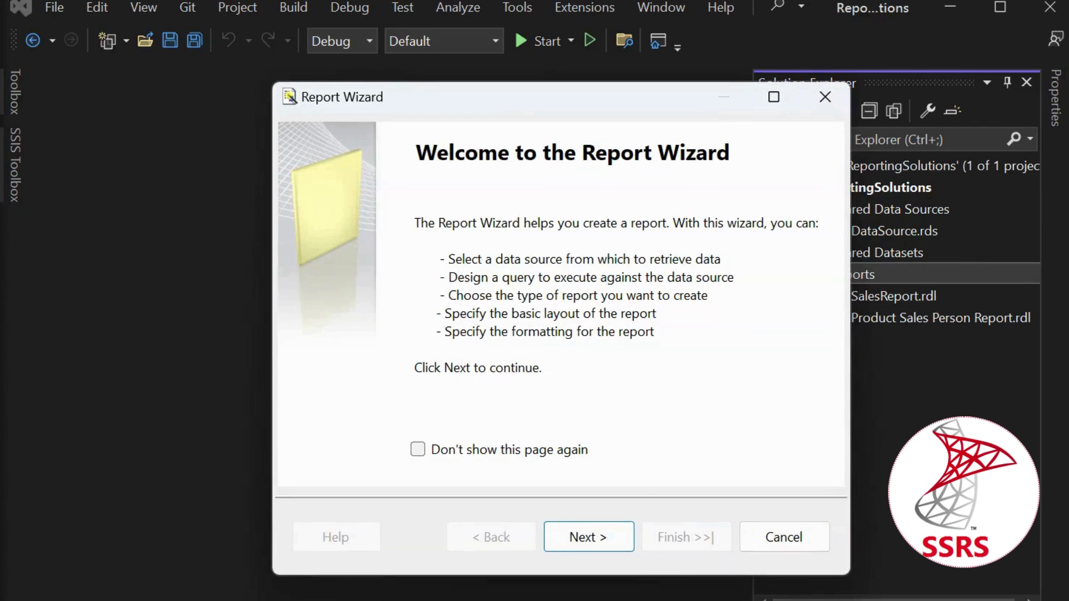
{"action": "left_click", "coordinate": [574, 551]}
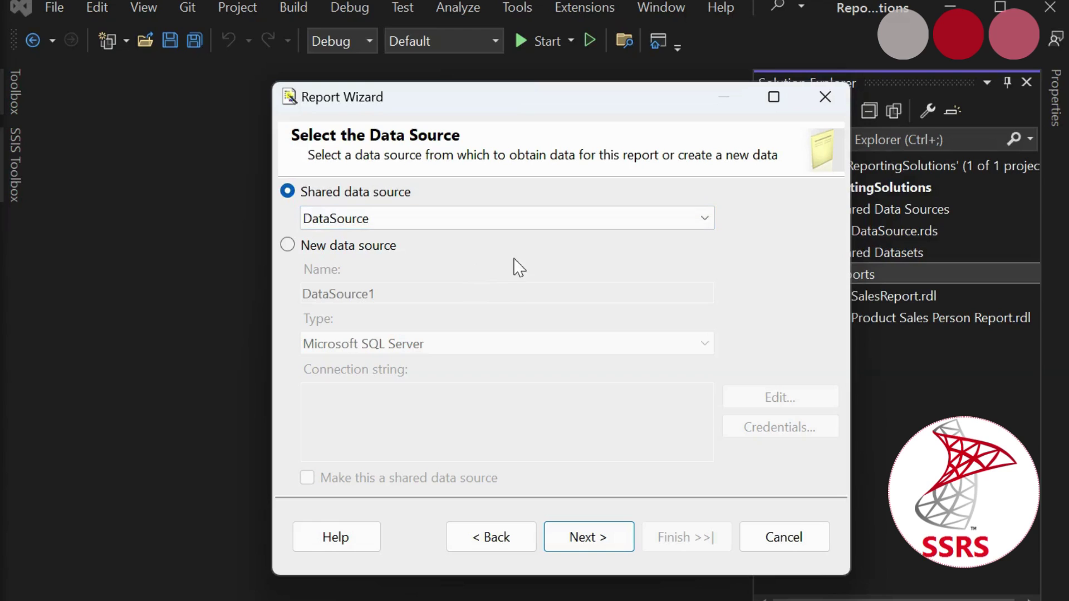
{"action": "left_click_drag", "start_coordinate": [653, 114], "coordinate": [611, 103]}
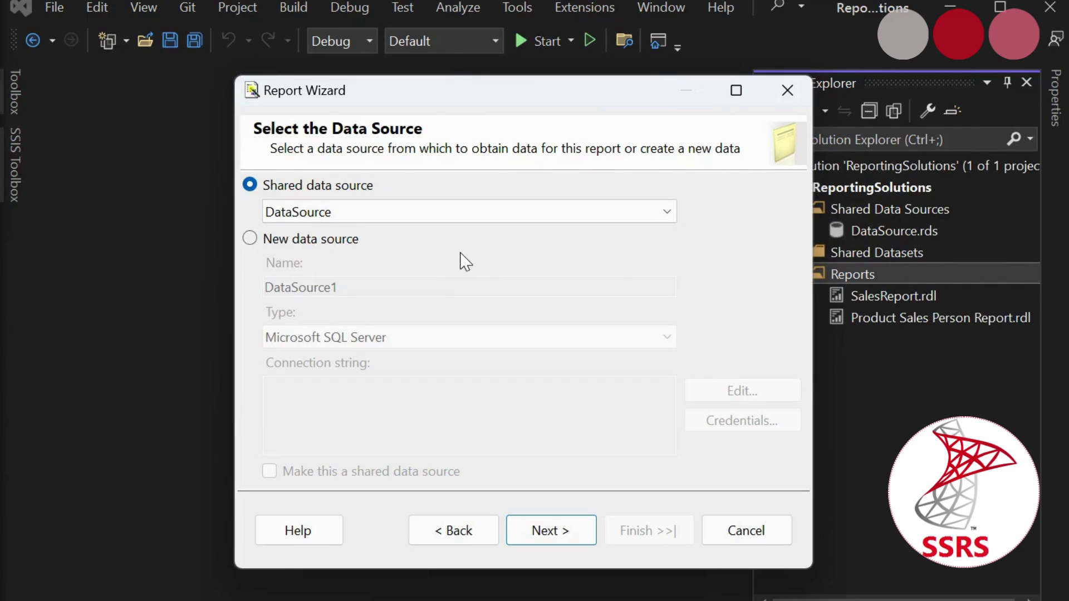
{"action": "left_click", "coordinate": [533, 534]}
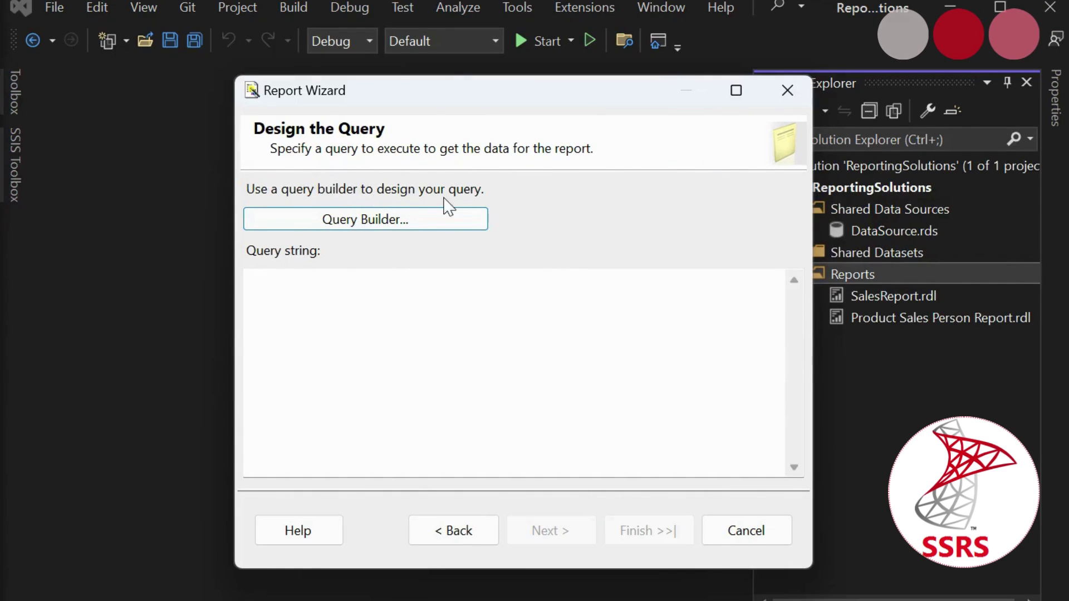
Open the query builder and add the tblProductSalesPerson table to the report's query
{"action": "left_click", "coordinate": [387, 222]}
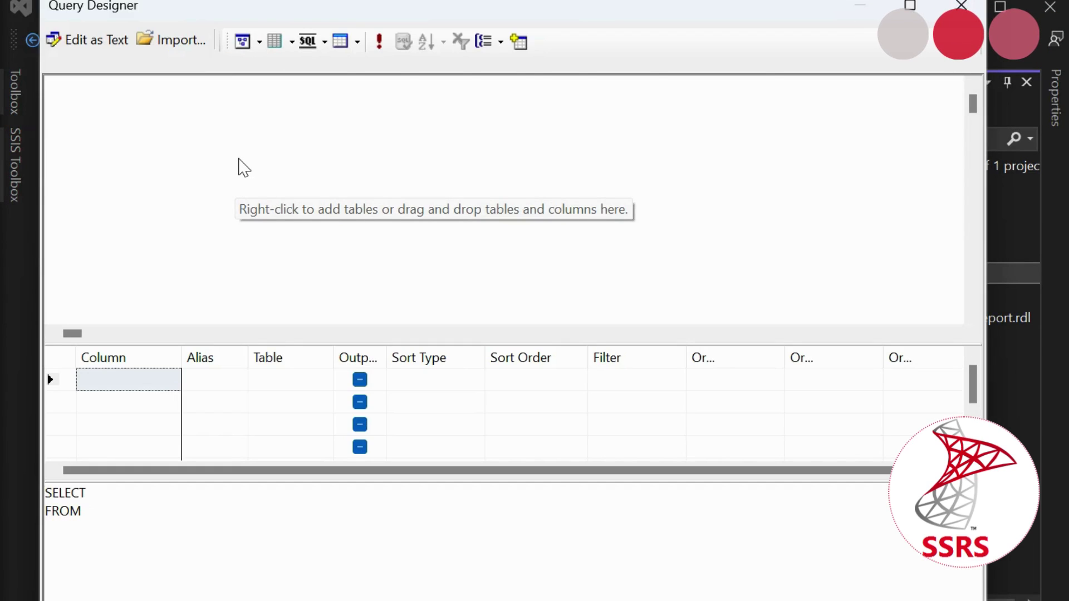
{"action": "right_click", "coordinate": [247, 164]}
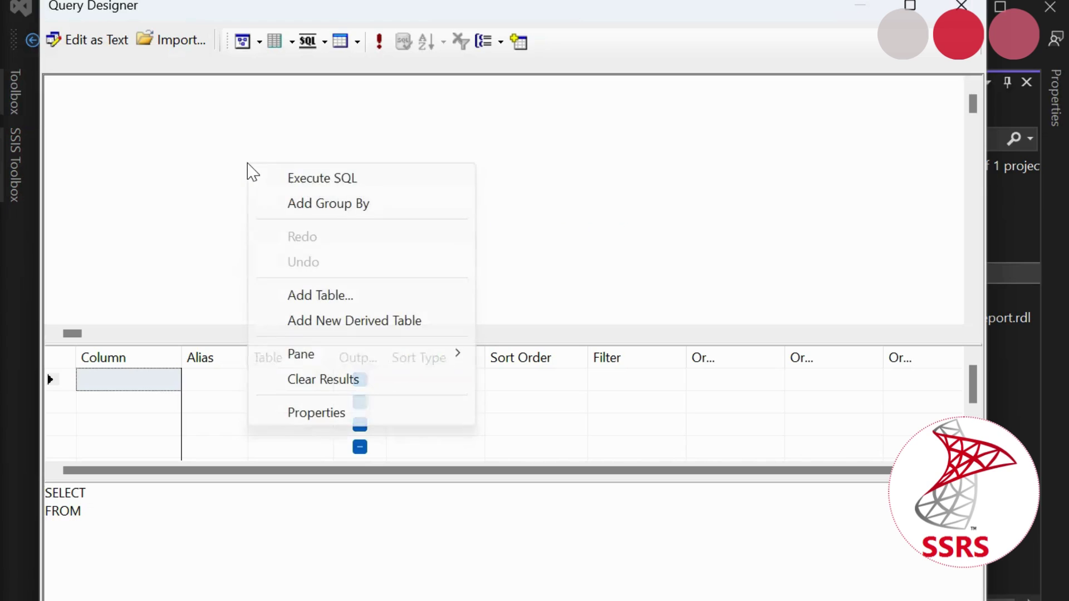
{"action": "left_click", "coordinate": [316, 293]}
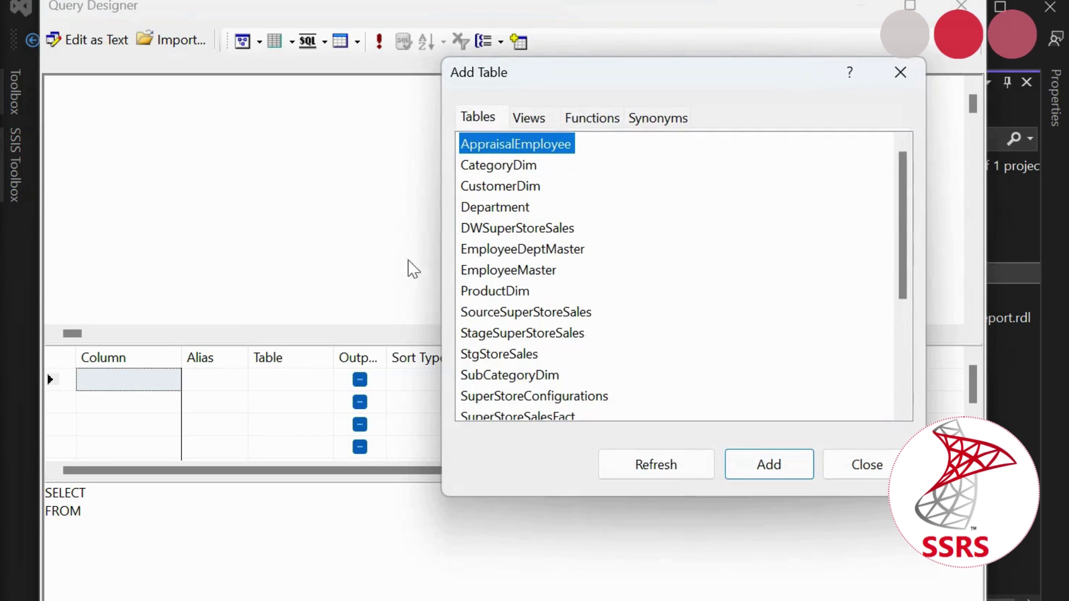
{"action": "scroll", "coordinate": [779, 289], "scroll_direction": "down", "scroll_amount": 3}
{"action": "left_click", "coordinate": [524, 333]}
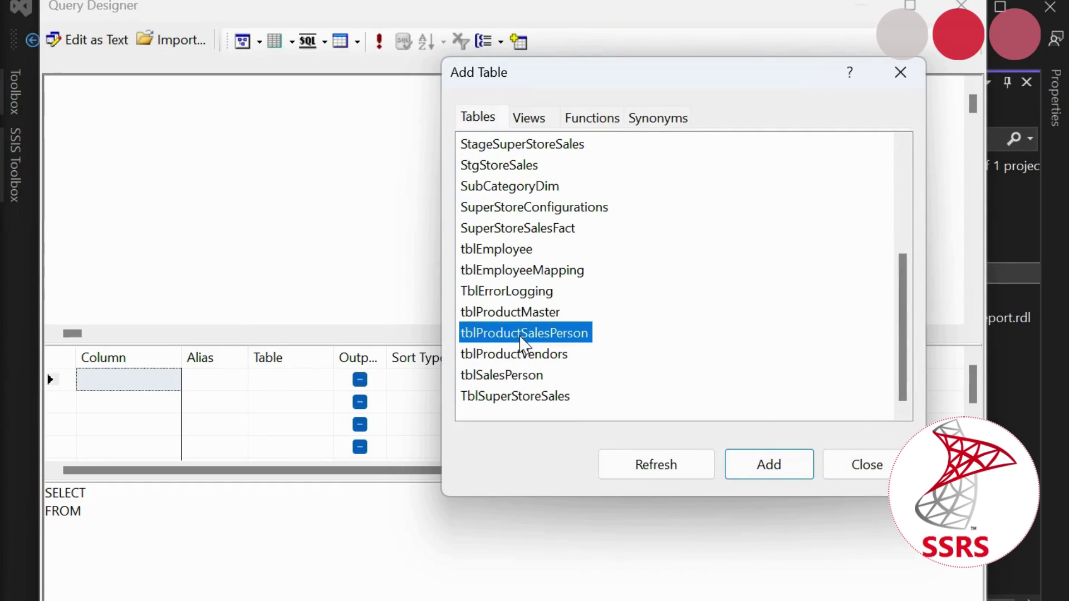
{"action": "left_click", "coordinate": [775, 472]}
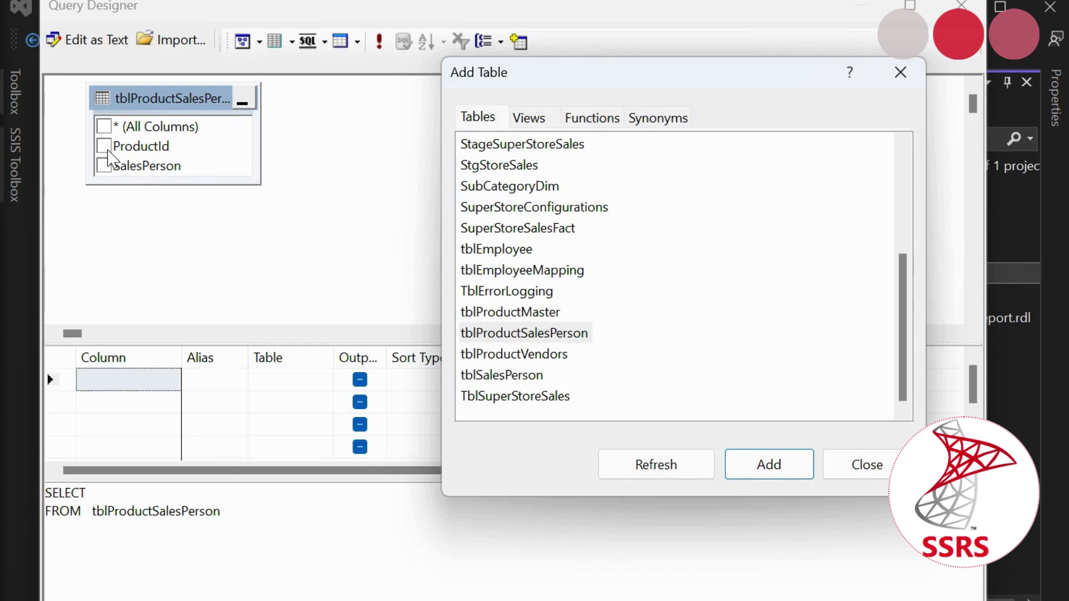
{"action": "left_click", "coordinate": [853, 465]}
Include the ProductId and SalesPerson columns in the query, run it and accept the query design
{"action": "left_click", "coordinate": [103, 146]}
{"action": "left_click", "coordinate": [104, 165]}
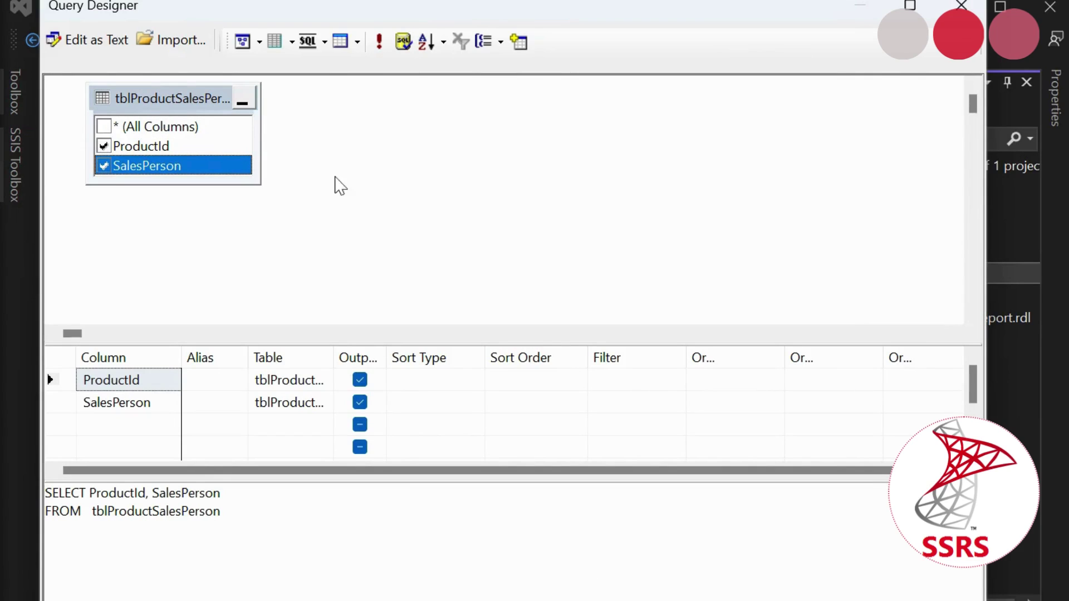
{"action": "left_click", "coordinate": [379, 43]}
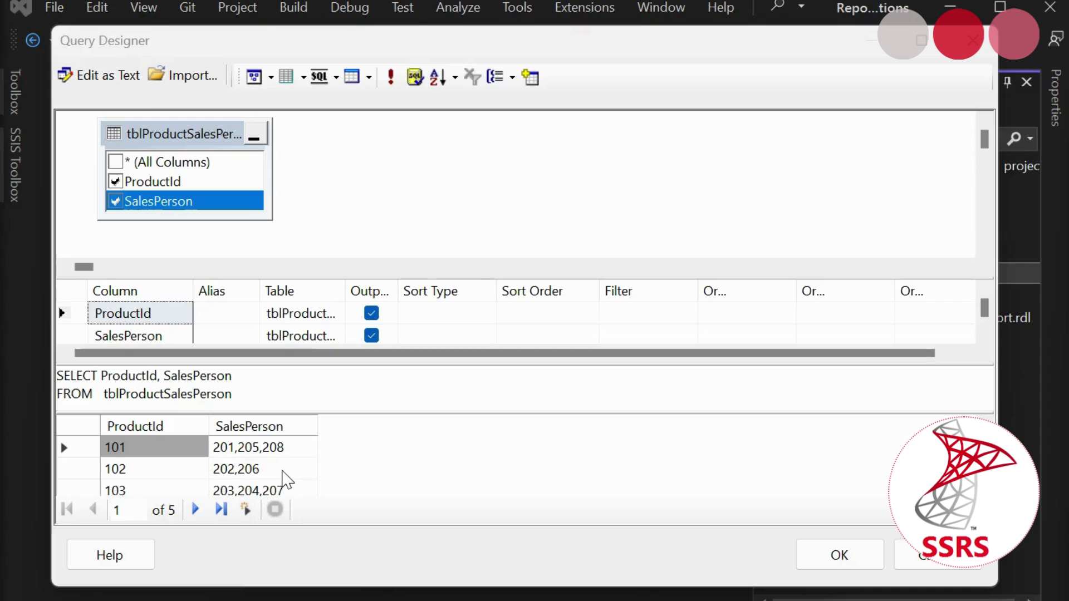
{"action": "left_click", "coordinate": [839, 554]}
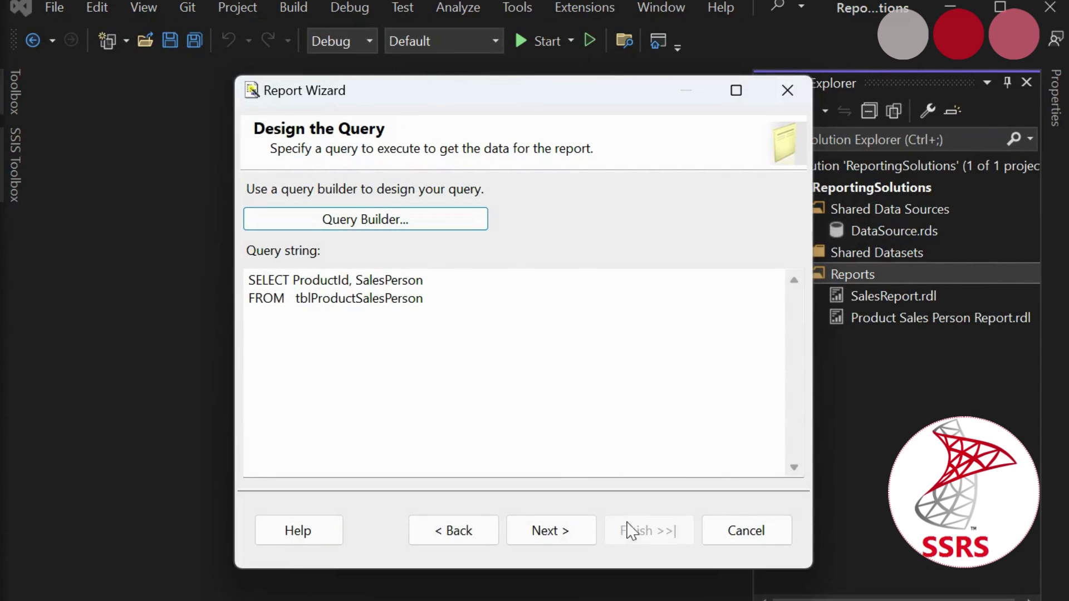
Choose the Tabular report type and add ProductId and SalesPerson to the table's details
{"action": "left_click", "coordinate": [562, 538]}
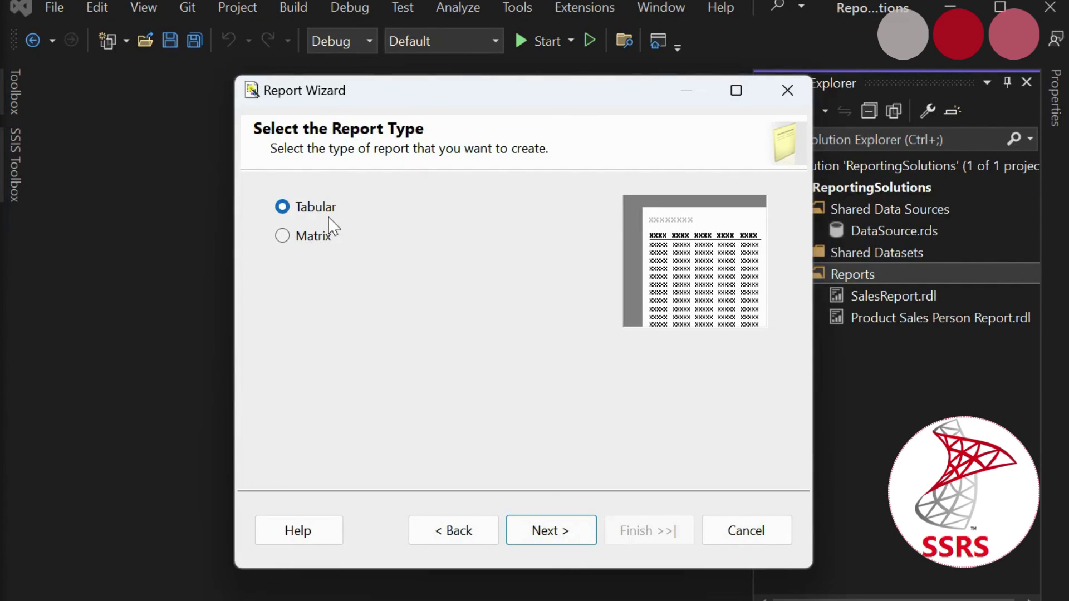
{"action": "left_click", "coordinate": [573, 540]}
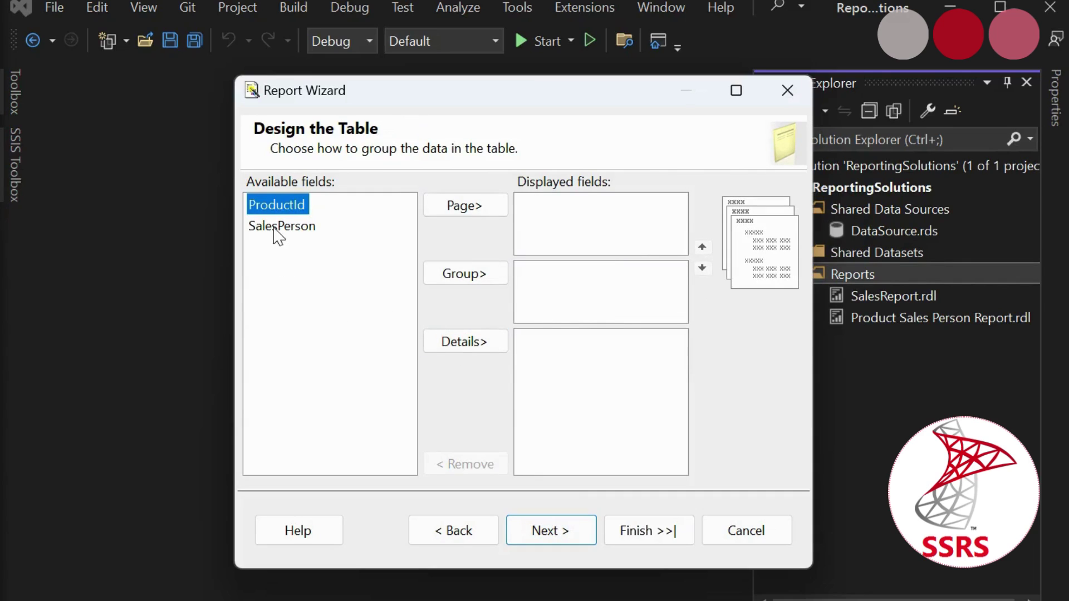
{"action": "left_click", "coordinate": [473, 343]}
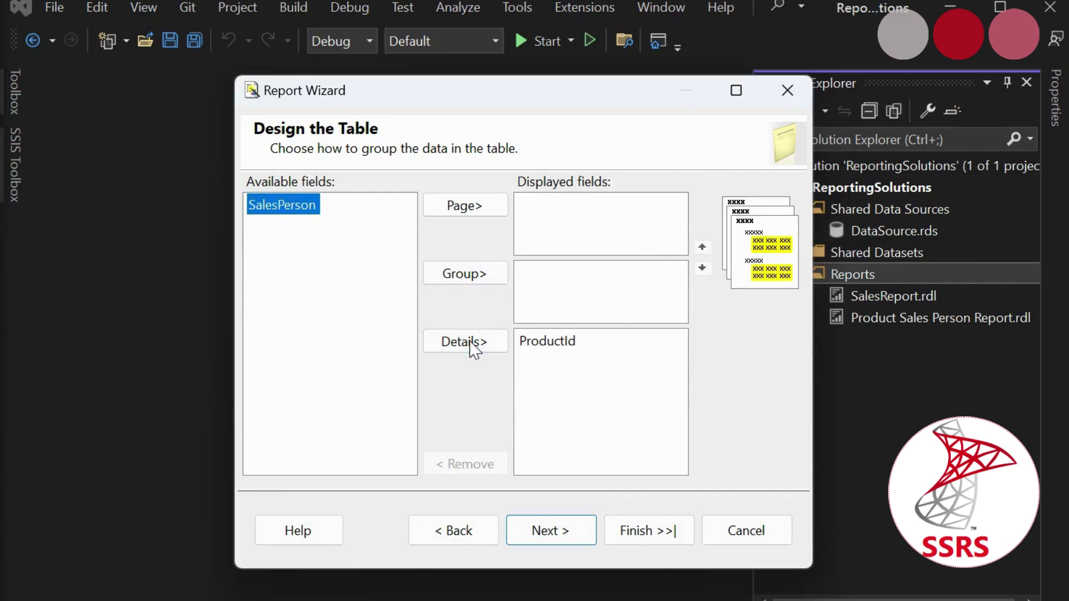
{"action": "left_click", "coordinate": [450, 349]}
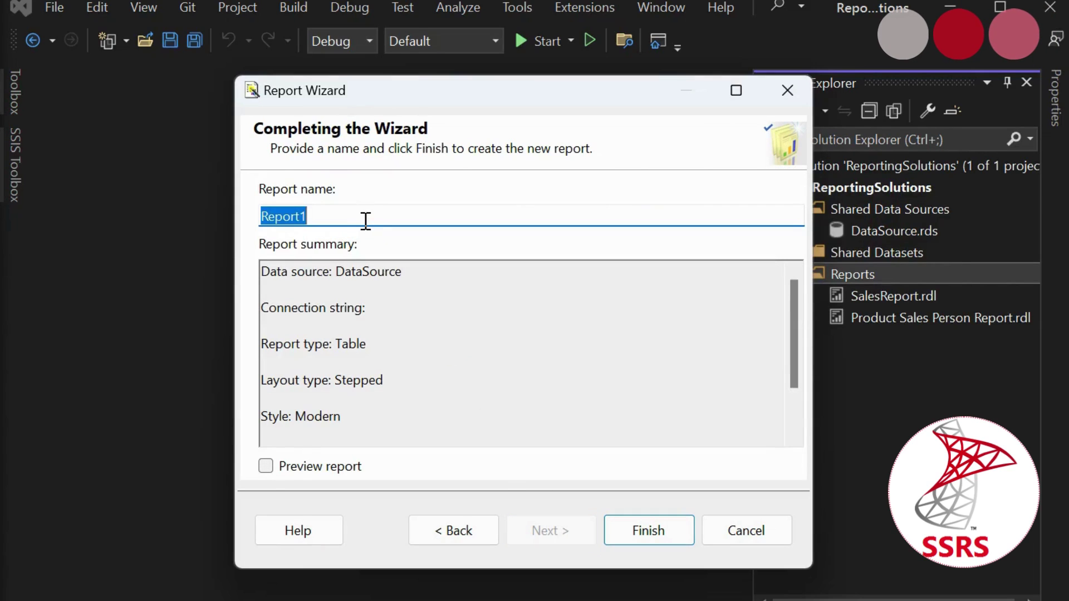
Name the report "Product Vendors and SalesPerson Report" and finish the wizard
{"action": "left_click_drag", "start_coordinate": [366, 220], "coordinate": [262, 203]}
{"action": "type", "text": "Product Vendors and SalesPerson"}
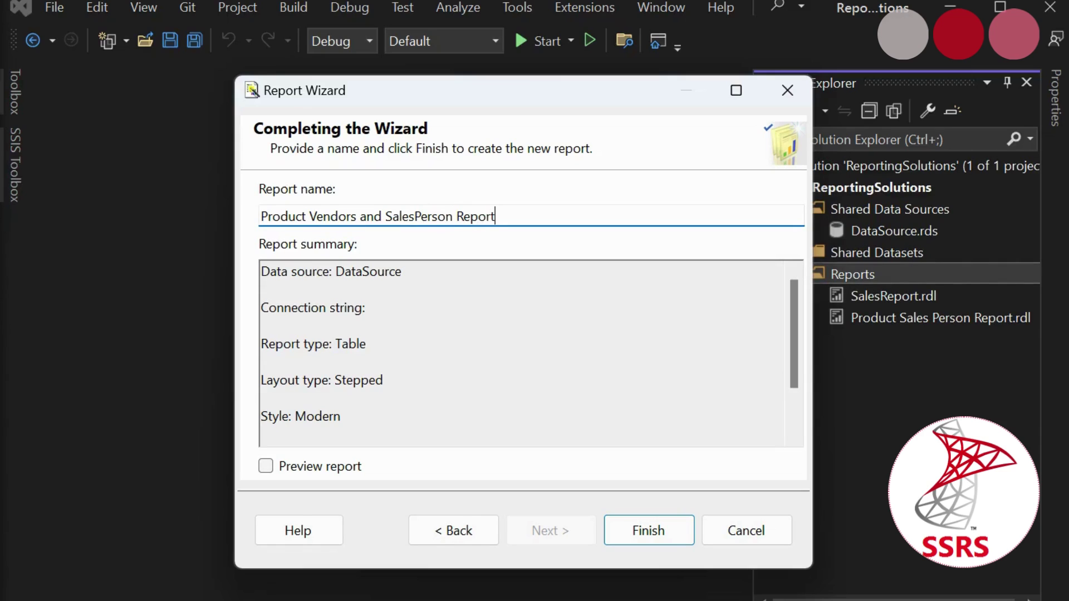
{"action": "left_click", "coordinate": [649, 536]}
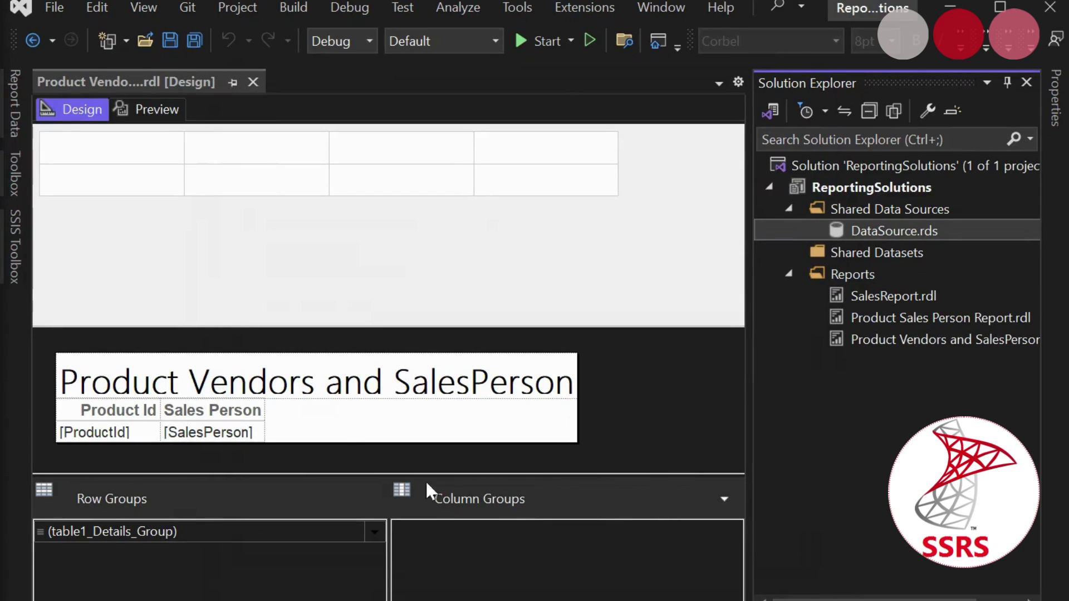
Auto-hide the Solution Explorer and shrink the parameter area to give the report design surface more room
{"action": "left_click", "coordinate": [665, 402]}
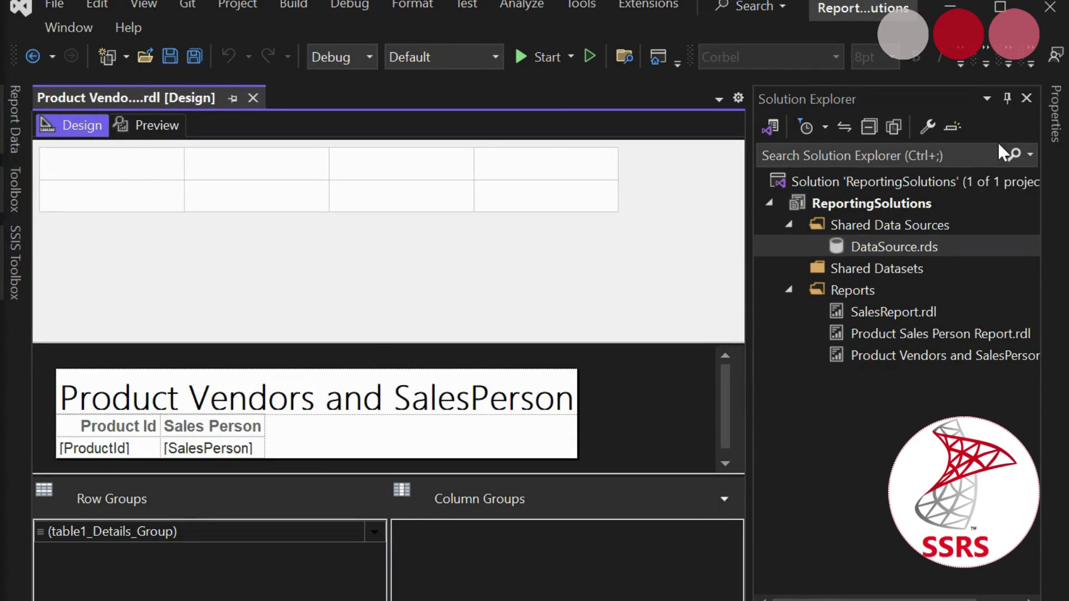
{"action": "left_click", "coordinate": [1010, 105]}
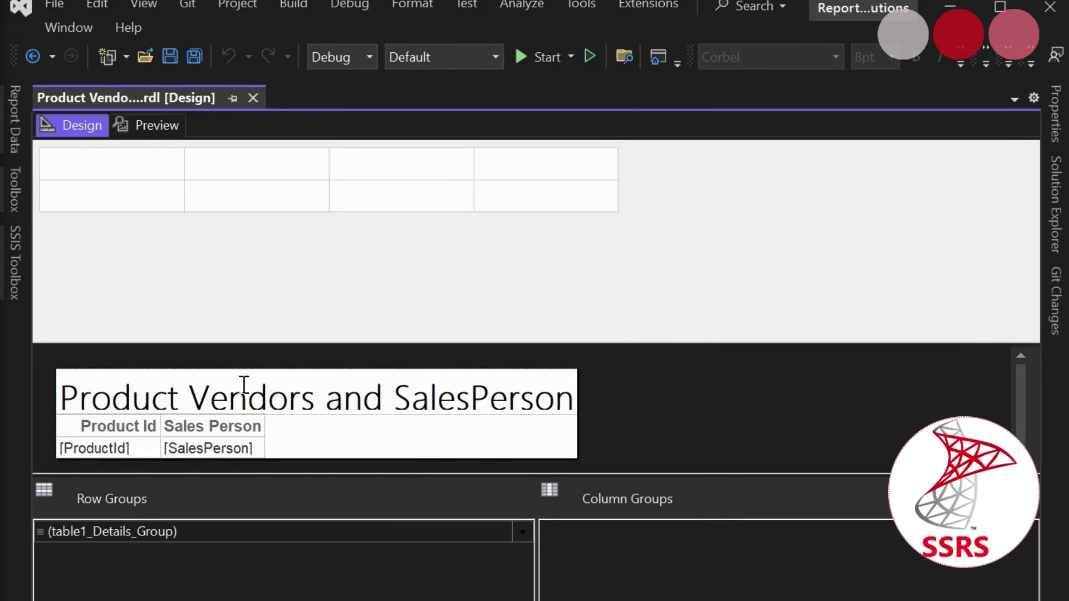
{"action": "left_click_drag", "start_coordinate": [532, 341], "coordinate": [572, 180]}
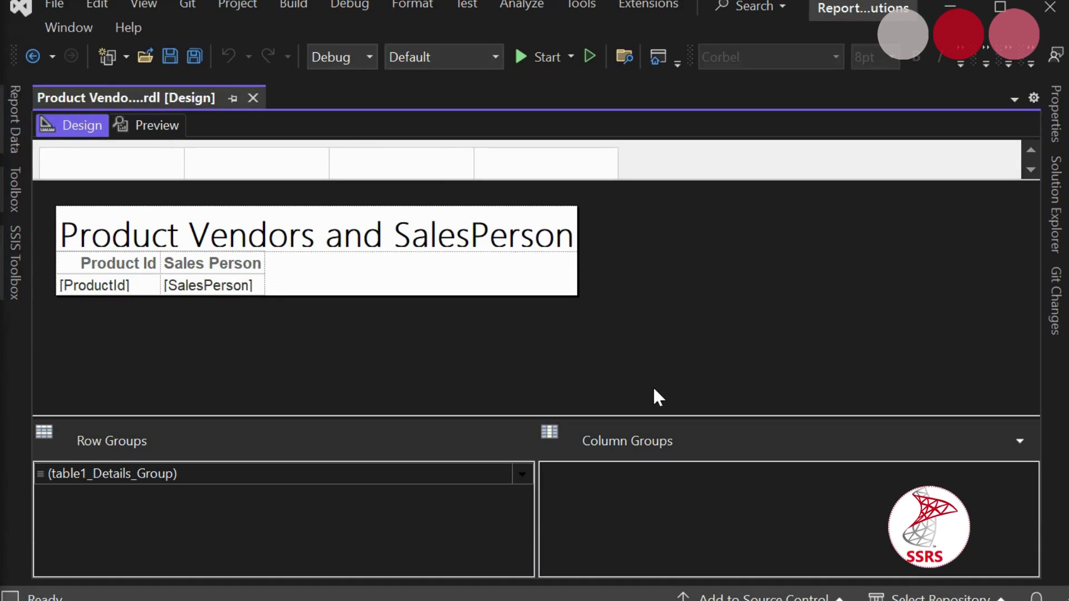
Preview the report with its product and sales person rows, and return to the design view
{"action": "left_click", "coordinate": [162, 125]}
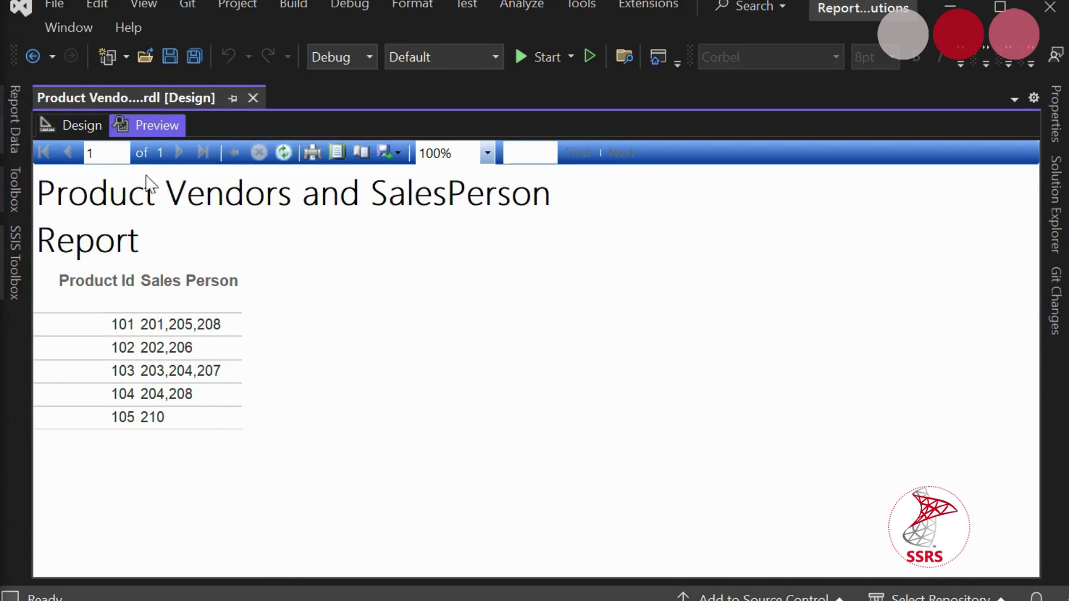
{"action": "left_click", "coordinate": [88, 126]}
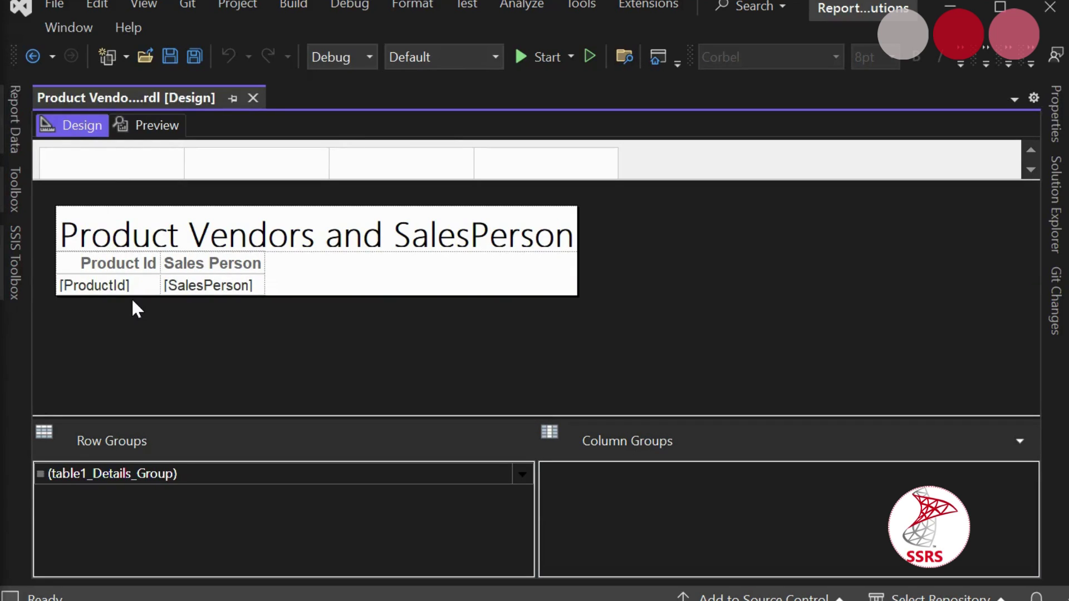
Insert a column to the left of the Sales Person column in the report table
{"action": "left_click", "coordinate": [188, 262]}
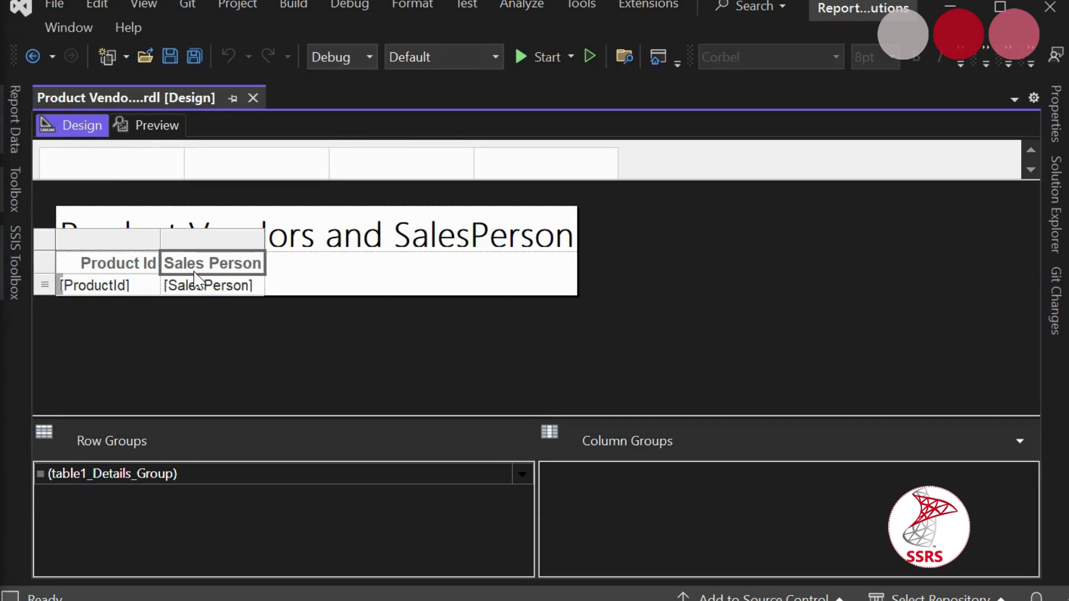
{"action": "right_click", "coordinate": [202, 245]}
{"action": "mouse_move", "coordinate": [345, 254]}
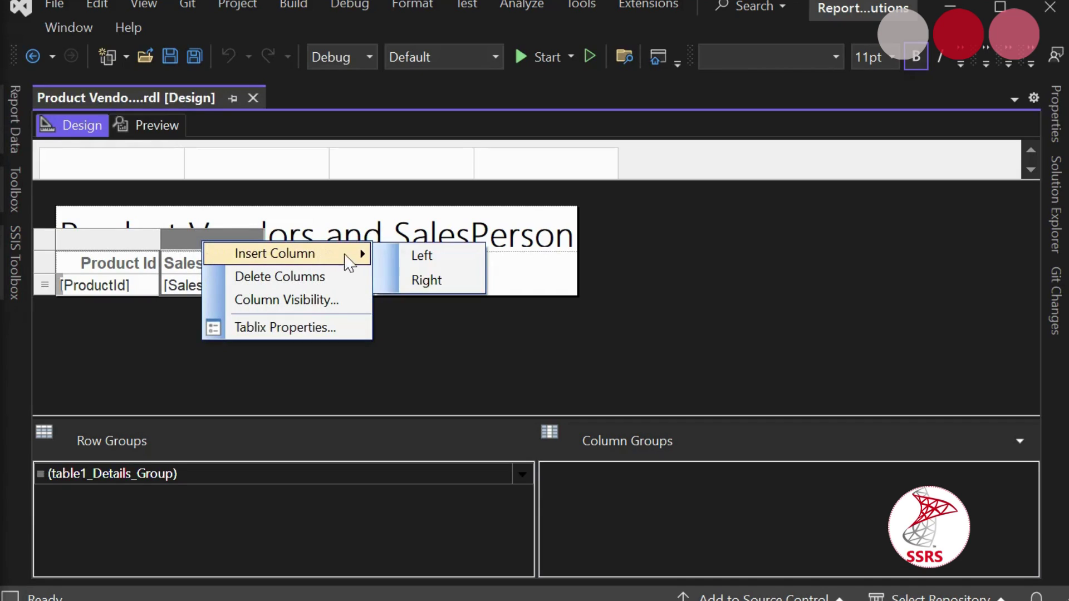
{"action": "left_click", "coordinate": [419, 266]}
Set the table header row's background color to Black and its text color to Orange
{"action": "left_click", "coordinate": [48, 266]}
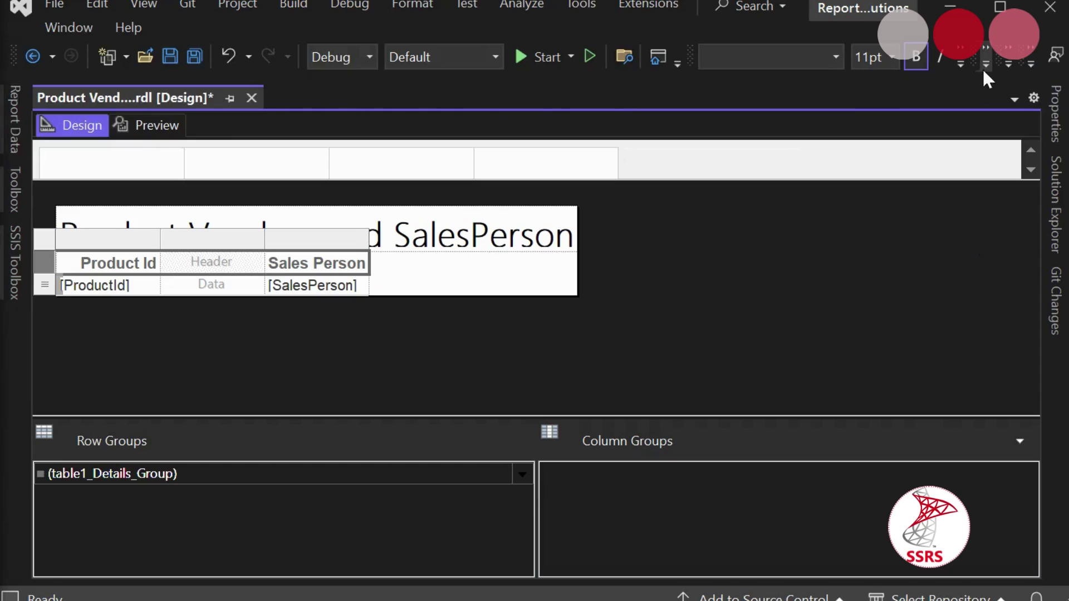
{"action": "left_click", "coordinate": [1052, 125]}
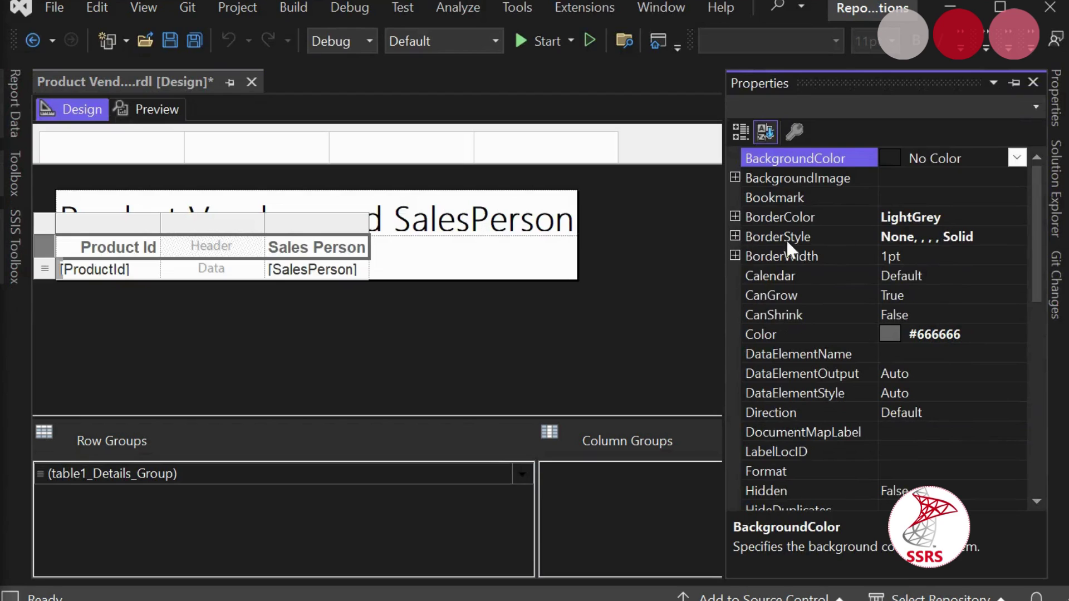
{"action": "left_click", "coordinate": [1022, 159]}
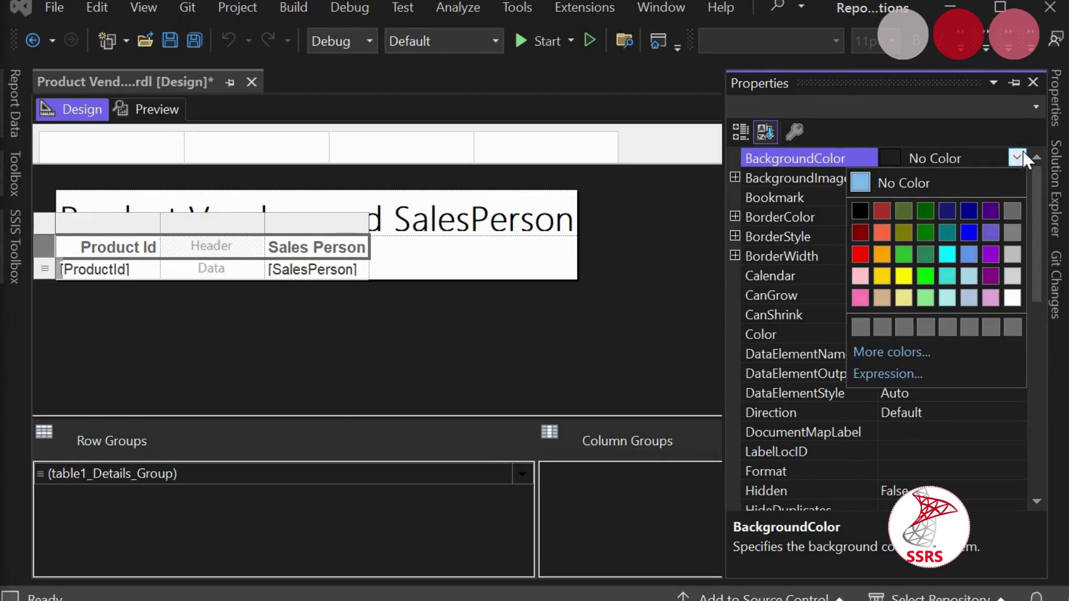
{"action": "left_click", "coordinate": [860, 211]}
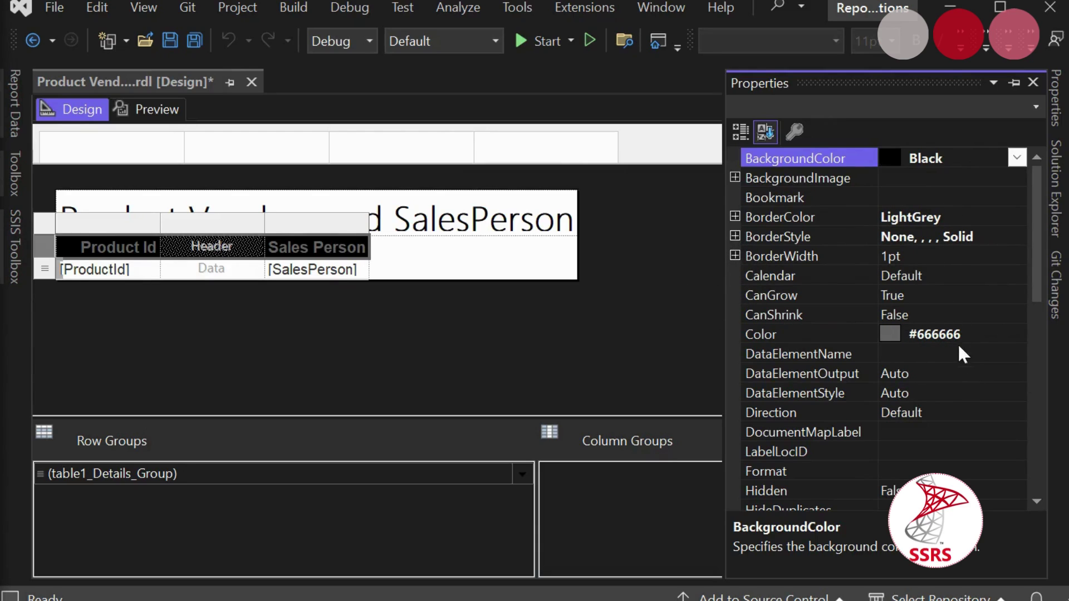
{"action": "left_click", "coordinate": [997, 335]}
{"action": "left_click", "coordinate": [1016, 333]}
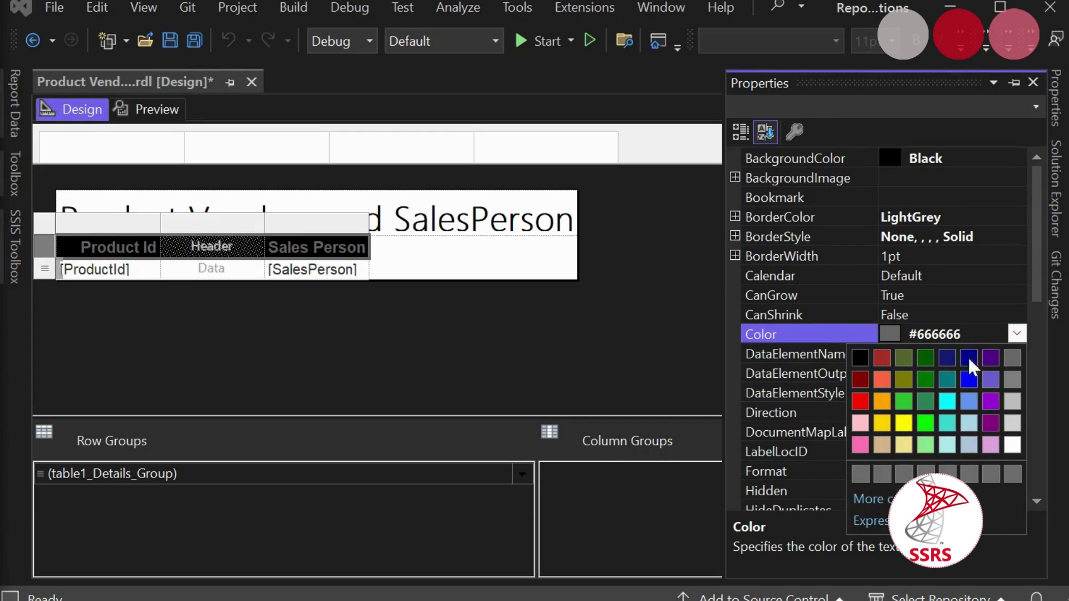
{"action": "left_click", "coordinate": [882, 402]}
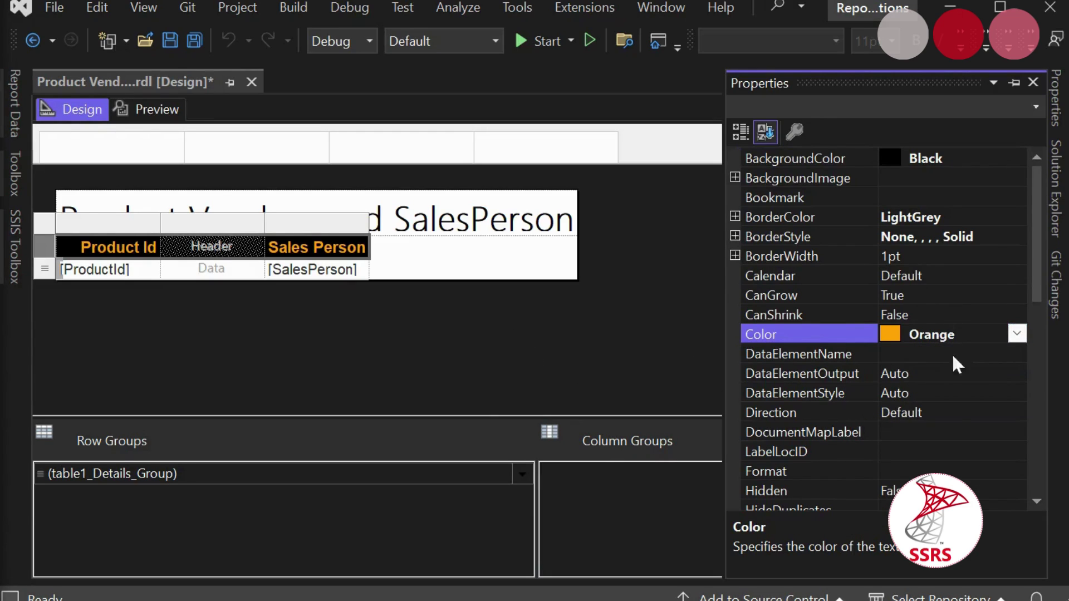
Set the font size of the table's header row to 9pt
{"action": "scroll", "coordinate": [1035, 284], "scroll_direction": "down", "scroll_amount": 1}
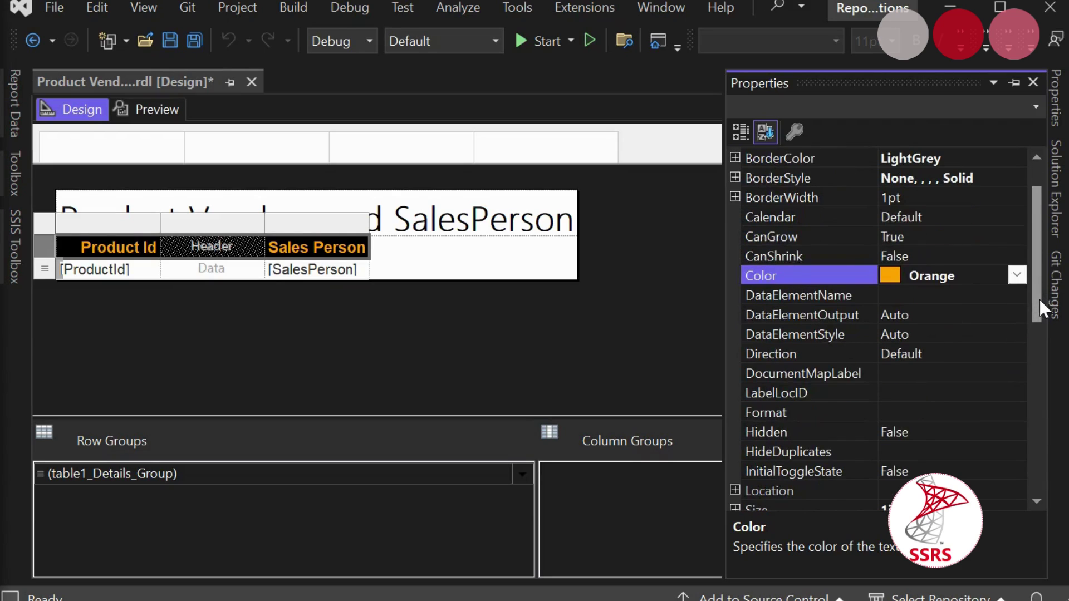
{"action": "left_click_drag", "start_coordinate": [1040, 304], "coordinate": [1027, 443]}
{"action": "left_click", "coordinate": [741, 400]}
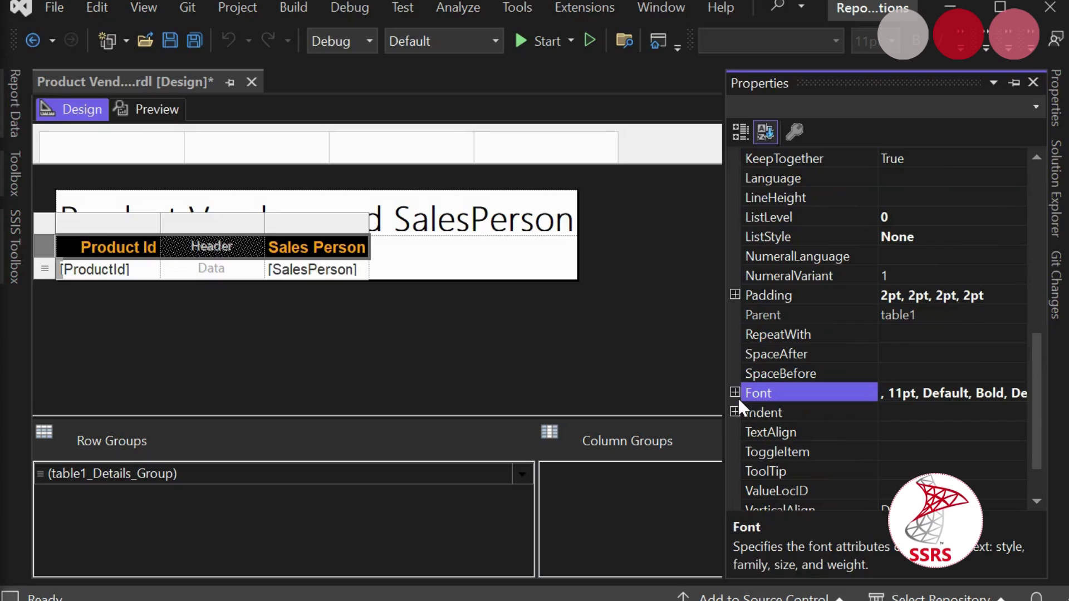
{"action": "left_click", "coordinate": [734, 392]}
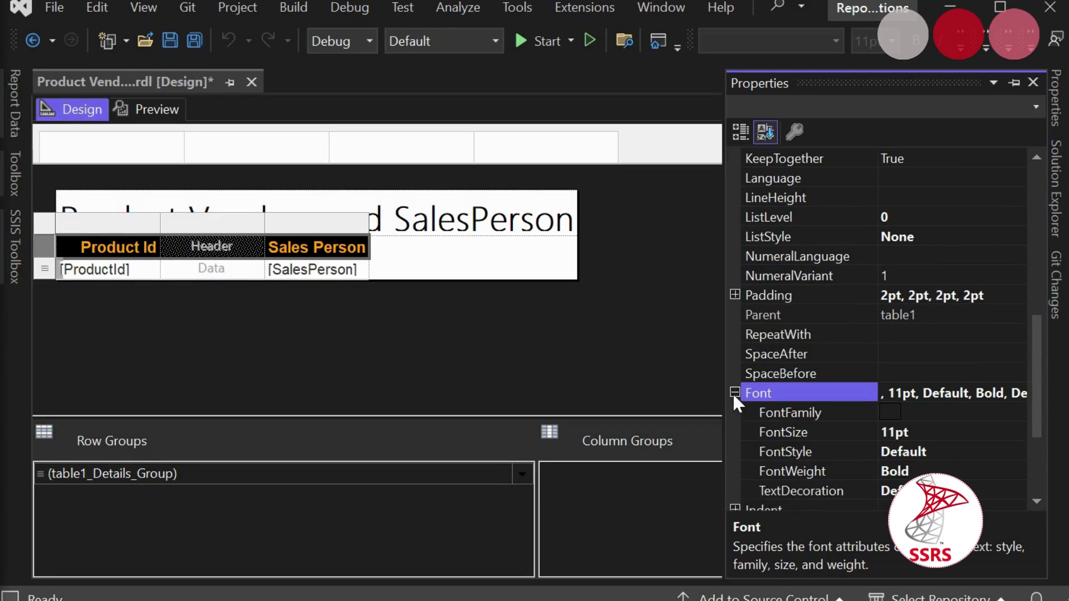
{"action": "left_click", "coordinate": [940, 433]}
{"action": "left_click", "coordinate": [1016, 431]}
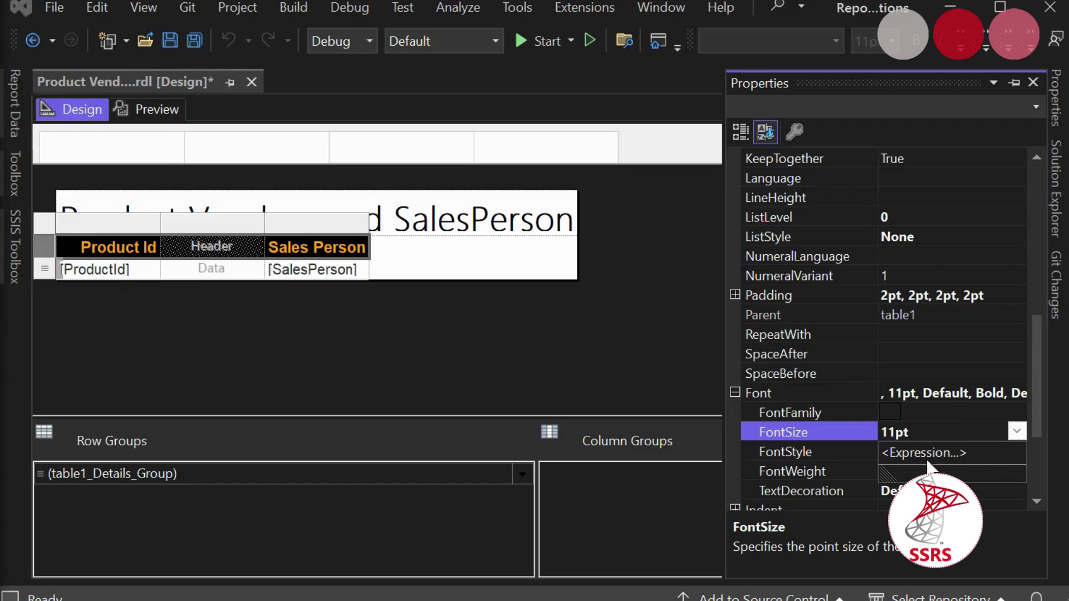
{"action": "left_click", "coordinate": [885, 433]}
{"action": "left_click_drag", "start_coordinate": [896, 433], "coordinate": [871, 432]}
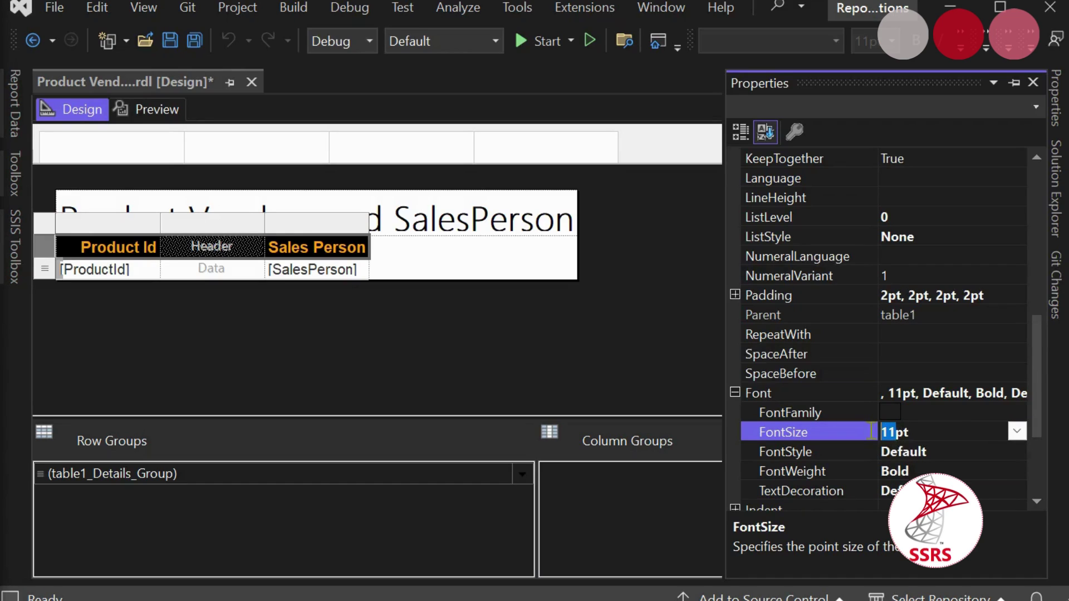
{"action": "type", "text": "9"}
{"action": "key", "text": "Return"}
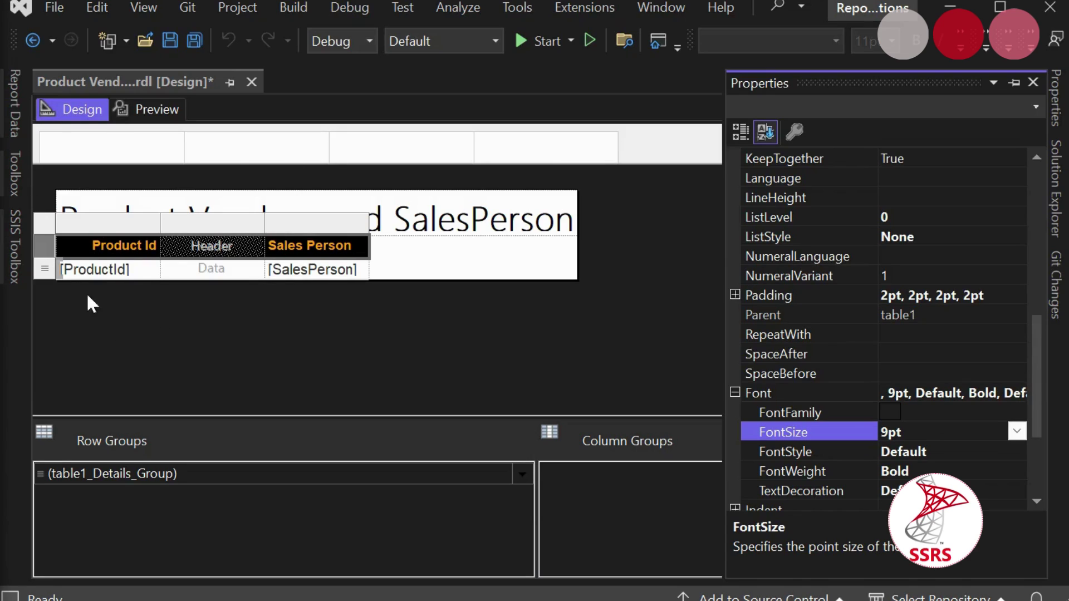
Set the font size of the table's detail row to 8pt
{"action": "left_click", "coordinate": [44, 268]}
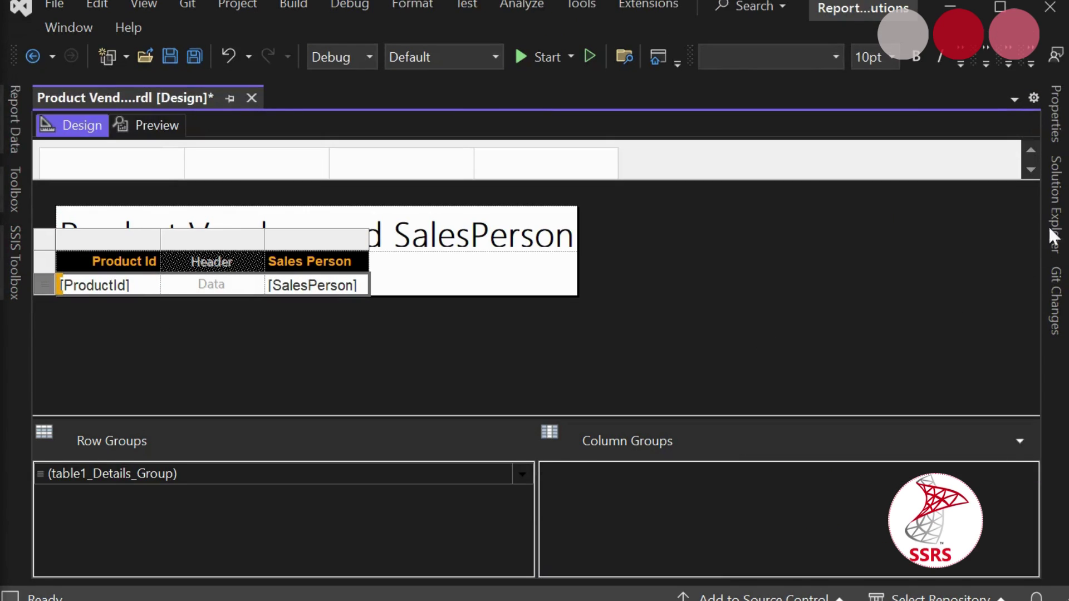
{"action": "left_click", "coordinate": [1055, 115]}
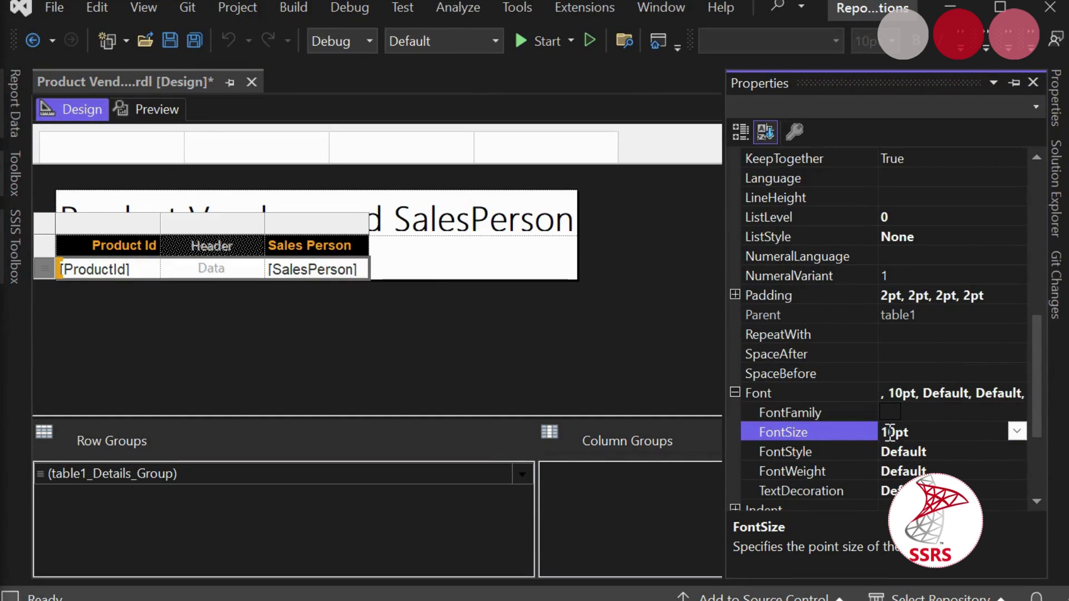
{"action": "left_click_drag", "start_coordinate": [894, 432], "coordinate": [884, 433]}
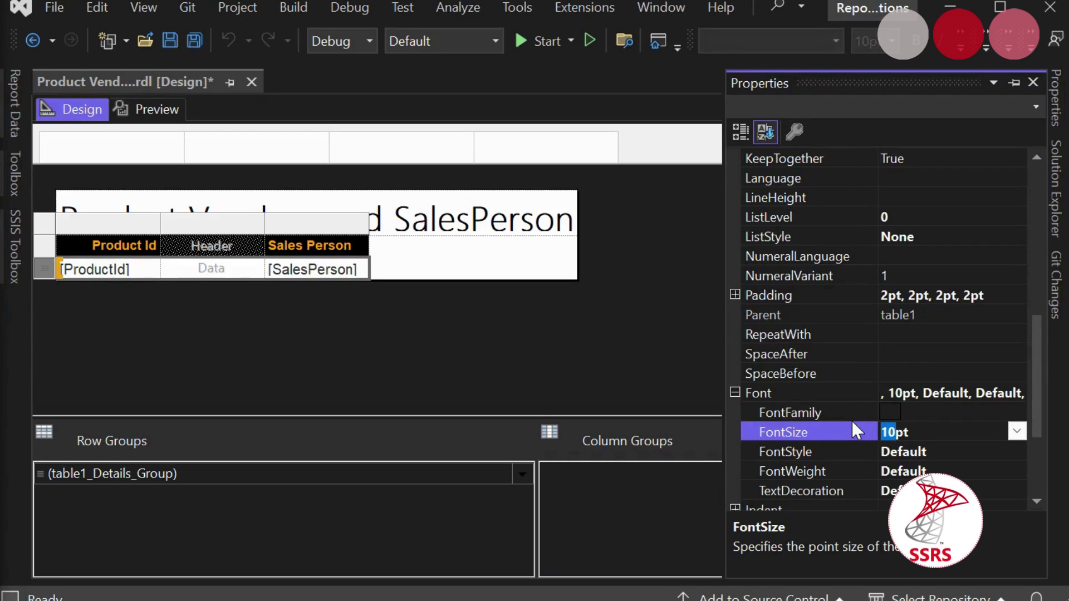
{"action": "type", "text": "8"}
{"action": "key", "text": "Return"}
{"action": "scroll", "coordinate": [770, 343], "scroll_direction": "up", "scroll_amount": 1}
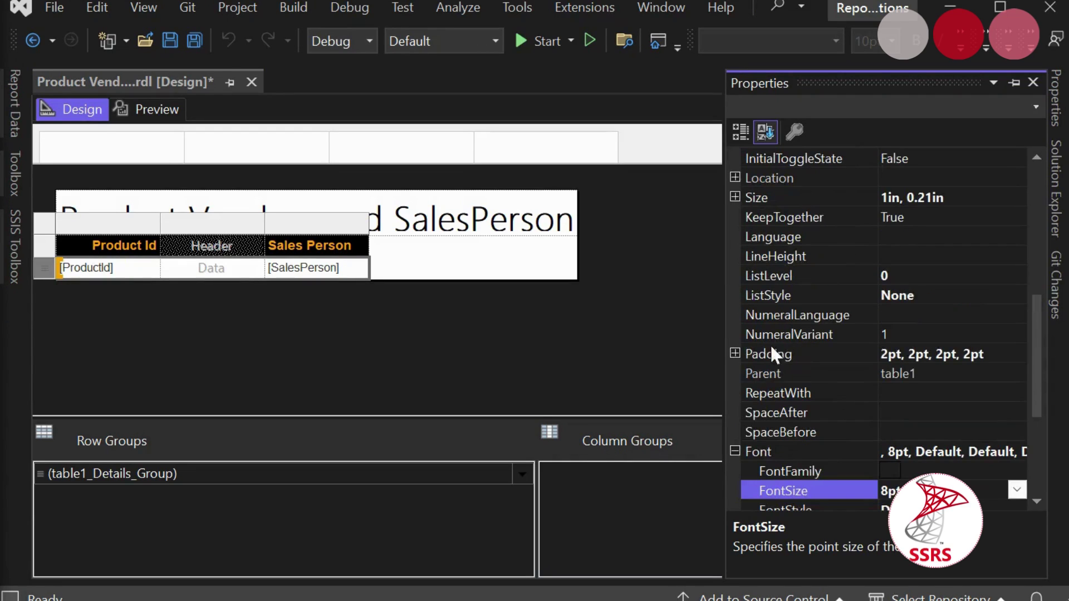
{"action": "left_click", "coordinate": [653, 329]}
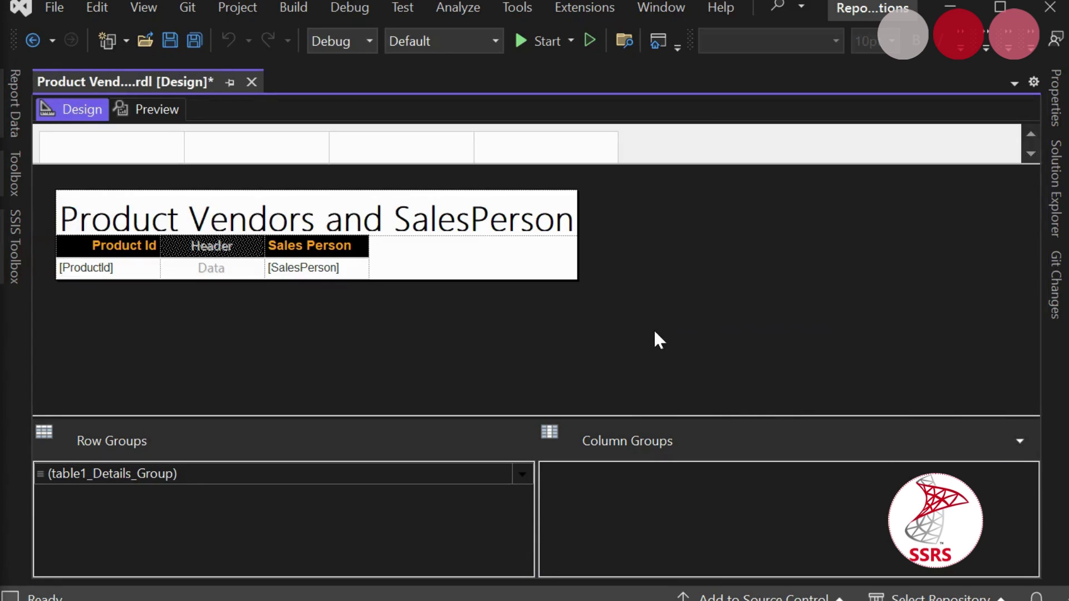
Enter Product Name as the header of the empty middle column in the report table
{"action": "left_click", "coordinate": [232, 266]}
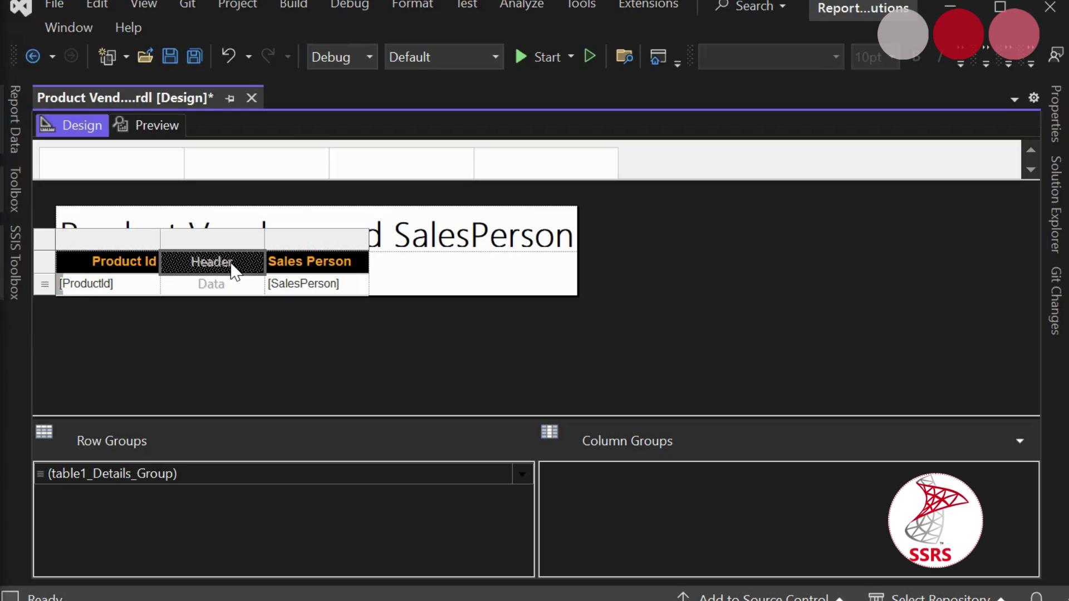
{"action": "left_click", "coordinate": [192, 266]}
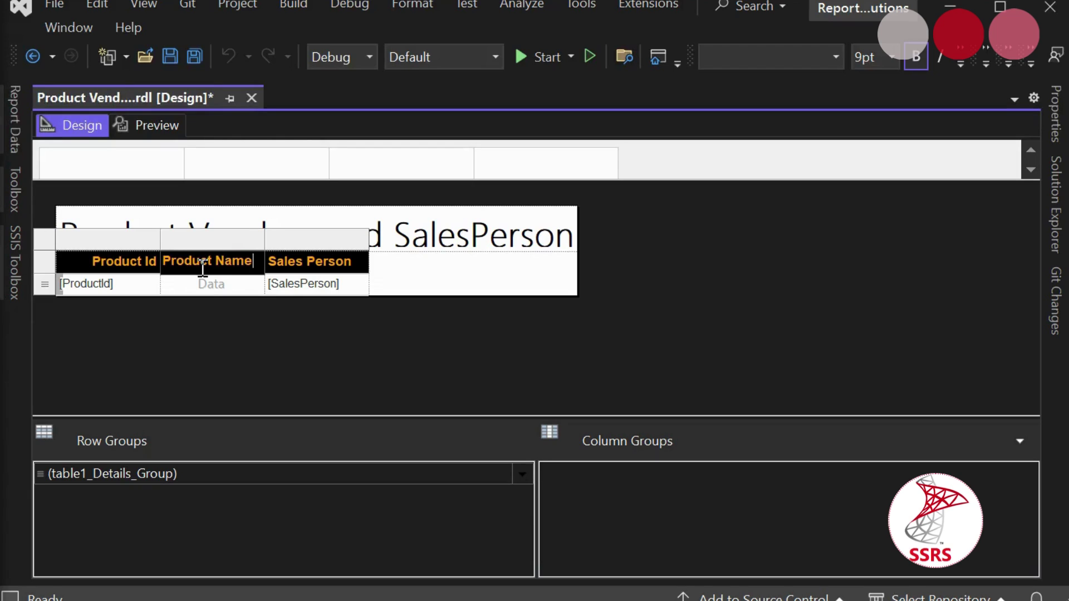
{"action": "left_click", "coordinate": [717, 358]}
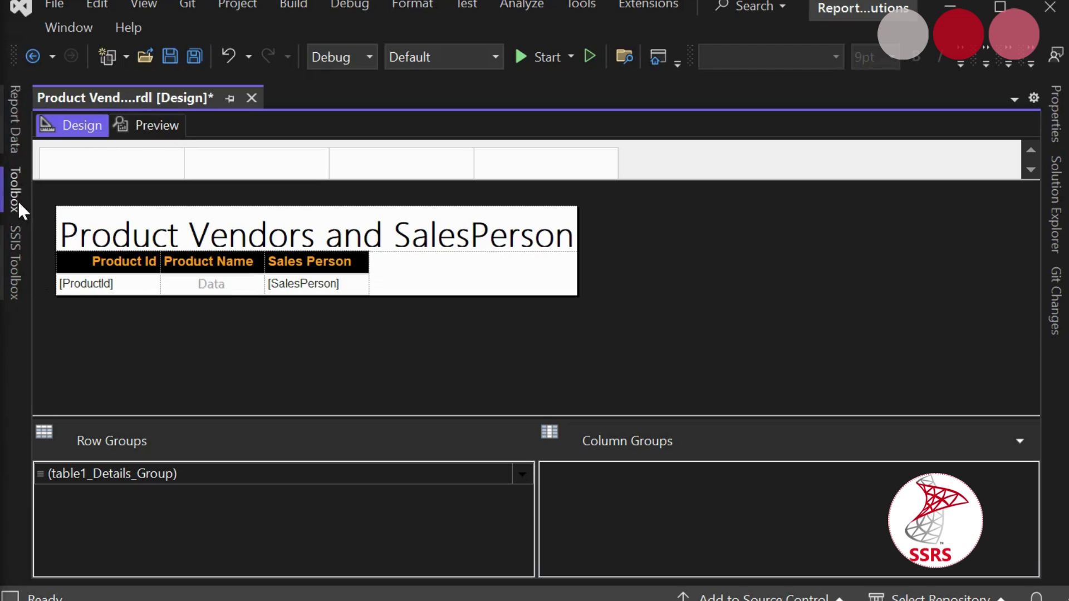
Rename the report's existing dataset DataSet1 as dsProductSalesPerson
{"action": "left_click", "coordinate": [9, 145]}
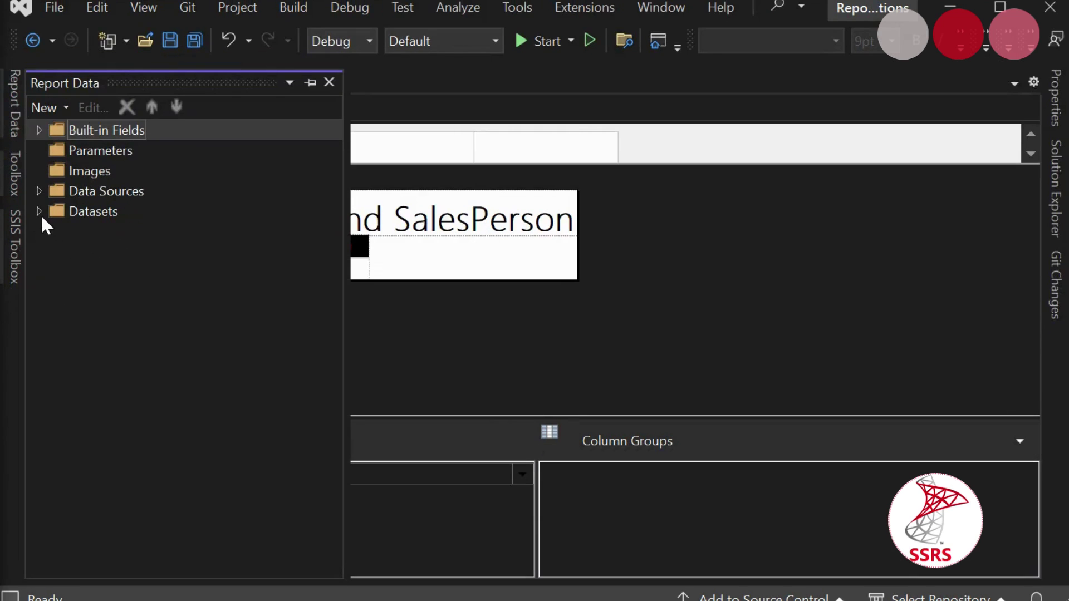
{"action": "left_click", "coordinate": [39, 212]}
{"action": "right_click", "coordinate": [116, 236]}
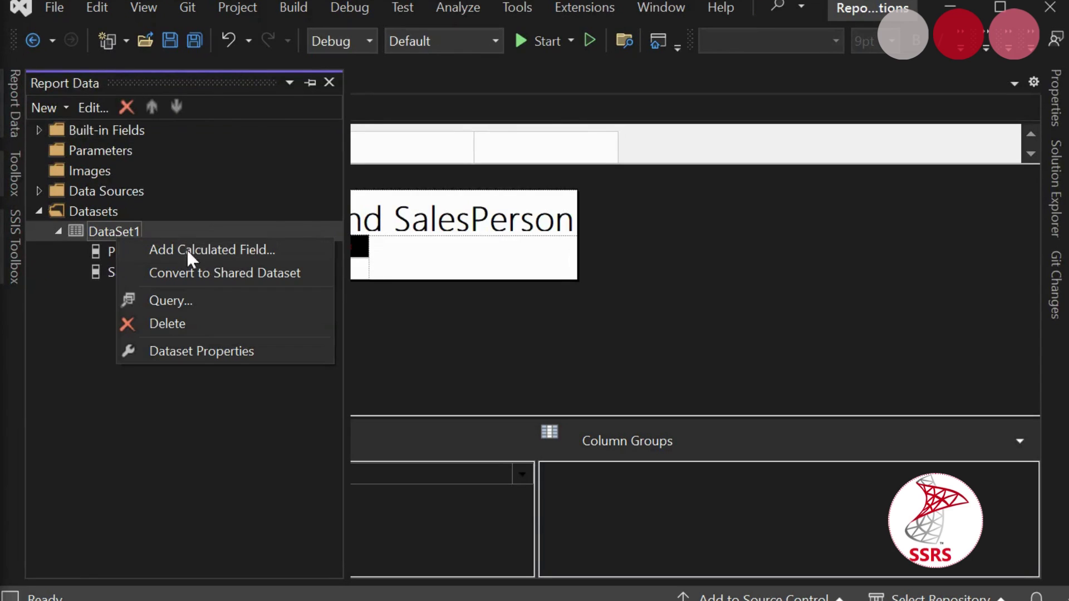
{"action": "left_click", "coordinate": [183, 351]}
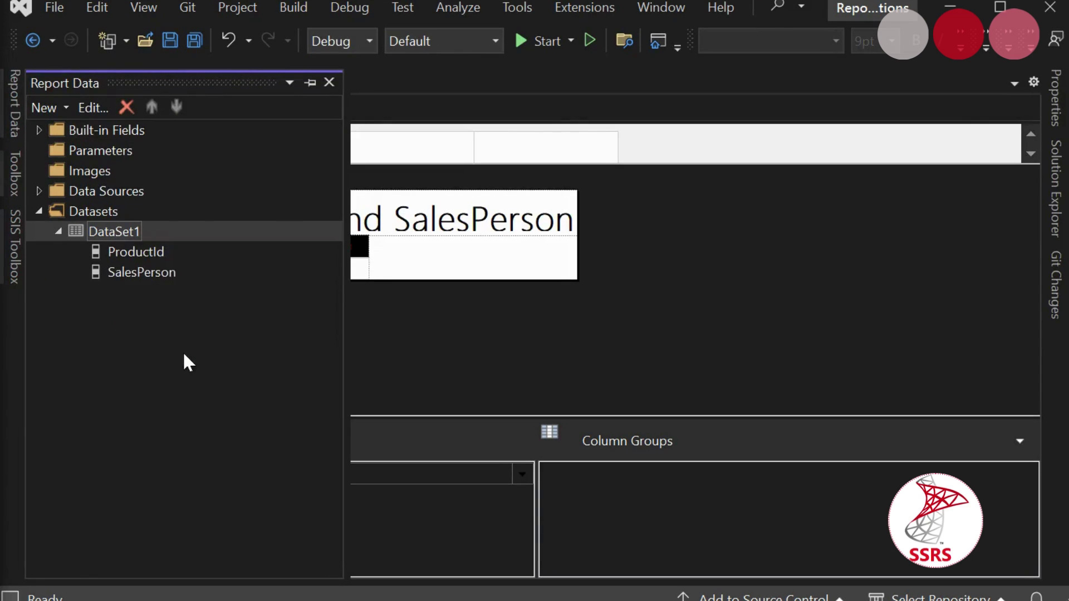
{"action": "left_click_drag", "start_coordinate": [323, 44], "coordinate": [225, 42]}
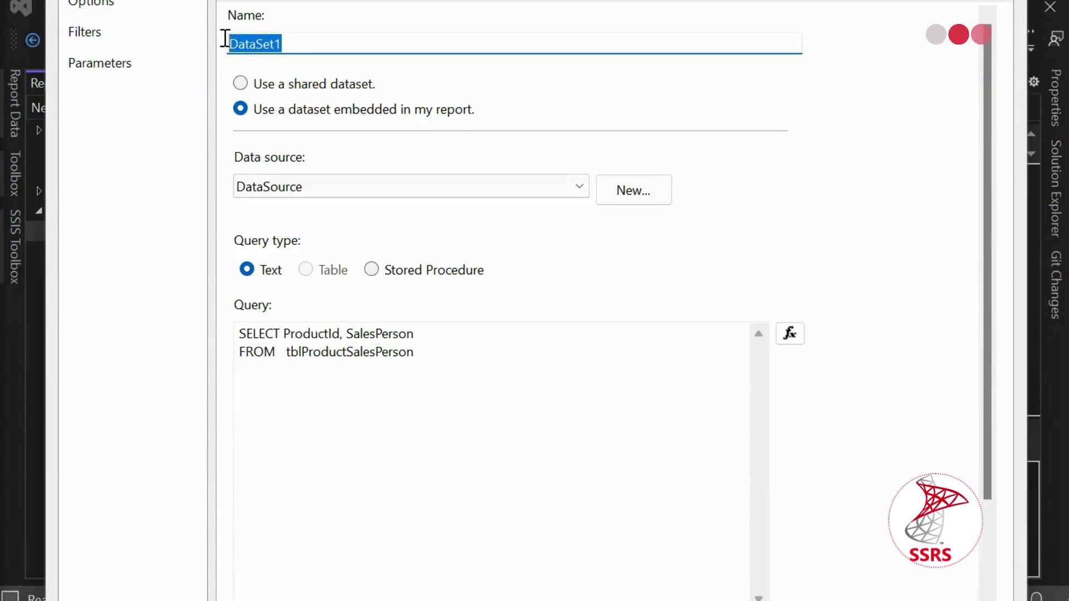
{"action": "type", "text": "dsProductSalesPerson"}
{"action": "key", "text": "Return"}
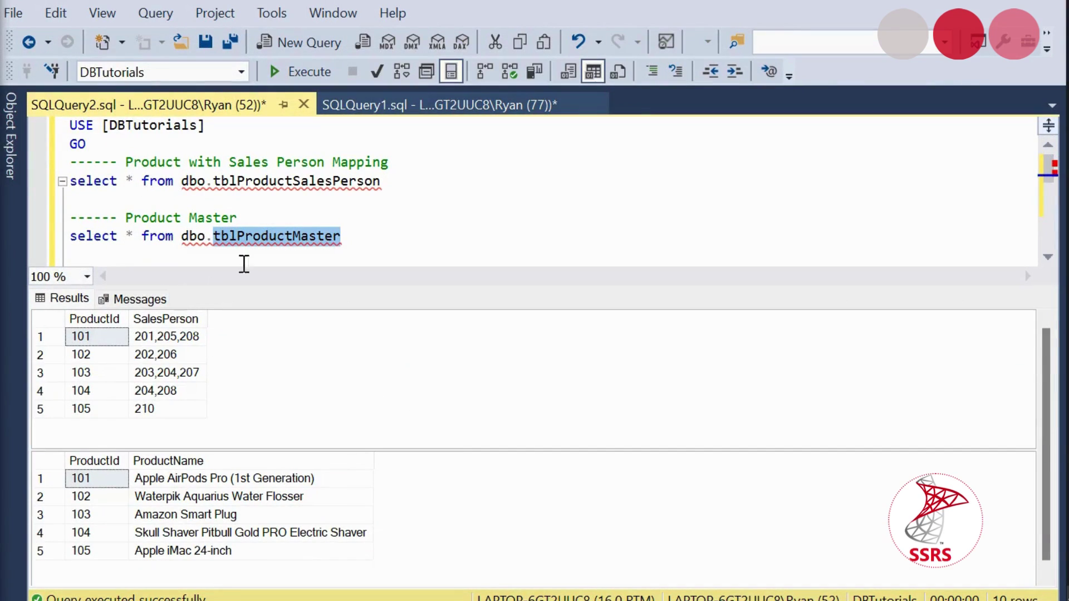
Switch to SQL Server Management Studio and run only the select query on dbo.tblProductMaster to review the product master data
{"action": "left_click", "coordinate": [334, 236]}
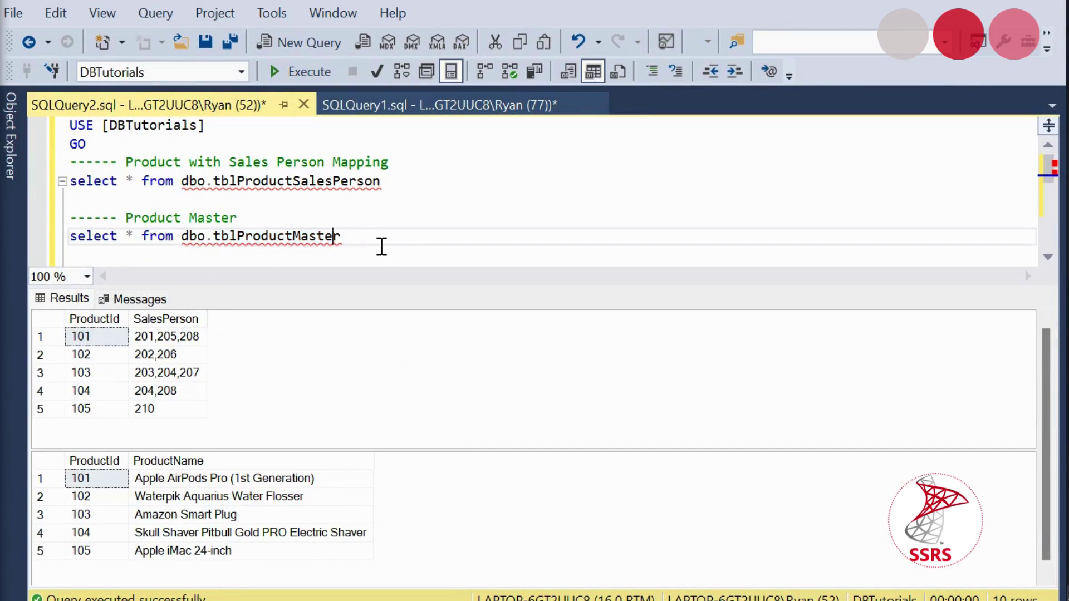
{"action": "left_click_drag", "start_coordinate": [385, 247], "coordinate": [70, 219]}
{"action": "left_click", "coordinate": [300, 72]}
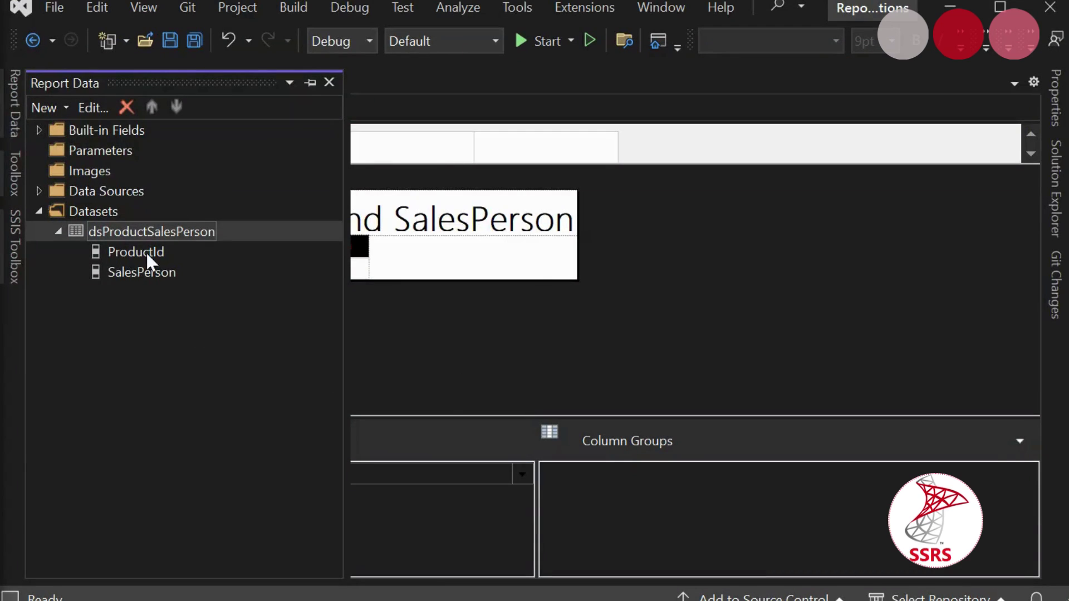
Return to the report in Visual Studio and start a new embedded dataset named dsProduct that uses the data source DataSource
{"action": "right_click", "coordinate": [88, 212]}
{"action": "left_click", "coordinate": [131, 221]}
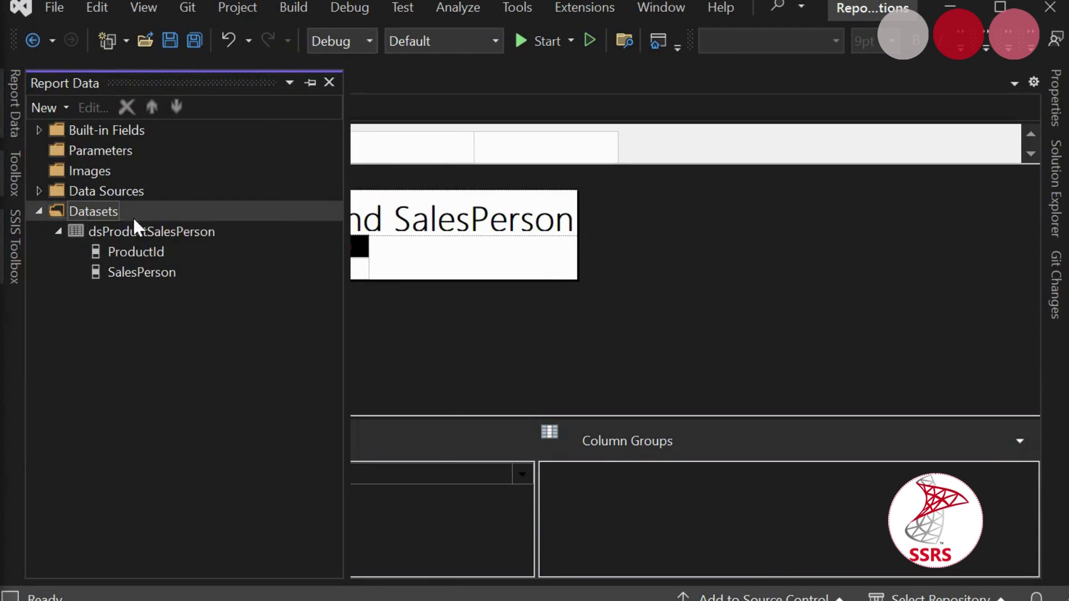
{"action": "left_click_drag", "start_coordinate": [345, 45], "coordinate": [205, 50]}
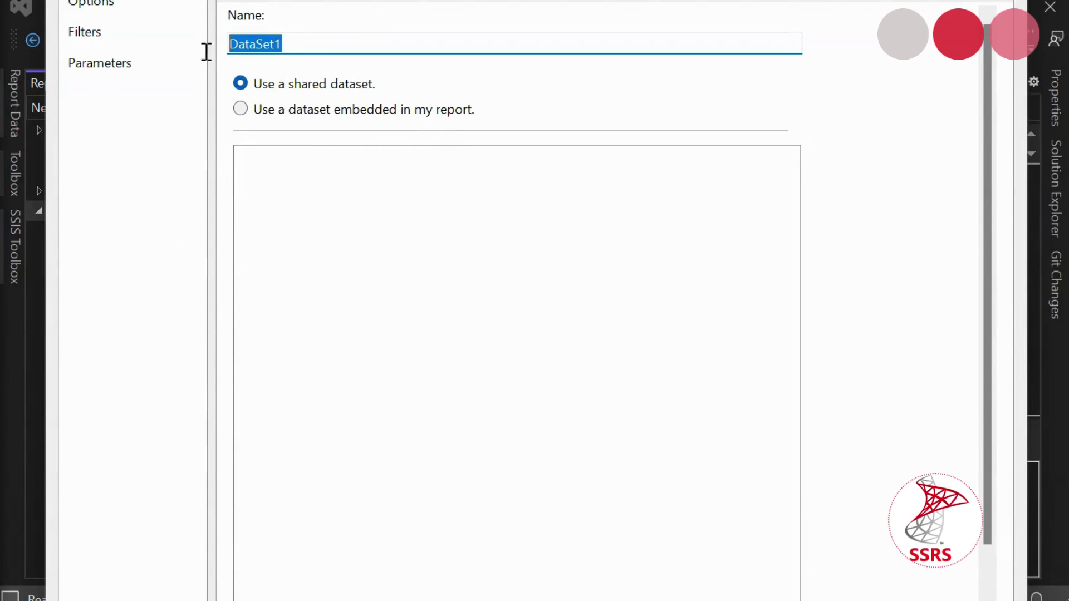
{"action": "type", "text": "ds"}
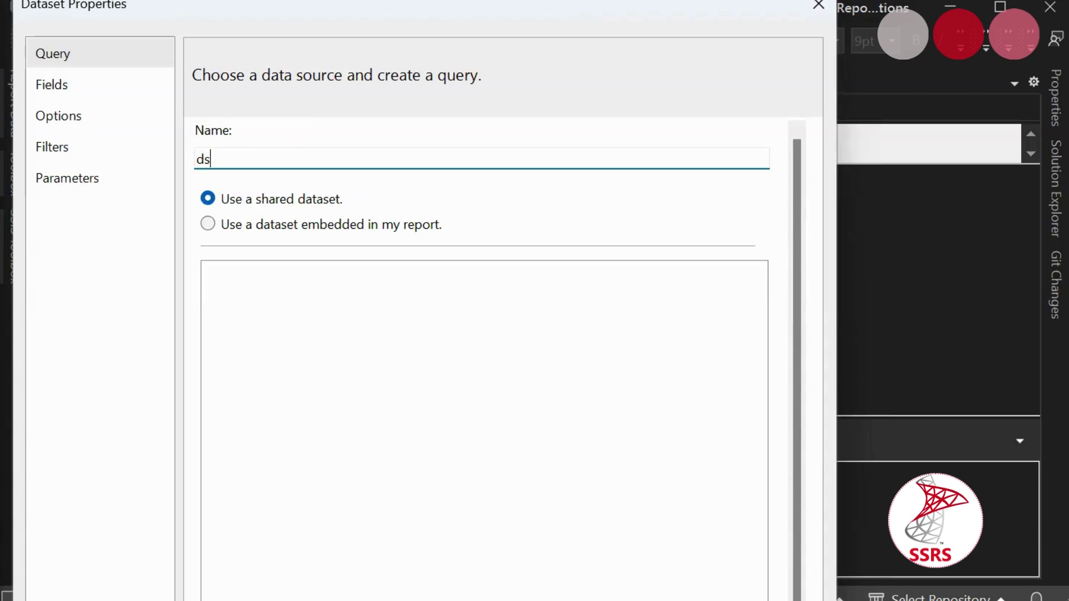
{"action": "type", "text": "Product"}
{"action": "left_click", "coordinate": [224, 225]}
{"action": "left_click", "coordinate": [545, 302]}
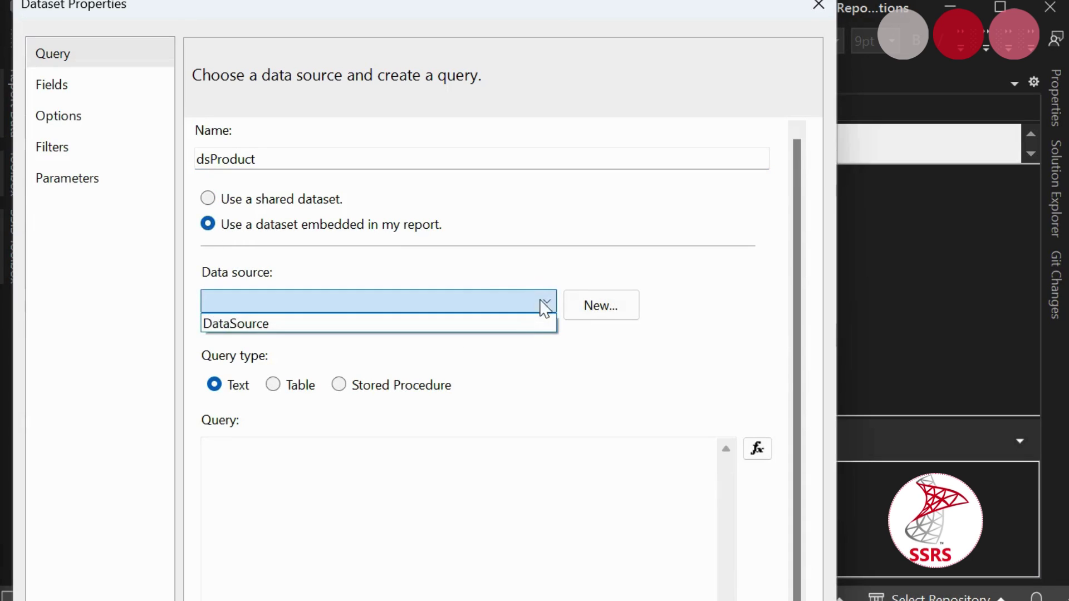
{"action": "left_click", "coordinate": [363, 321]}
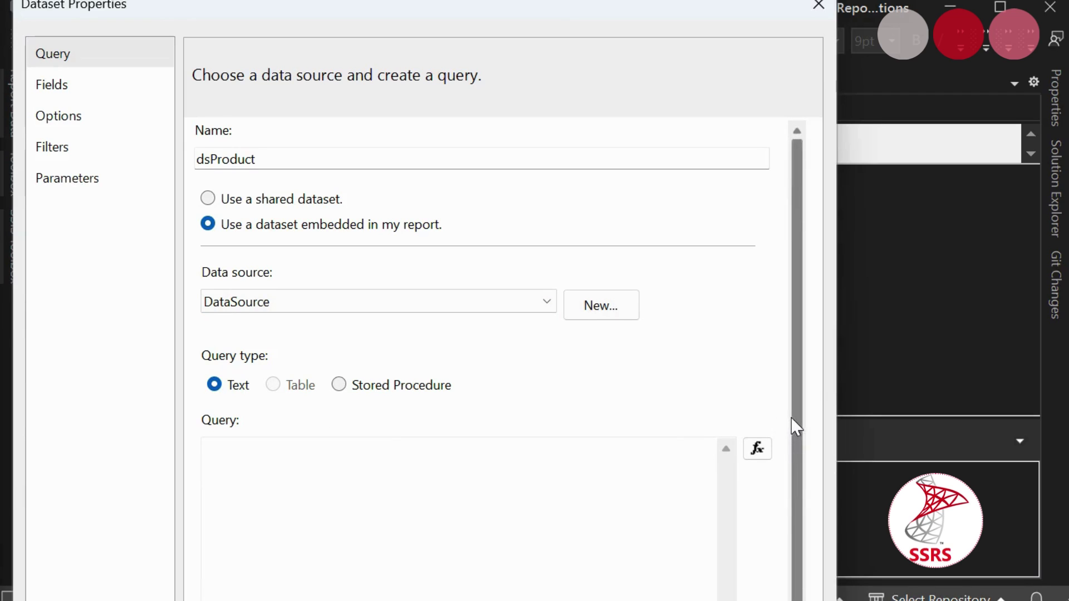
Build the dsProduct query in the Query Designer by adding the tblProductMaster table and selecting its ProductId and ProductName columns
{"action": "left_click_drag", "start_coordinate": [790, 423], "coordinate": [793, 536]}
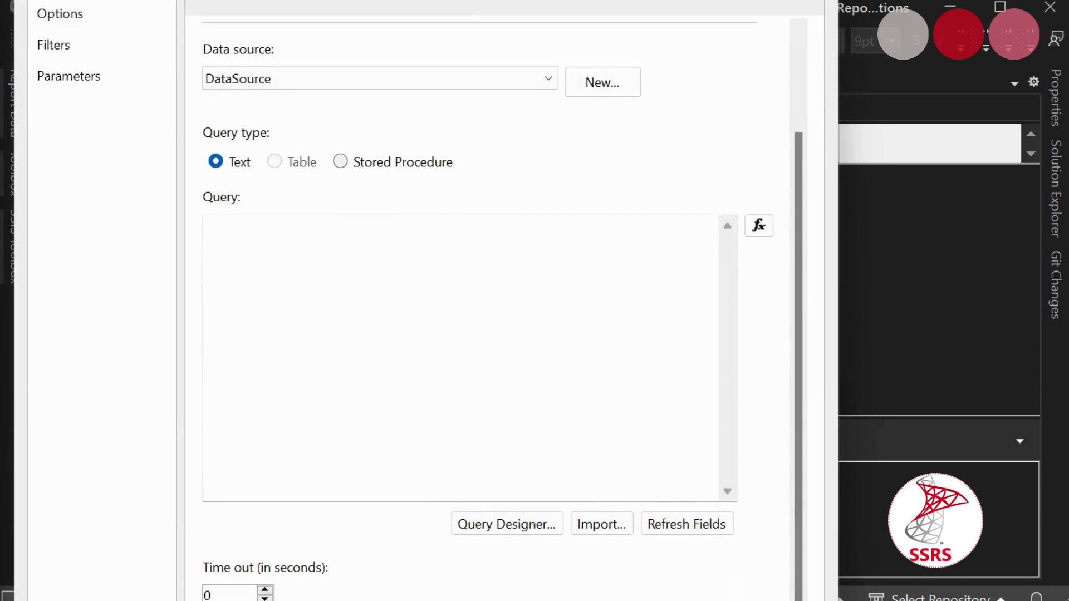
{"action": "left_click", "coordinate": [503, 532]}
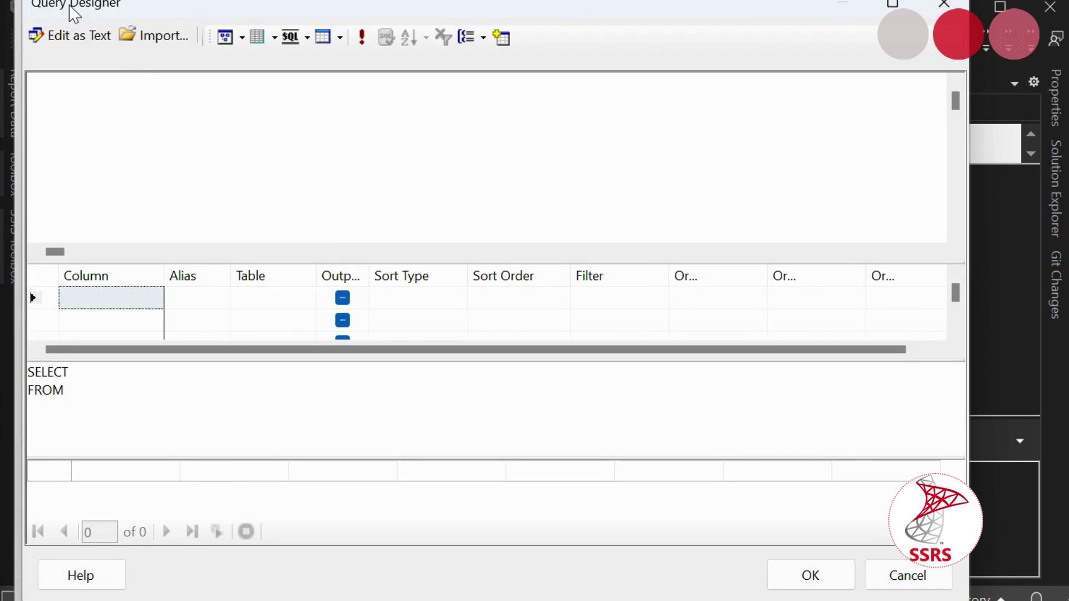
{"action": "right_click", "coordinate": [314, 132]}
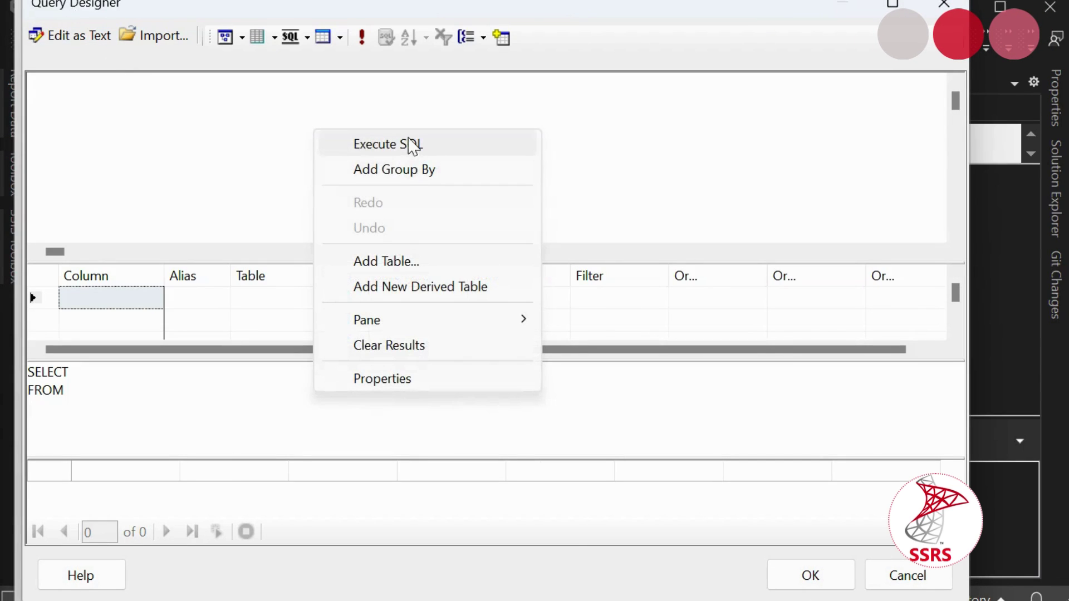
{"action": "left_click", "coordinate": [388, 263]}
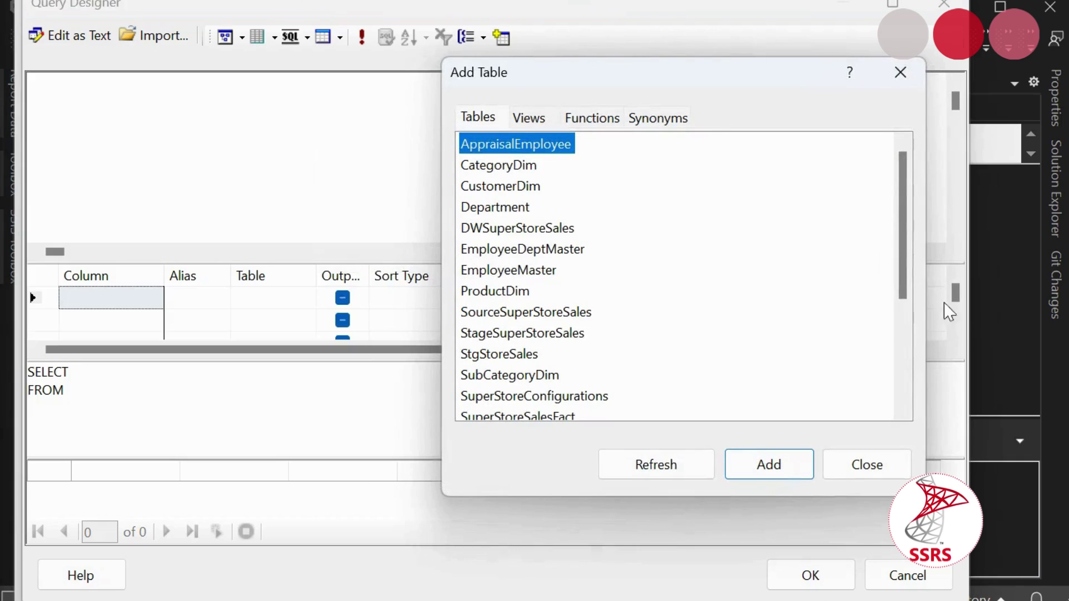
{"action": "left_click_drag", "start_coordinate": [903, 284], "coordinate": [903, 406]}
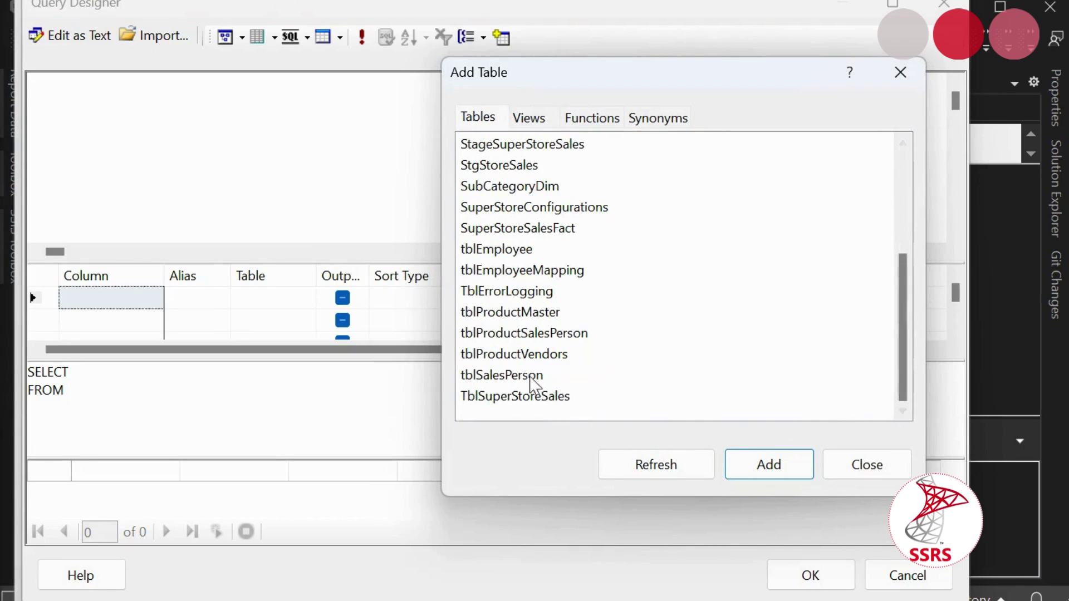
{"action": "left_click", "coordinate": [509, 313]}
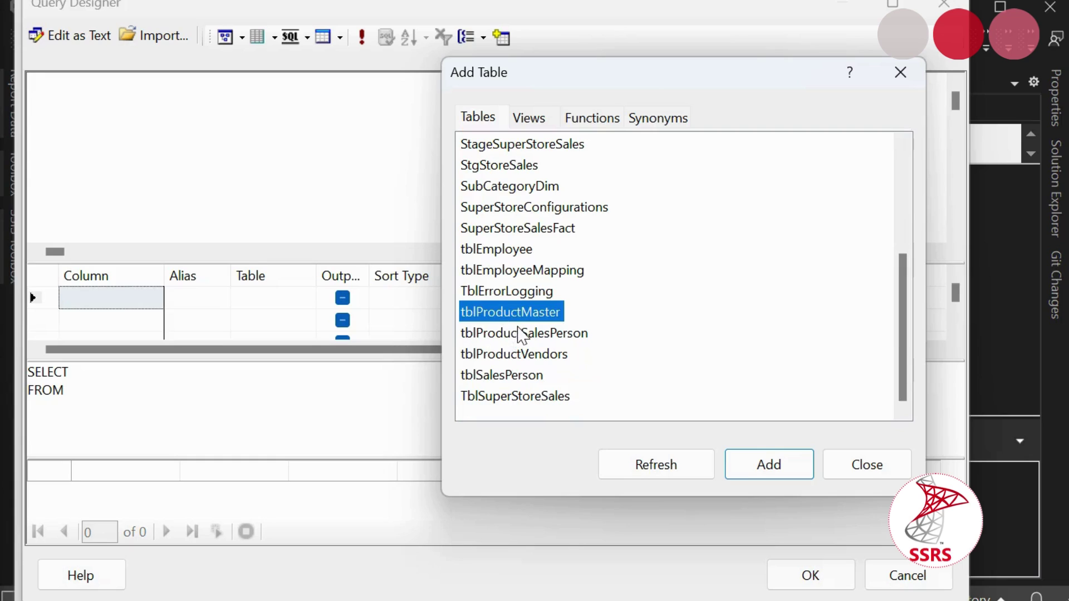
{"action": "left_click", "coordinate": [746, 469]}
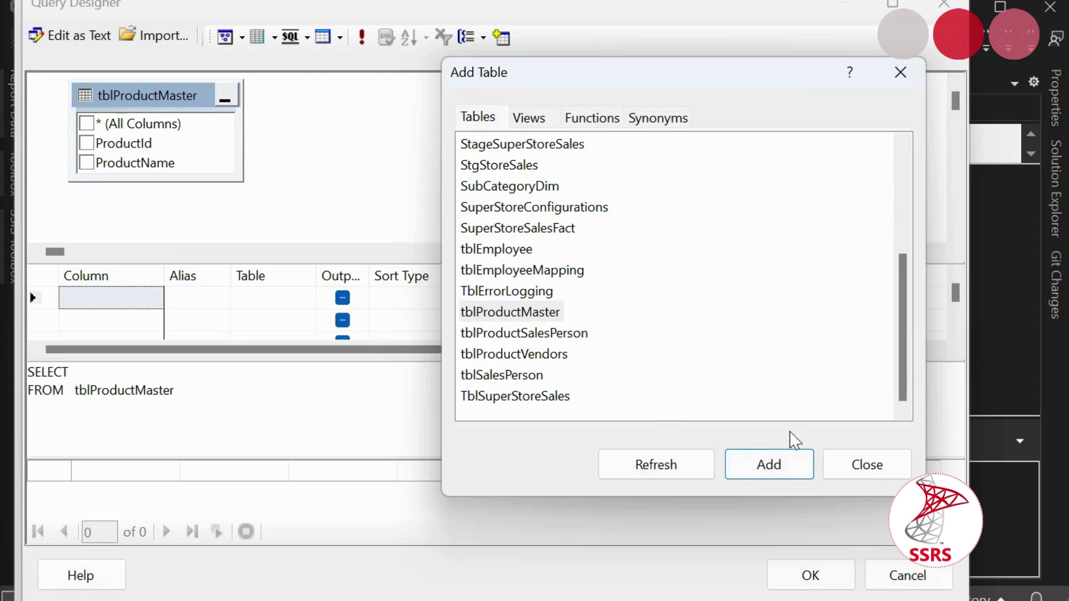
{"action": "left_click", "coordinate": [852, 463]}
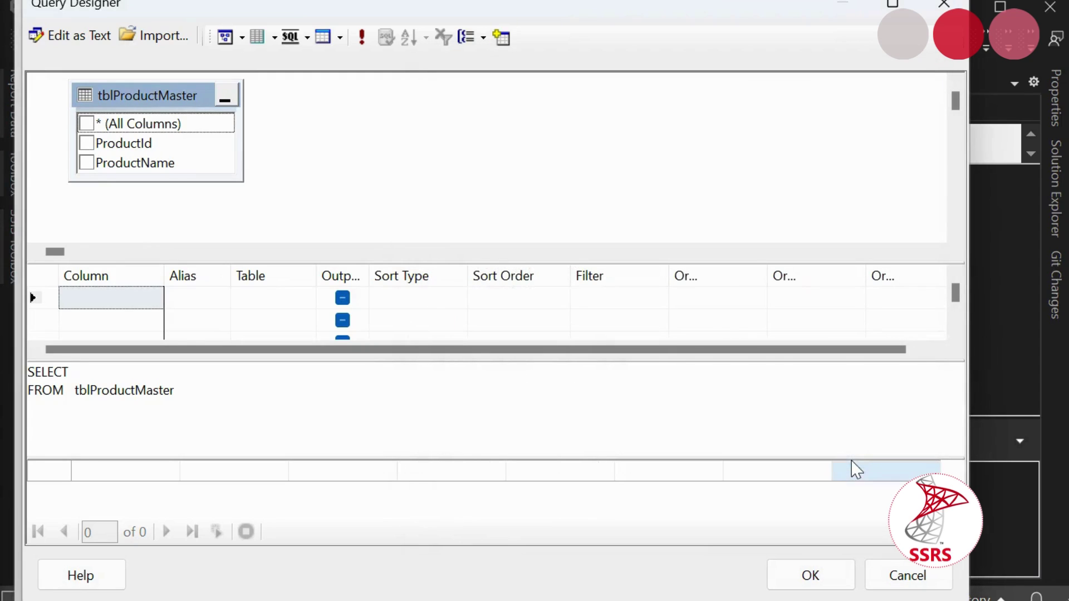
{"action": "left_click", "coordinate": [87, 143]}
{"action": "left_click", "coordinate": [87, 162]}
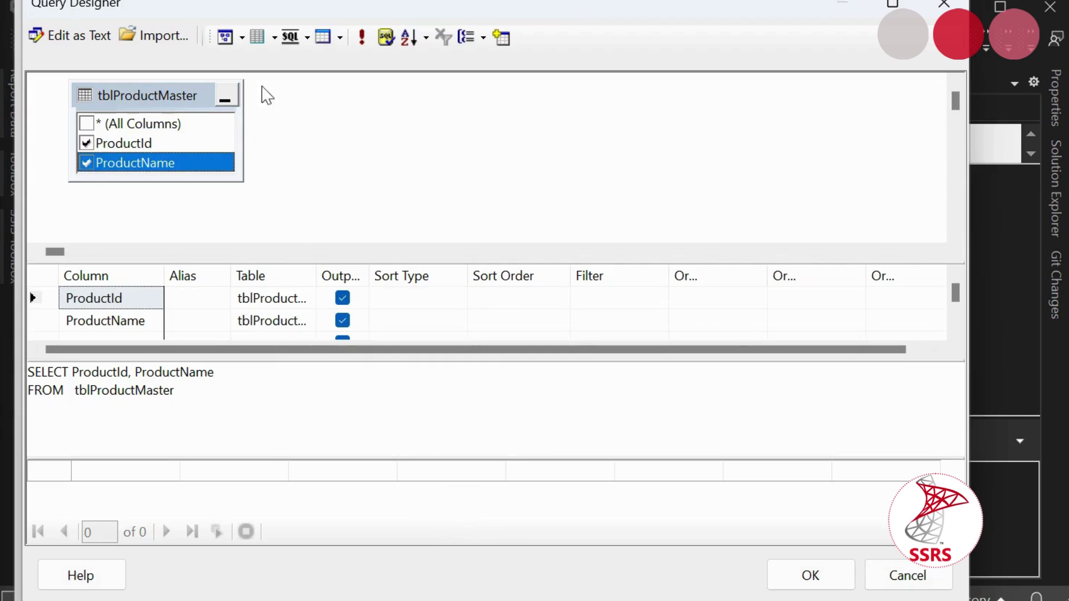
Run the dsProduct query, enlarge the results and widen the ProductName column to check them, and accept the query
{"action": "left_click", "coordinate": [362, 37]}
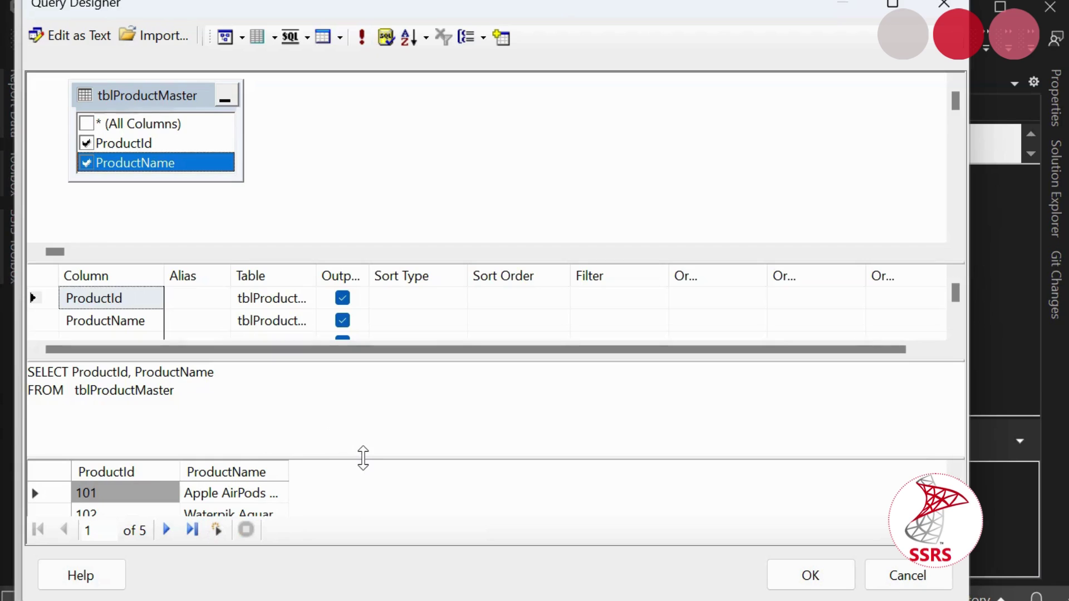
{"action": "left_click_drag", "start_coordinate": [362, 458], "coordinate": [365, 413]}
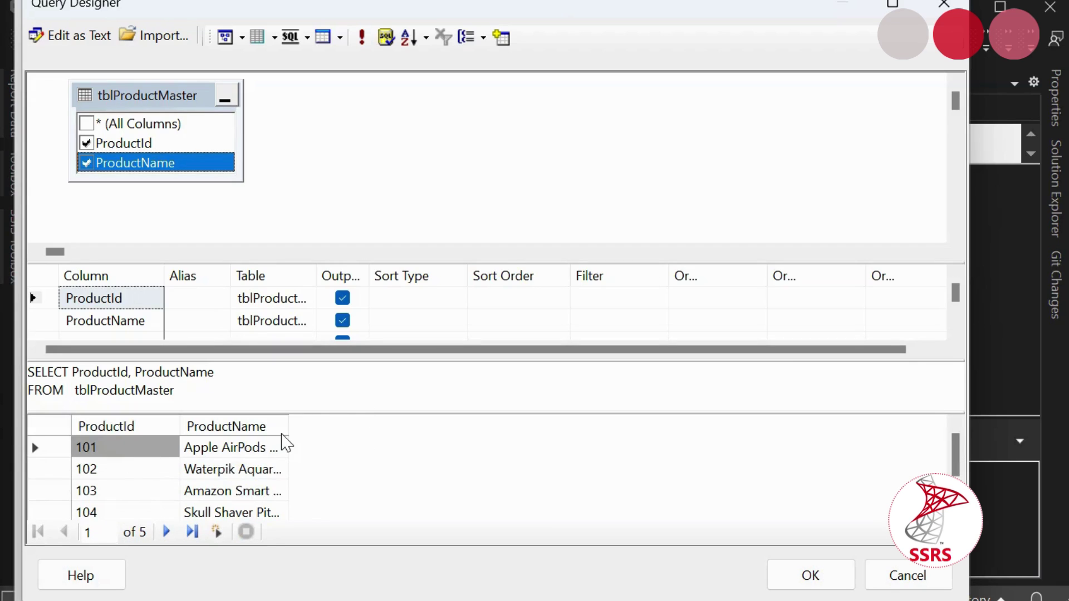
{"action": "left_click_drag", "start_coordinate": [286, 429], "coordinate": [394, 426]}
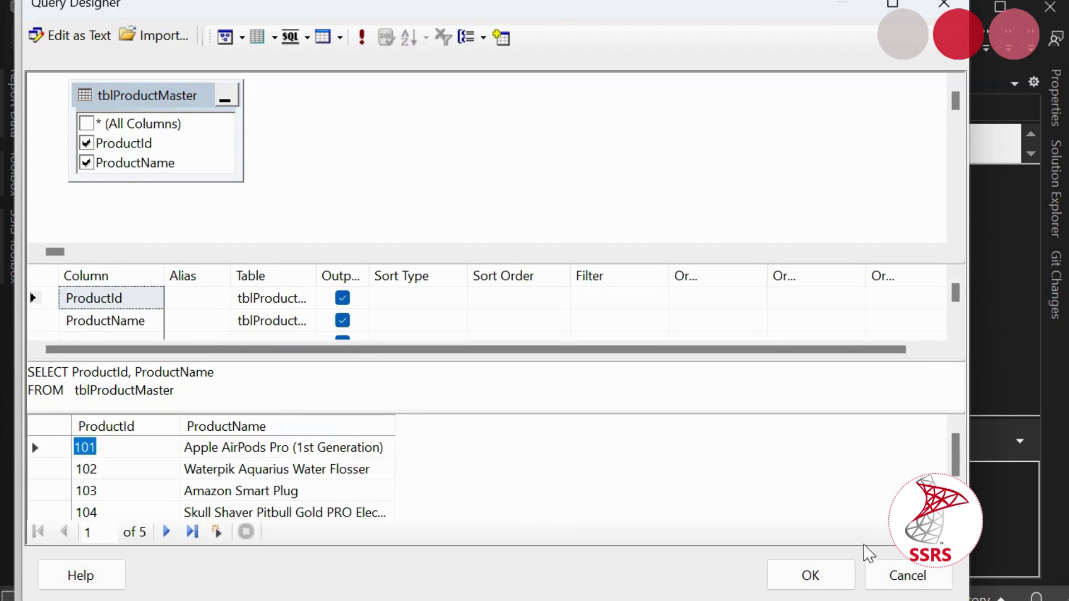
{"action": "left_click", "coordinate": [824, 572]}
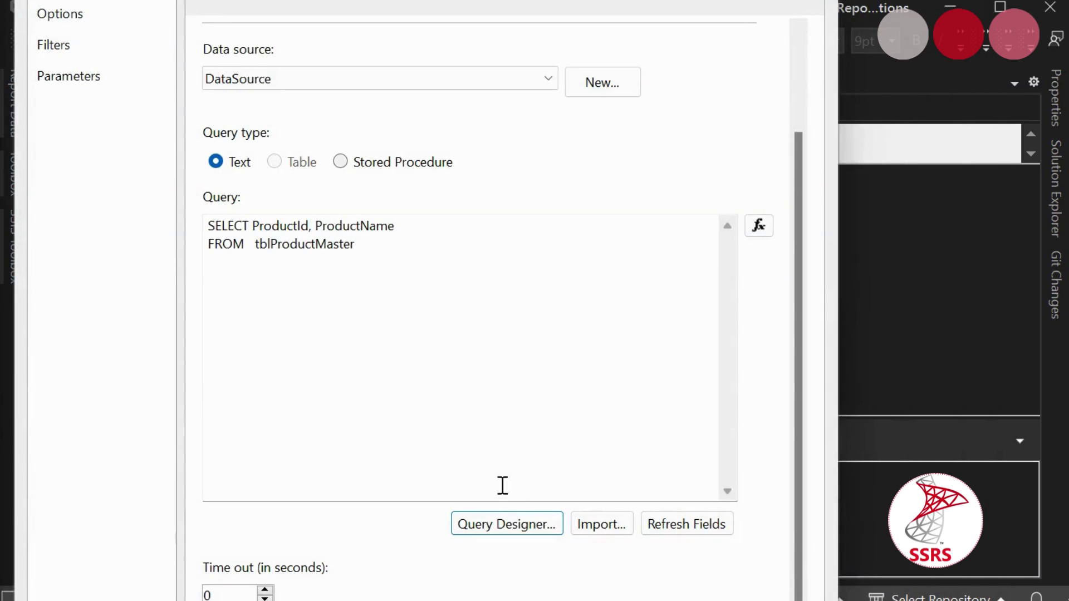
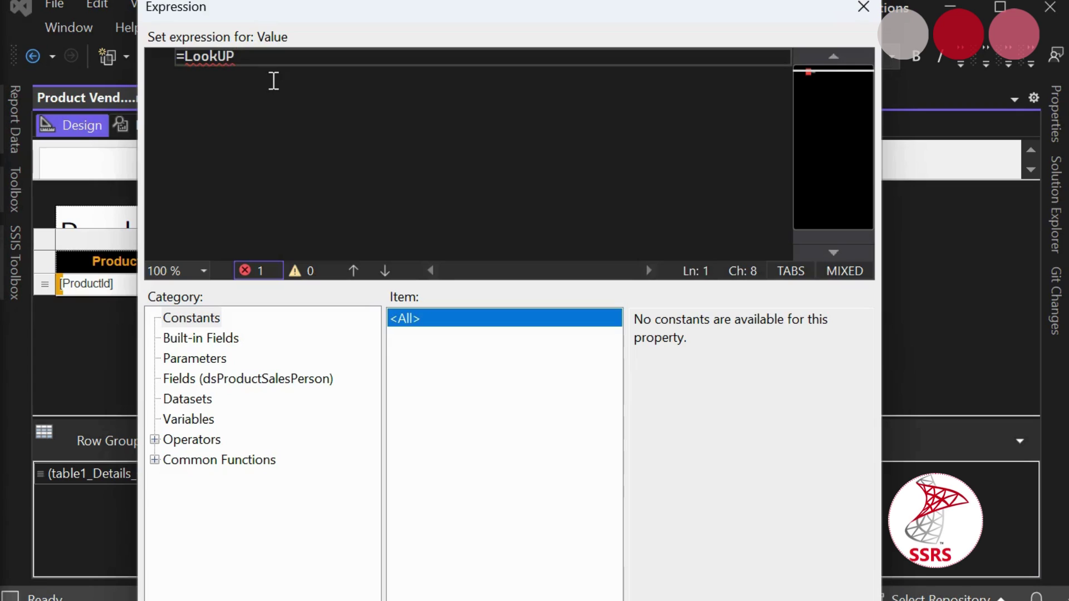
Begin the LookUP function in the Product Name expression with dsProductSalesPerson's Fields!ProductId.Value as the first argument
{"action": "type", "text": "("}
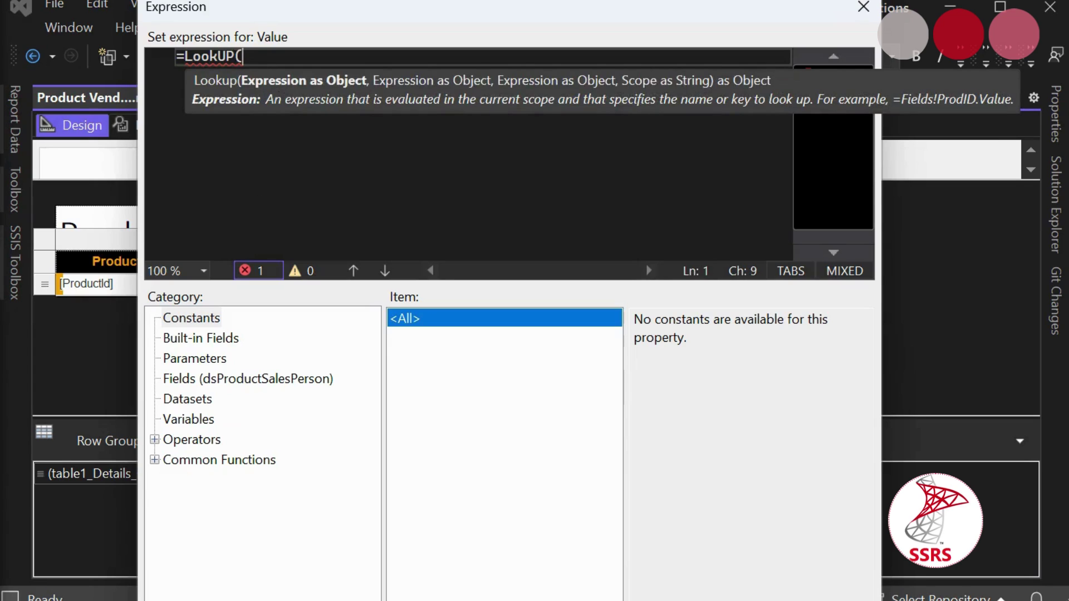
{"action": "left_click", "coordinate": [155, 459]}
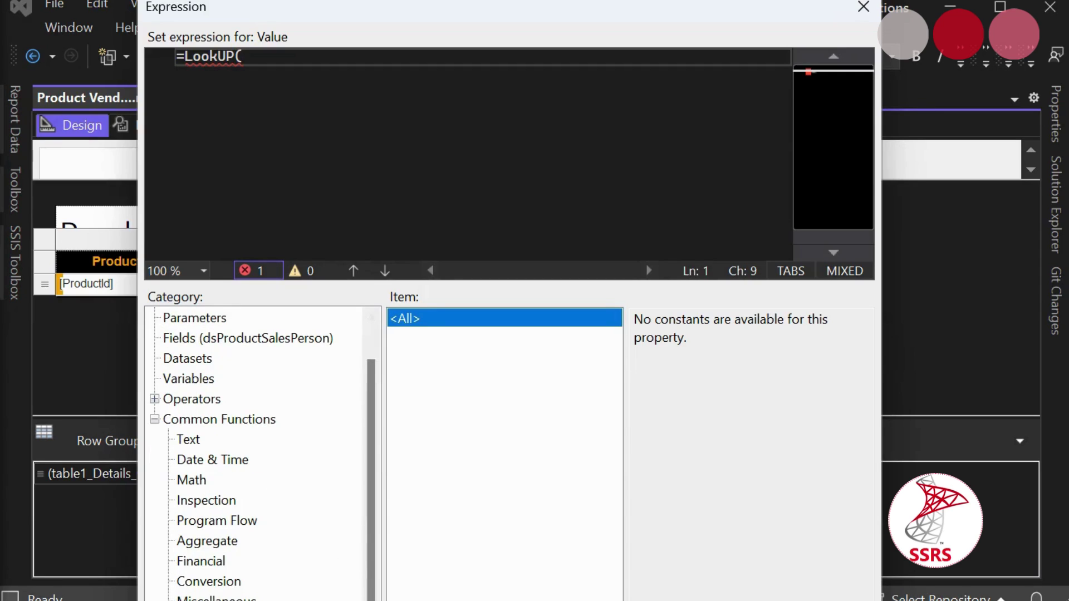
{"action": "left_click", "coordinate": [216, 597]}
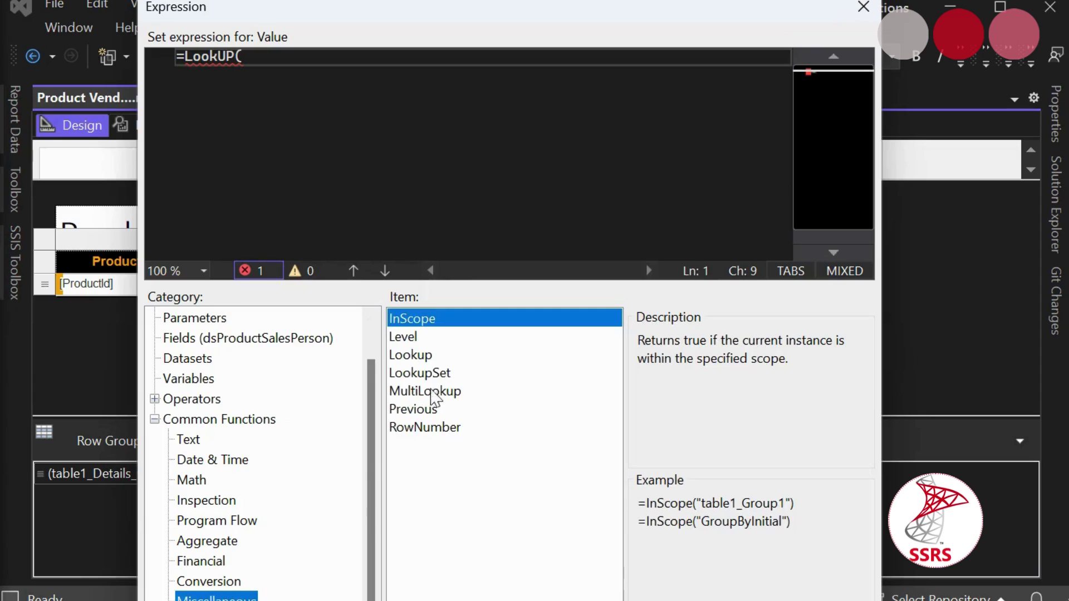
{"action": "left_click", "coordinate": [426, 357]}
{"action": "left_click", "coordinate": [208, 339]}
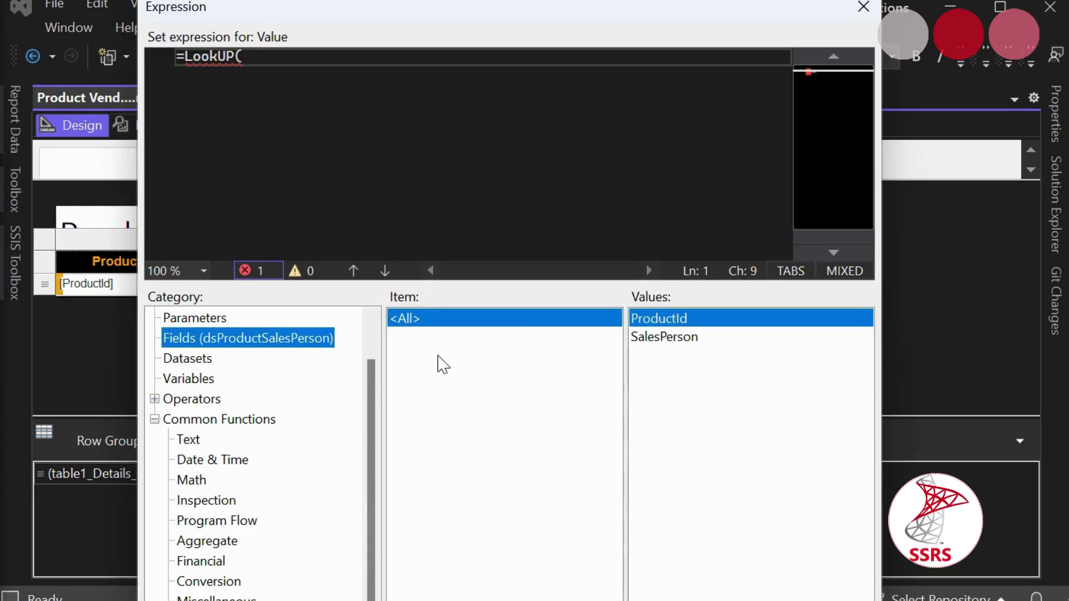
{"action": "left_click", "coordinate": [649, 321]}
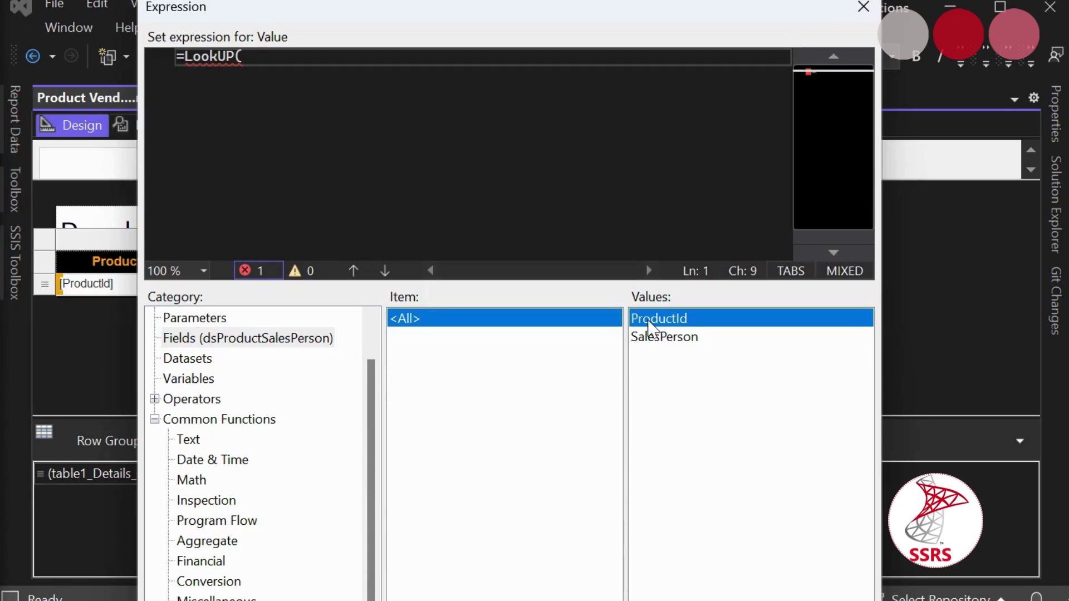
{"action": "double_click", "coordinate": [649, 322]}
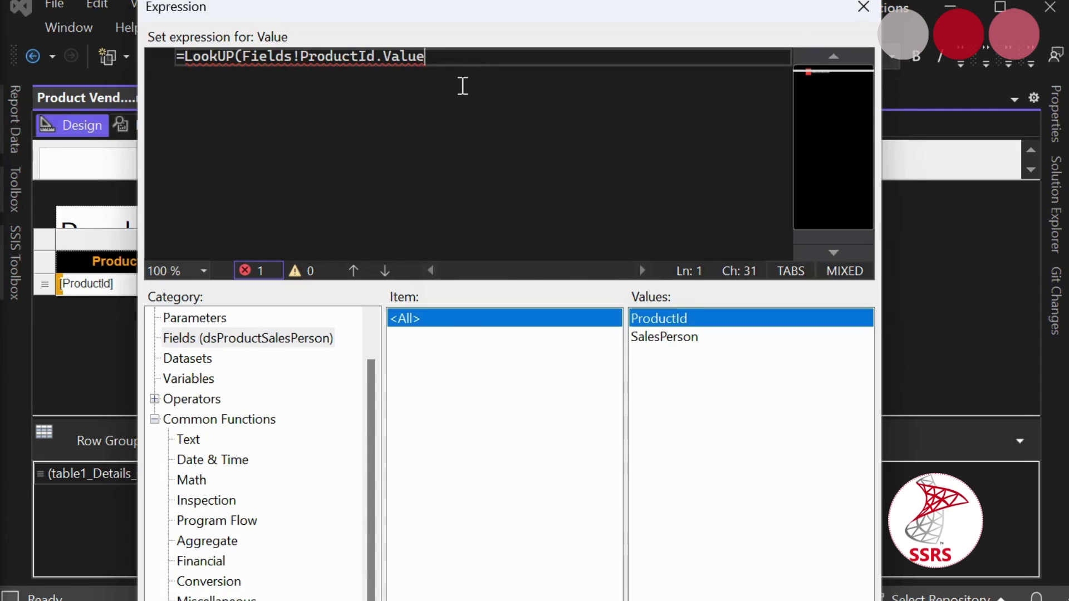
{"action": "type", "text": ","}
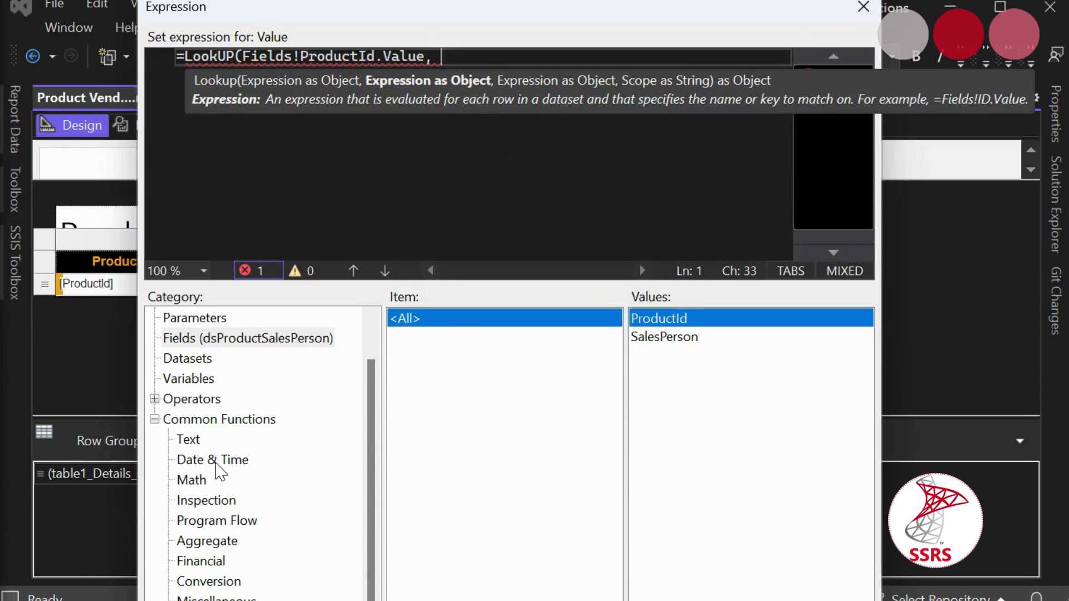
Add dsProduct's Fields!ProductId.Value as the second LookUP argument on its own line, stripping the Sum wrapper and the dataset scope
{"action": "left_click", "coordinate": [176, 360]}
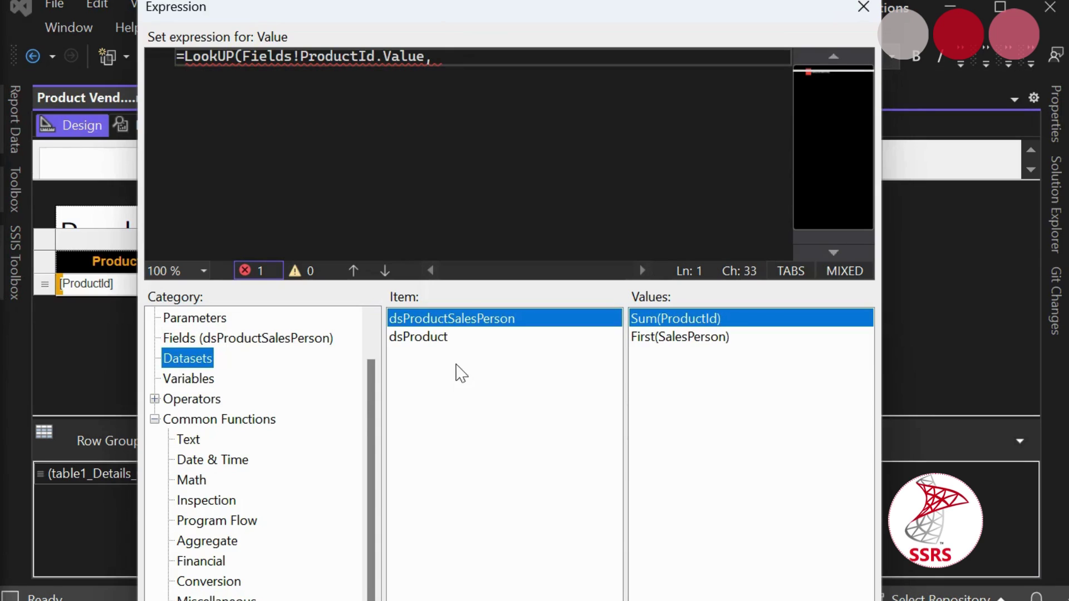
{"action": "left_click", "coordinate": [429, 339]}
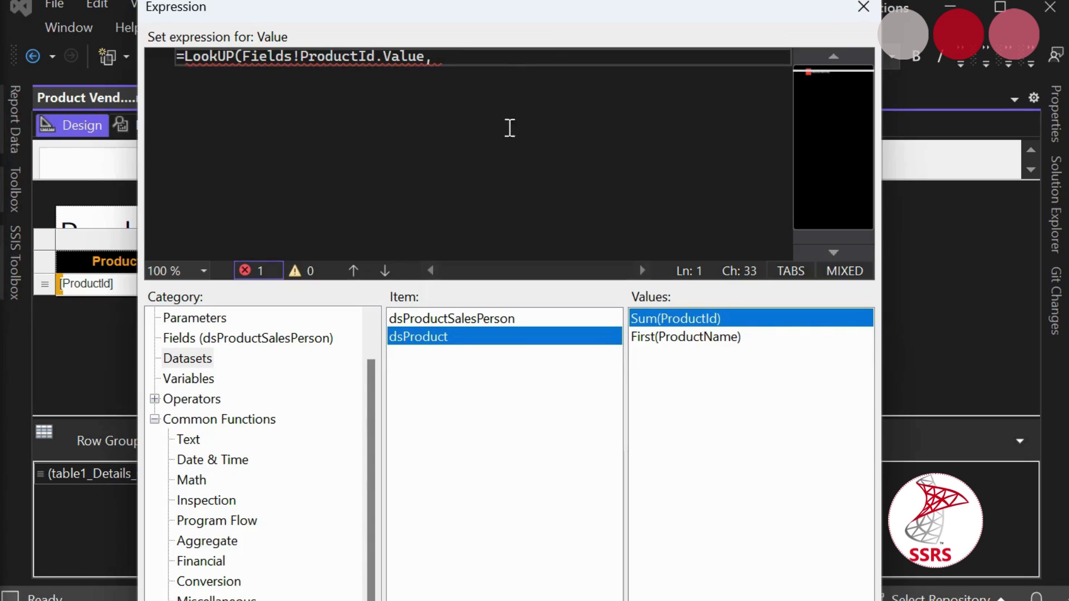
{"action": "double_click", "coordinate": [704, 321]}
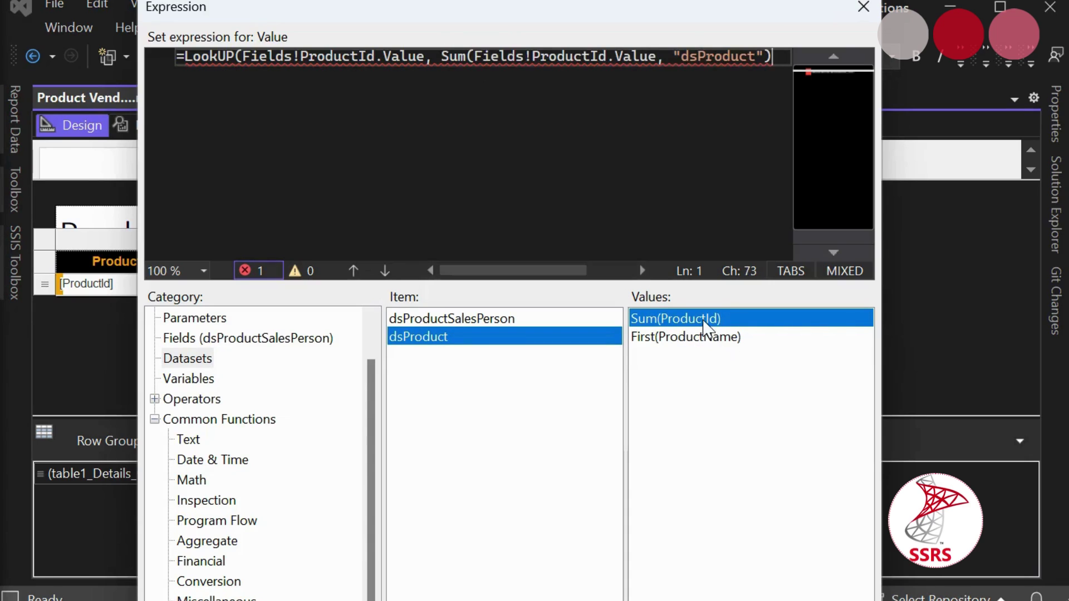
{"action": "left_click", "coordinate": [477, 58]}
{"action": "left_click_drag", "start_coordinate": [477, 57], "coordinate": [440, 57]}
{"action": "key", "text": "Delete"}
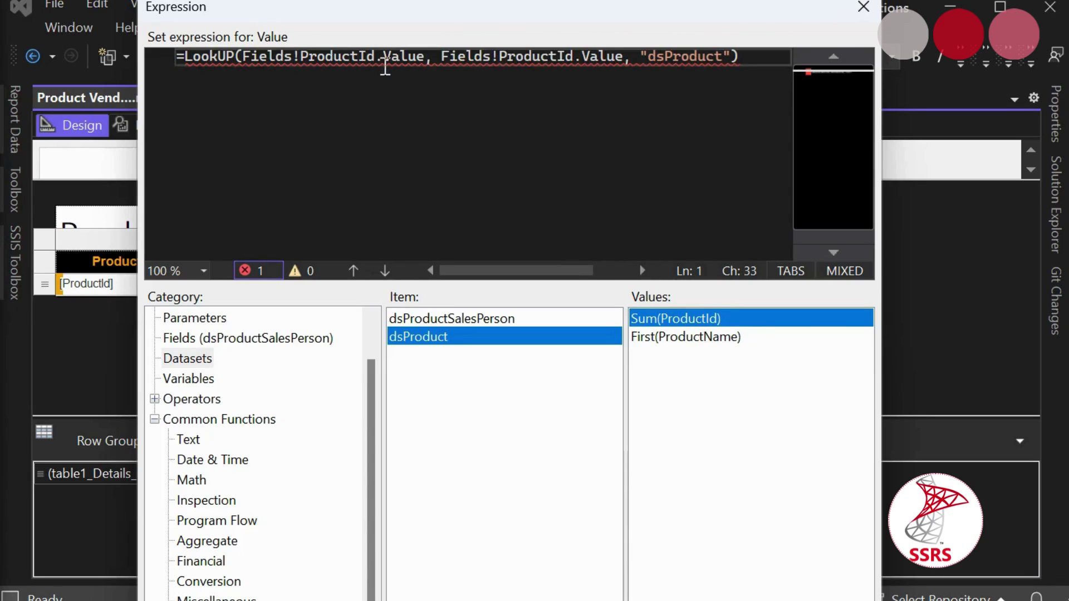
{"action": "left_click_drag", "start_coordinate": [623, 56], "coordinate": [742, 56]}
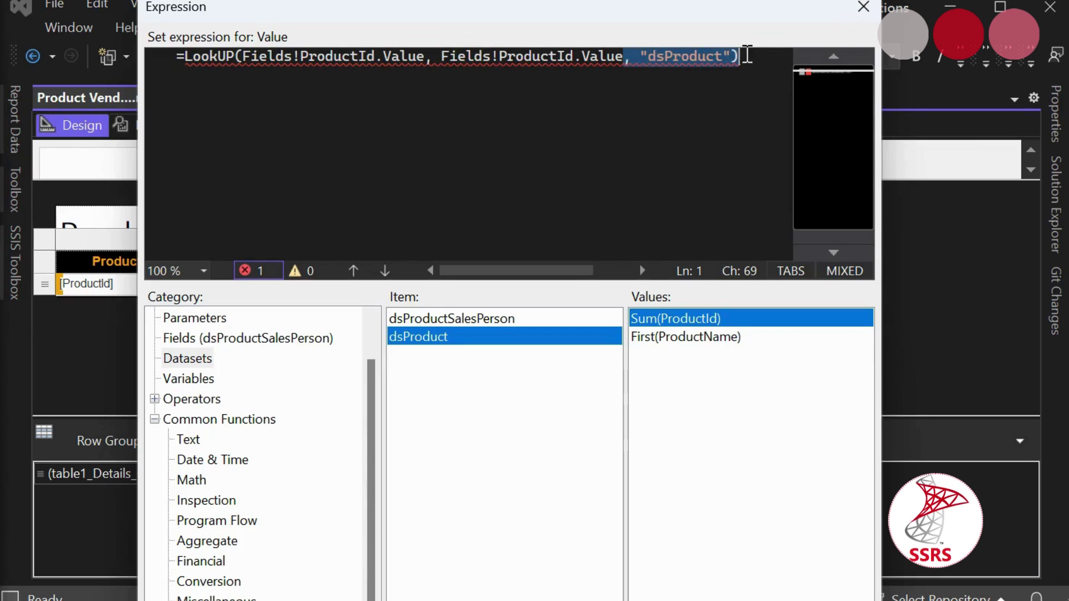
{"action": "key", "text": "Return"}
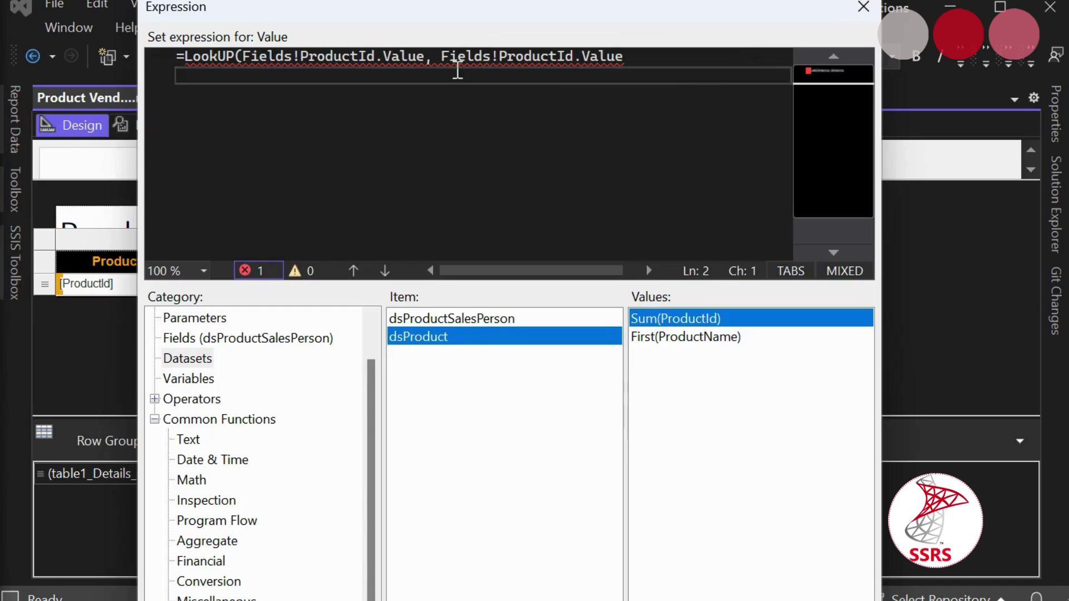
{"action": "left_click", "coordinate": [437, 58]}
{"action": "key", "text": "Return"}
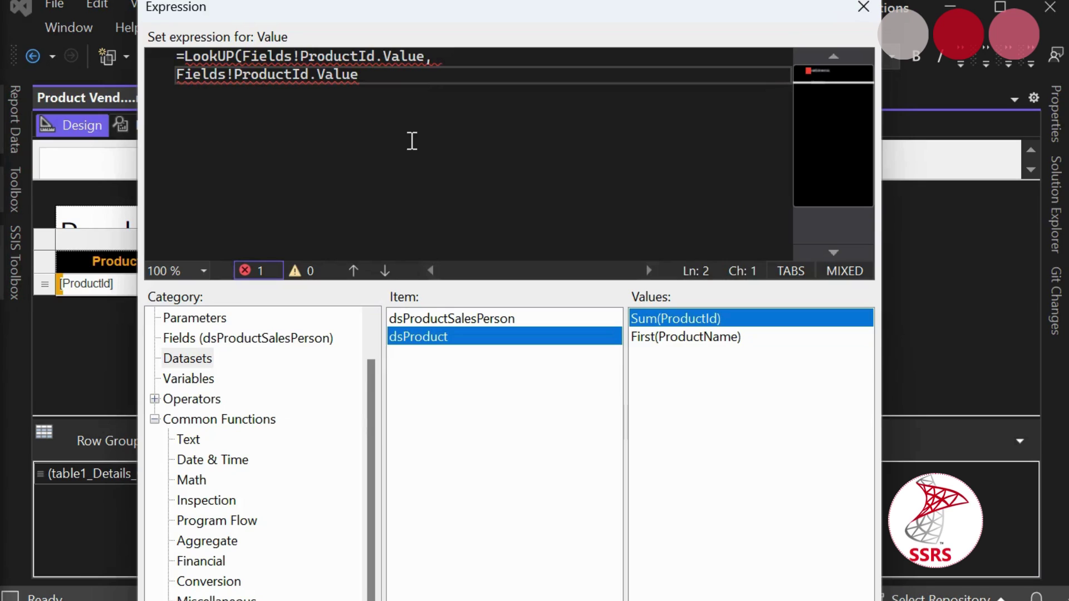
{"action": "left_click", "coordinate": [375, 57]}
{"action": "left_click", "coordinate": [260, 82]}
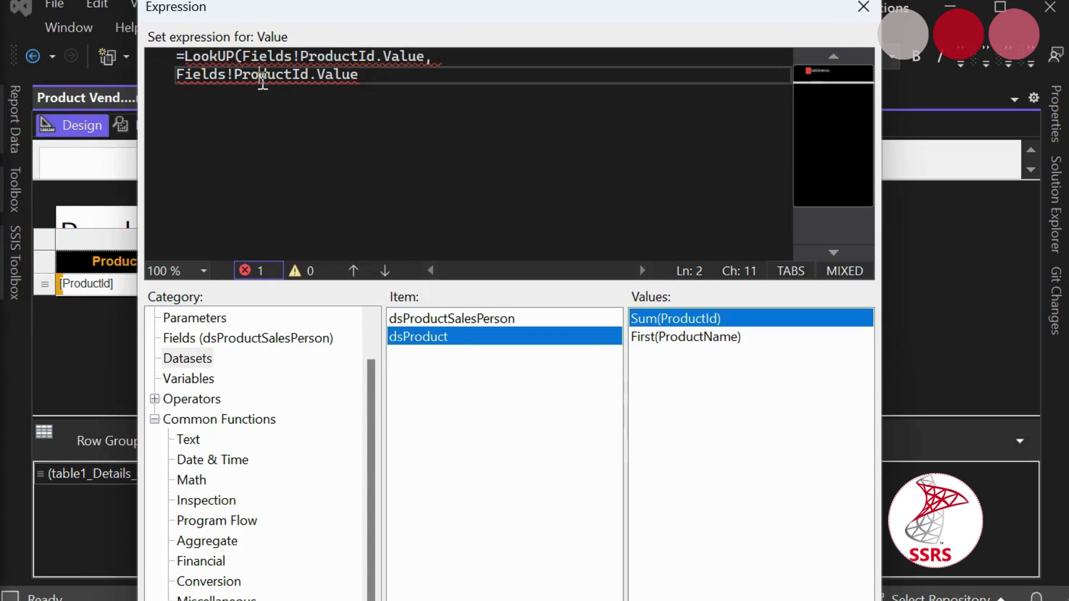
Complete the LookUP expression with Fields!ProductName.Value and the scope "dsProduct", removing the First function around the field
{"action": "type", "text": ","}
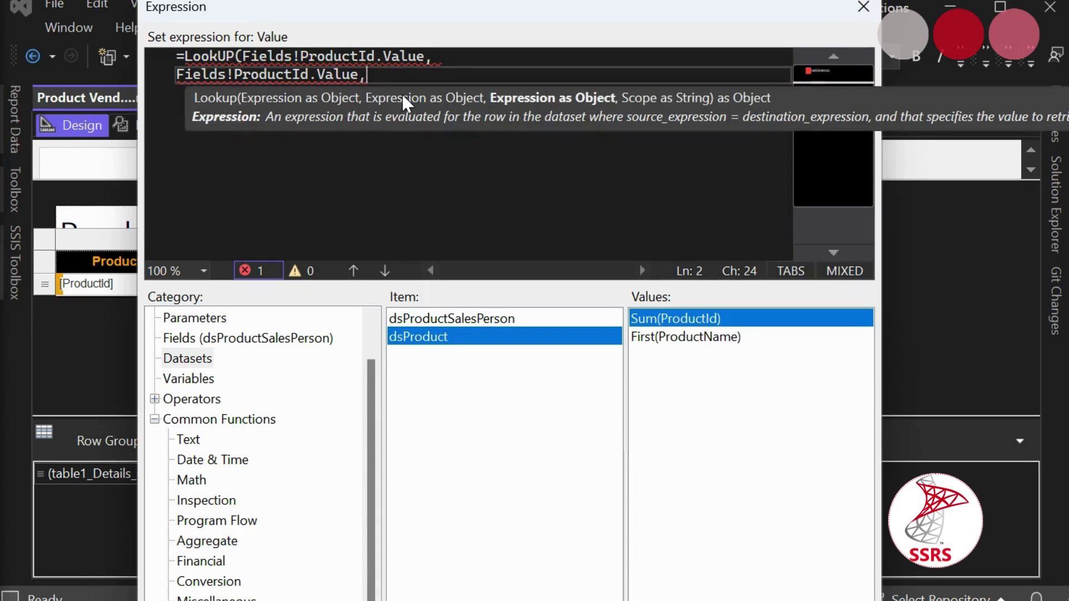
{"action": "left_click", "coordinate": [692, 345]}
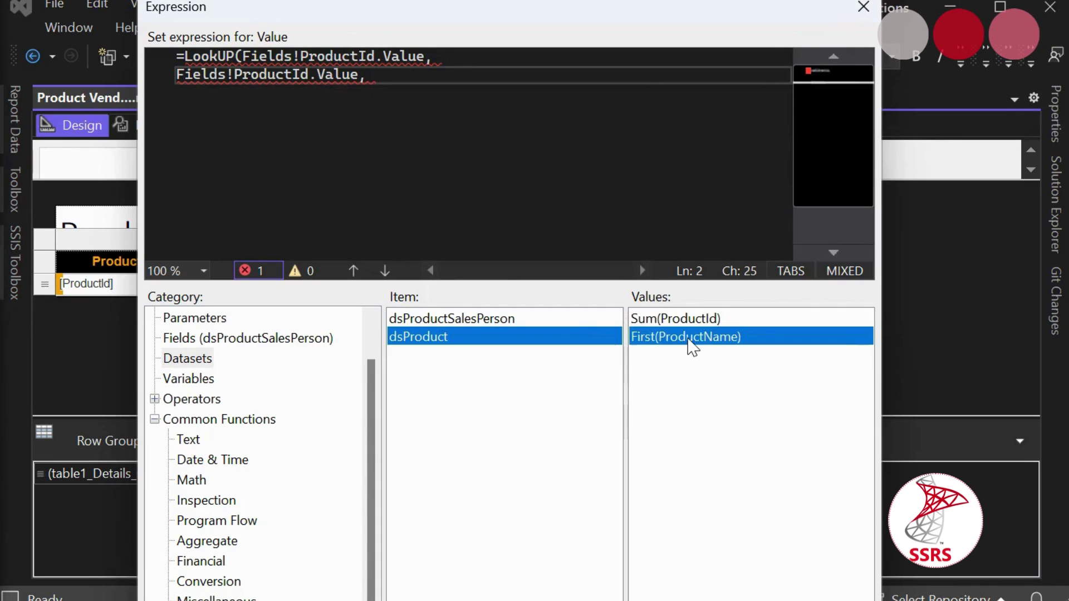
{"action": "double_click", "coordinate": [692, 336]}
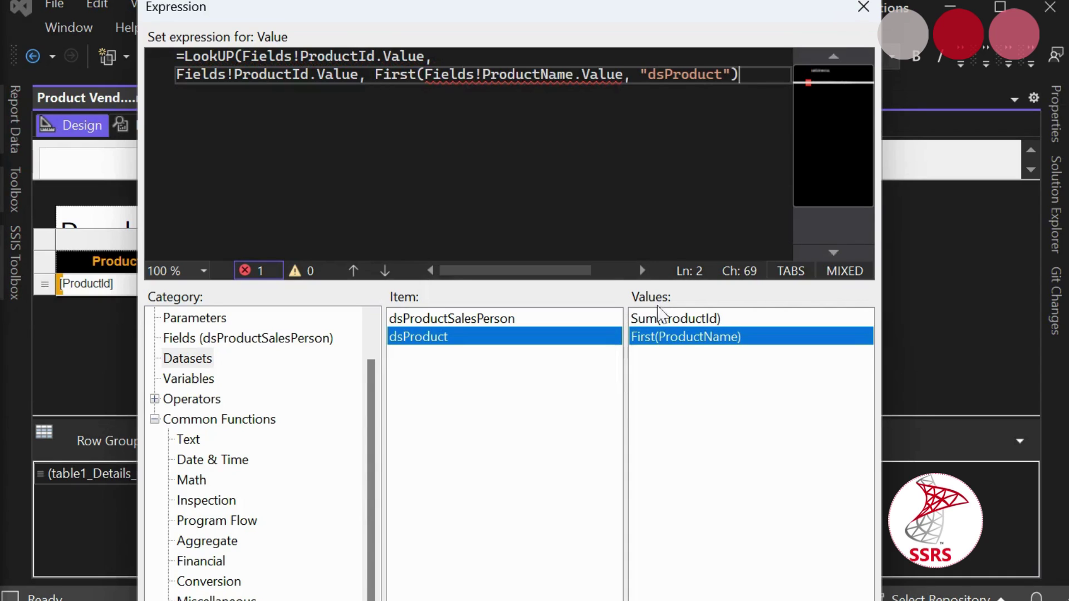
{"action": "left_click_drag", "start_coordinate": [376, 77], "coordinate": [418, 88]}
{"action": "key", "text": "BackSpace"}
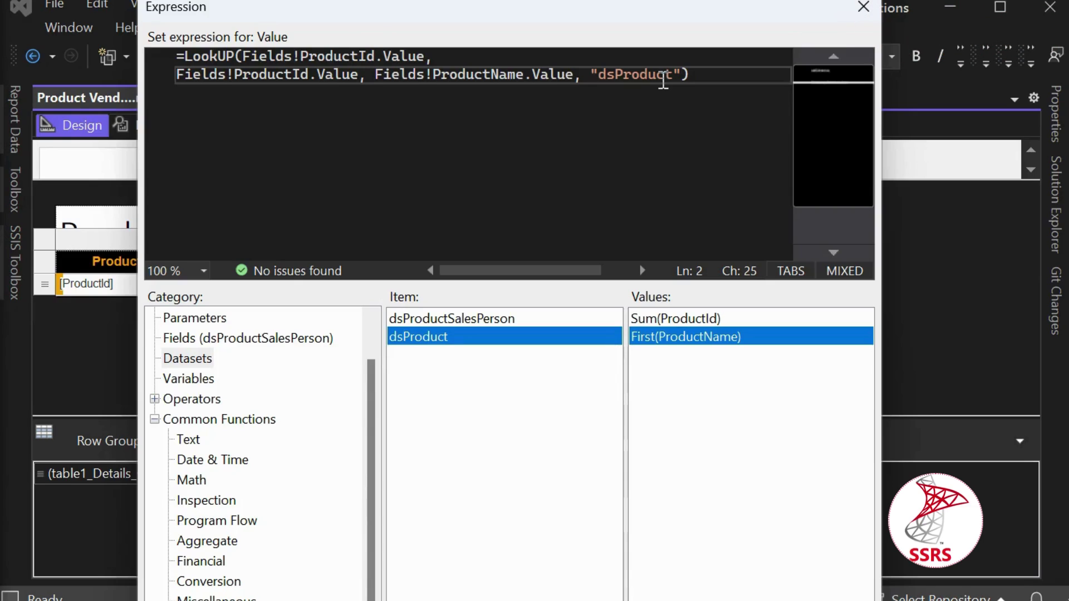
Review the arguments of the LookUP expression and apply it to the Product Name detail cell
{"action": "left_click", "coordinate": [318, 55]}
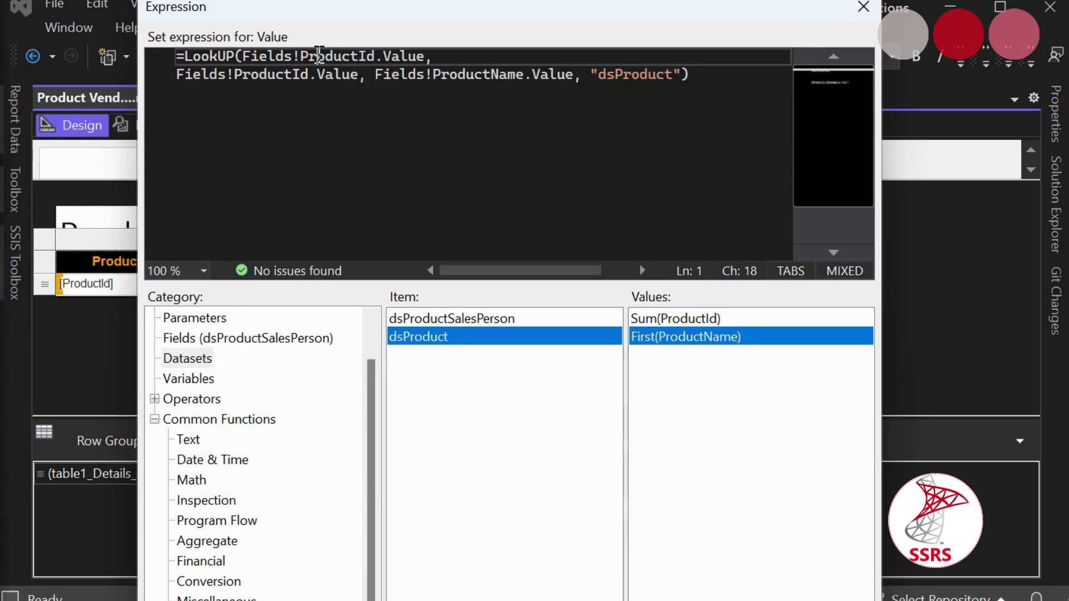
{"action": "left_click", "coordinate": [284, 75]}
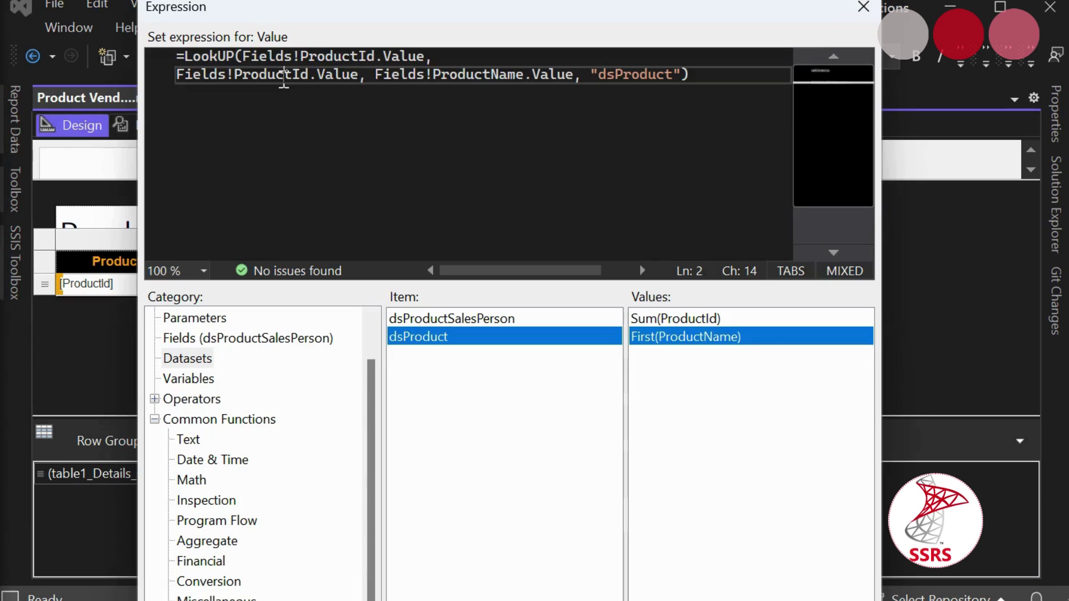
{"action": "left_click", "coordinate": [469, 74]}
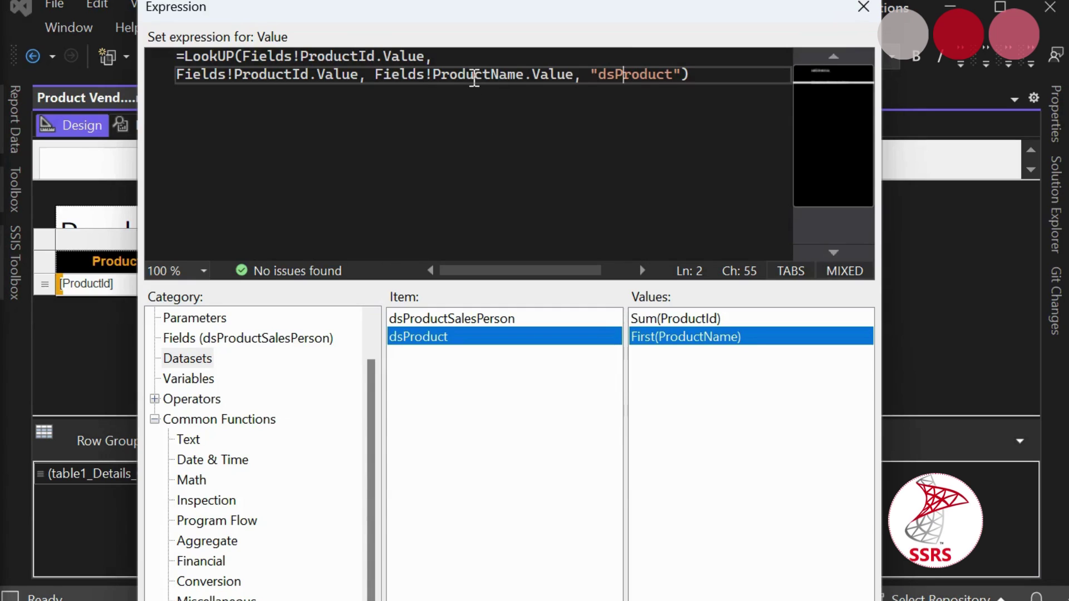
{"action": "left_click", "coordinate": [726, 72]}
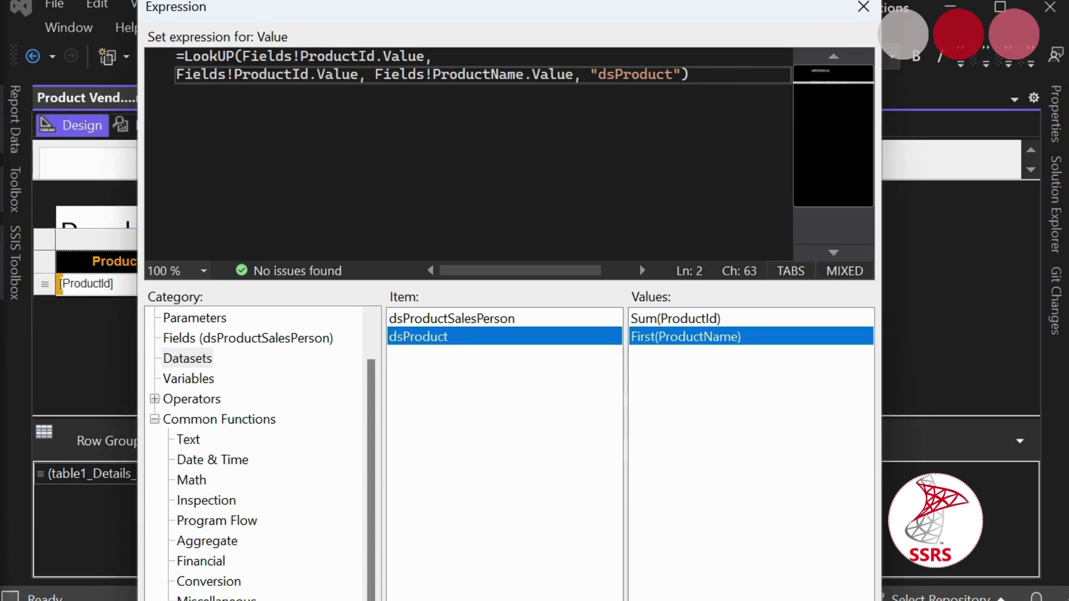
{"action": "left_click", "coordinate": [824, 599]}
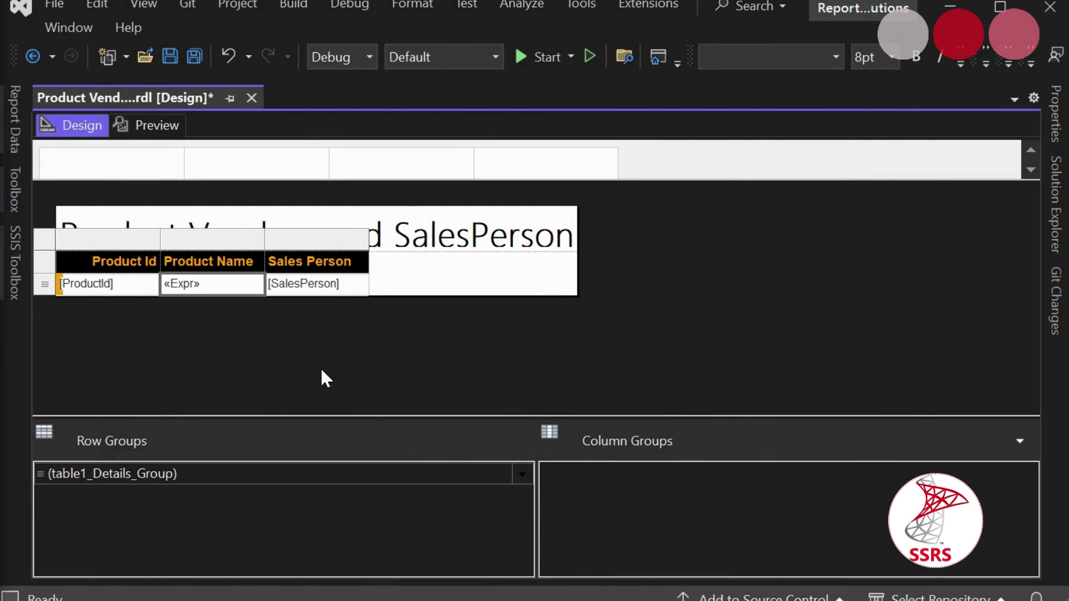
Preview the report, return to its design and widen the Product Name column to about twice its width
{"action": "left_click", "coordinate": [158, 127]}
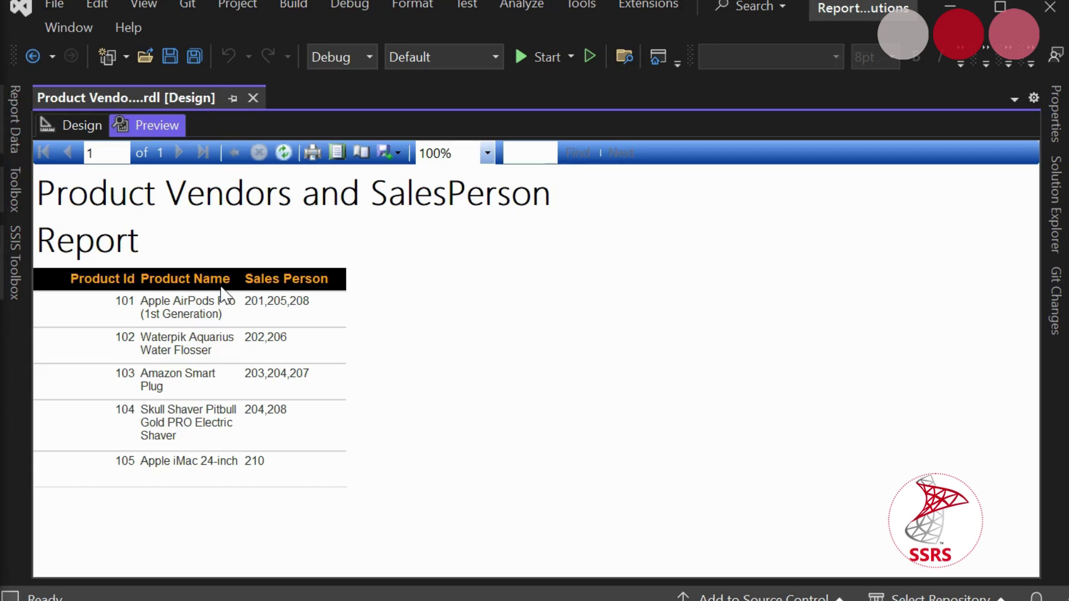
{"action": "left_click", "coordinate": [83, 127]}
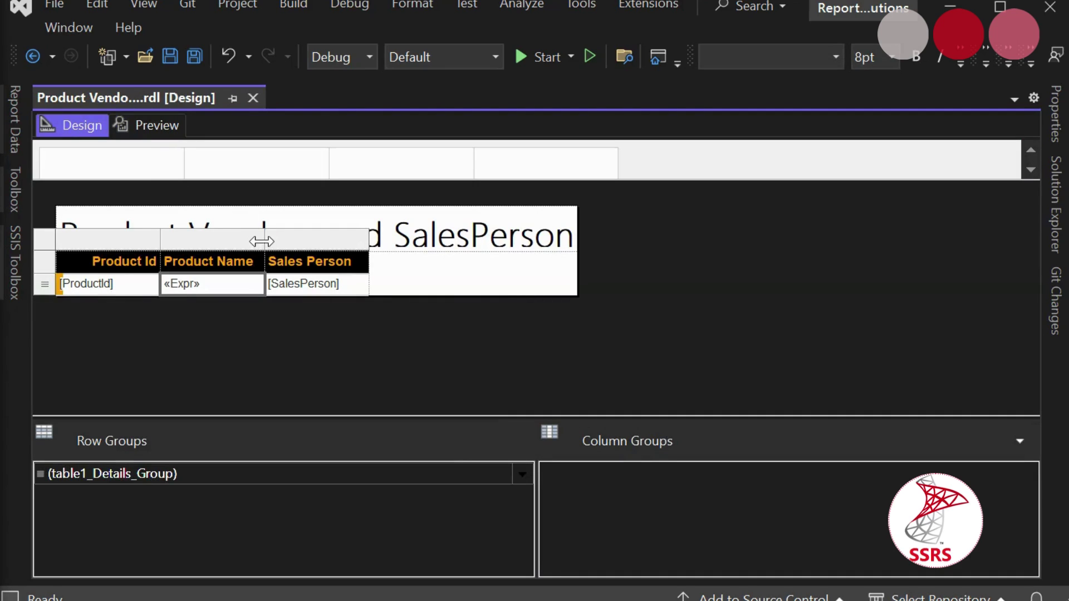
{"action": "left_click_drag", "start_coordinate": [264, 240], "coordinate": [375, 243]}
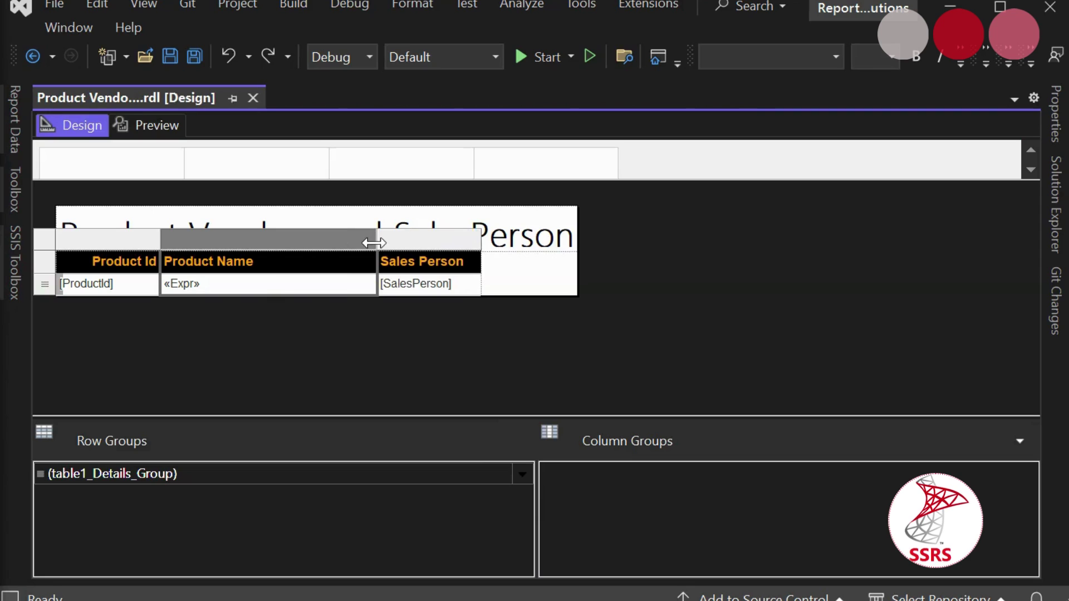
{"action": "left_click", "coordinate": [619, 318]}
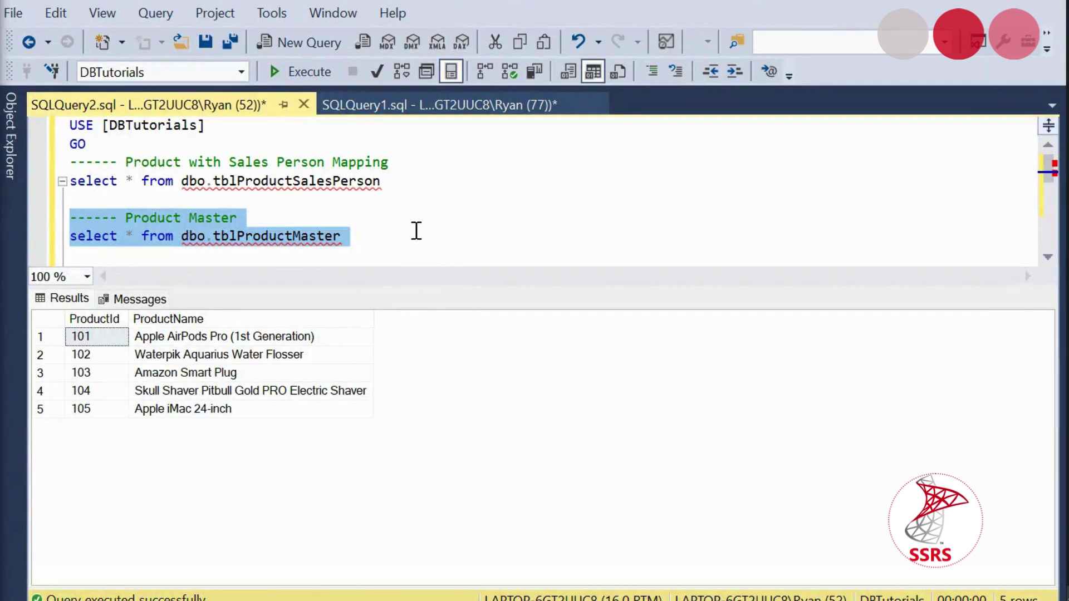
{"action": "left_click", "coordinate": [412, 222]}
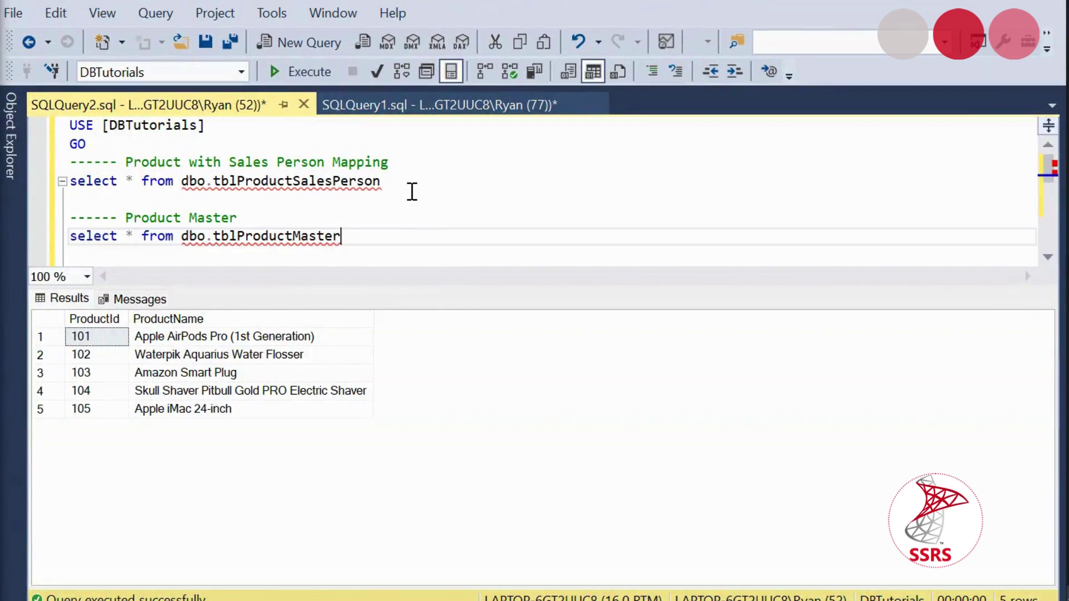
{"action": "left_click_drag", "start_coordinate": [410, 191], "coordinate": [312, 194]}
{"action": "left_click", "coordinate": [250, 195]}
{"action": "left_click_drag", "start_coordinate": [141, 194], "coordinate": [83, 181]}
{"action": "left_click", "coordinate": [368, 255]}
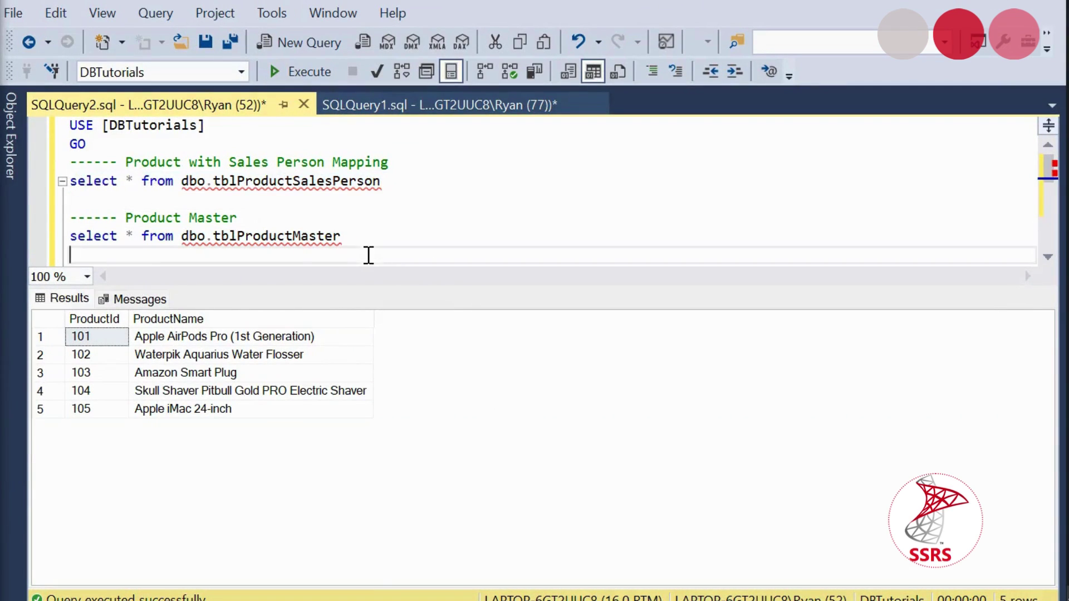
Run only the product with sales person mapping query on dbo.tblProductSalesPerson in the SQL script
{"action": "left_click", "coordinate": [398, 183]}
{"action": "left_click_drag", "start_coordinate": [369, 237], "coordinate": [262, 238]}
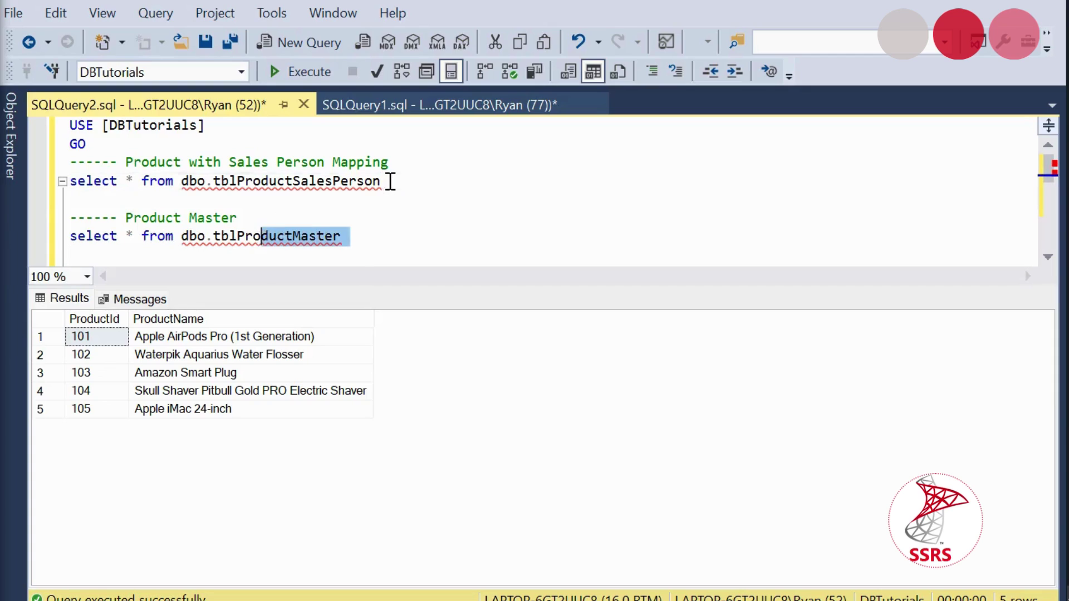
{"action": "left_click", "coordinate": [389, 180]}
{"action": "left_click_drag", "start_coordinate": [382, 182], "coordinate": [66, 165]}
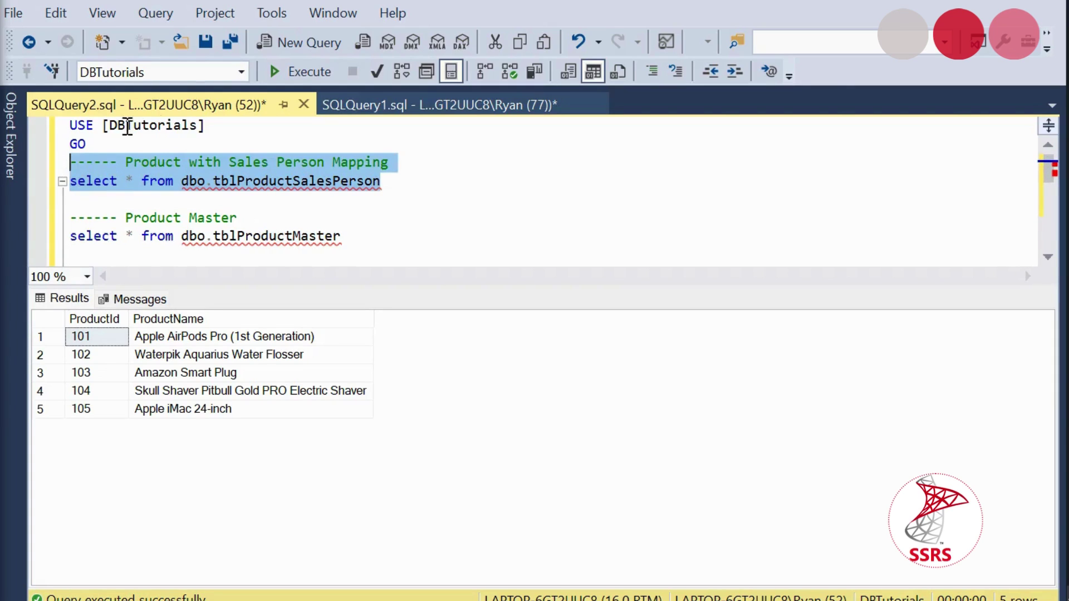
{"action": "left_click", "coordinate": [295, 72]}
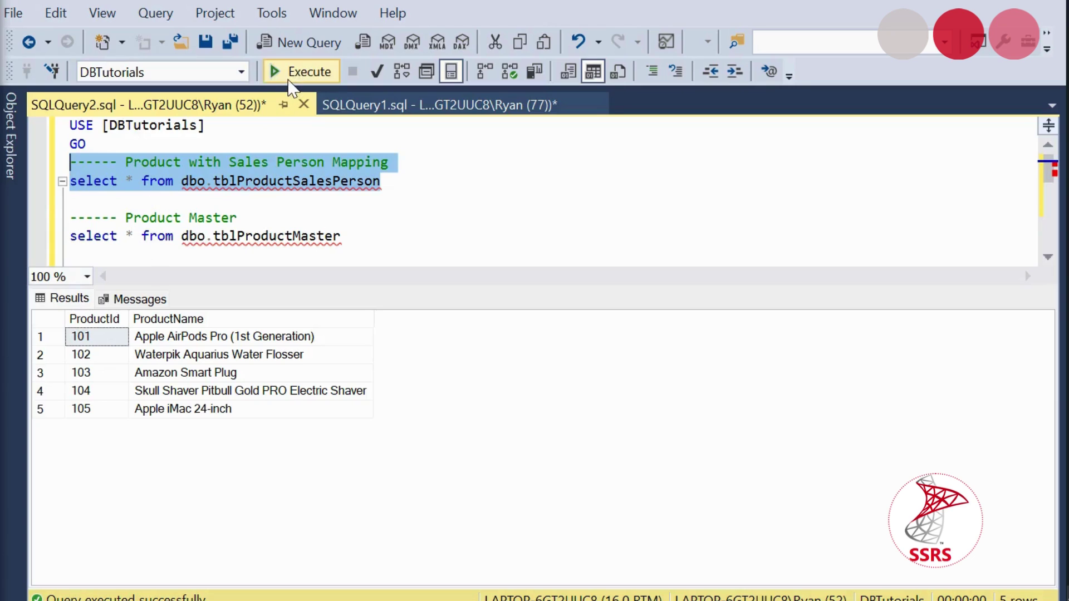
Comment out the dbo.tblProductMaster query and uncomment the dbo.tblProductVendors query, enlarging the script area to reach it
{"action": "left_click", "coordinate": [72, 234]}
{"action": "type", "text": "--"}
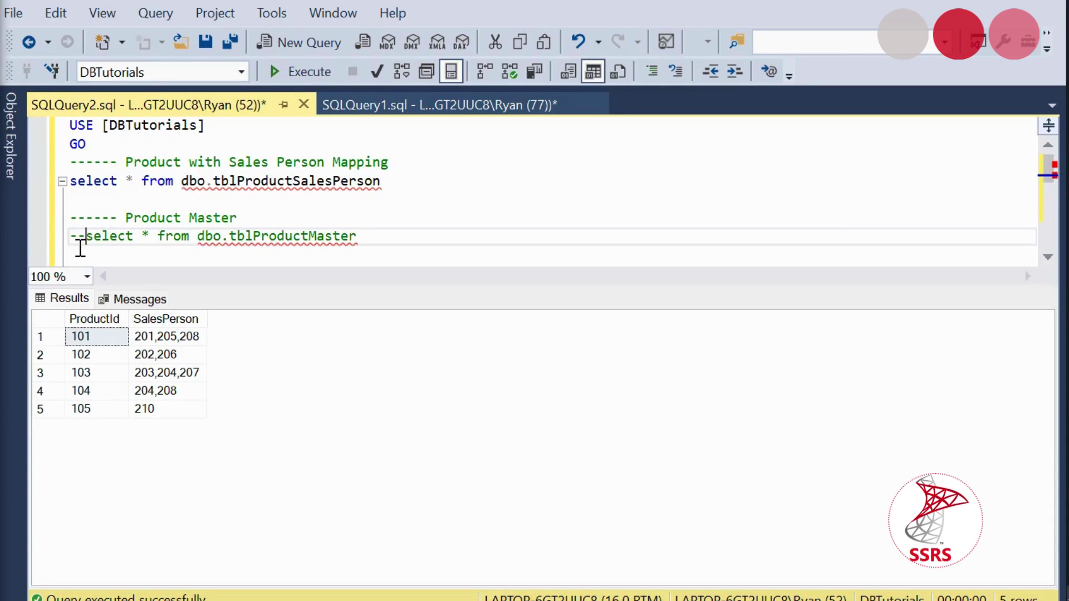
{"action": "left_click", "coordinate": [263, 216]}
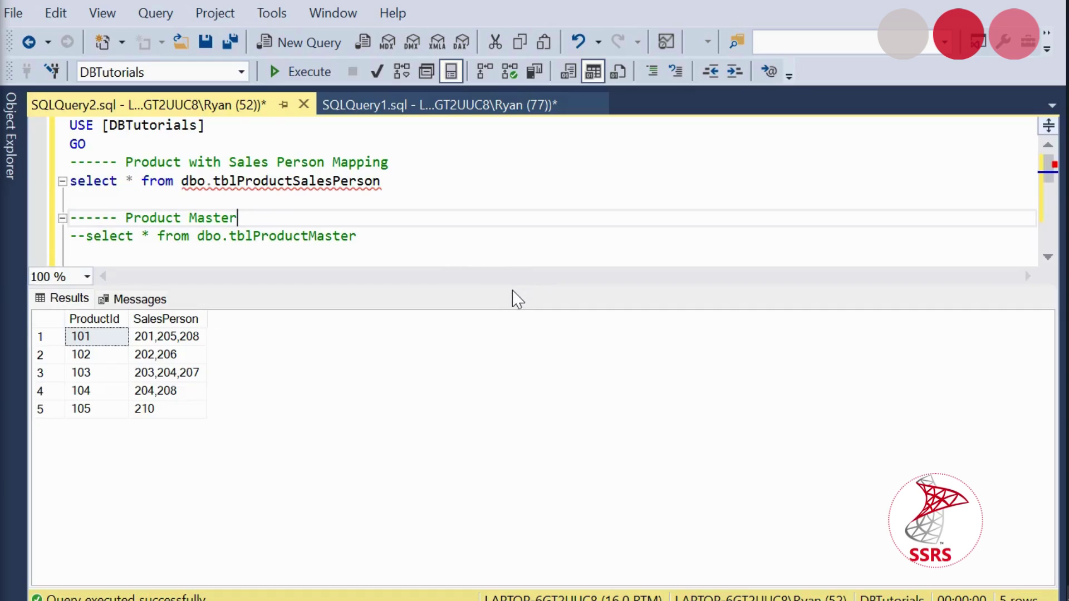
{"action": "left_click_drag", "start_coordinate": [525, 286], "coordinate": [525, 336]}
{"action": "left_click_drag", "start_coordinate": [384, 307], "coordinate": [57, 308]}
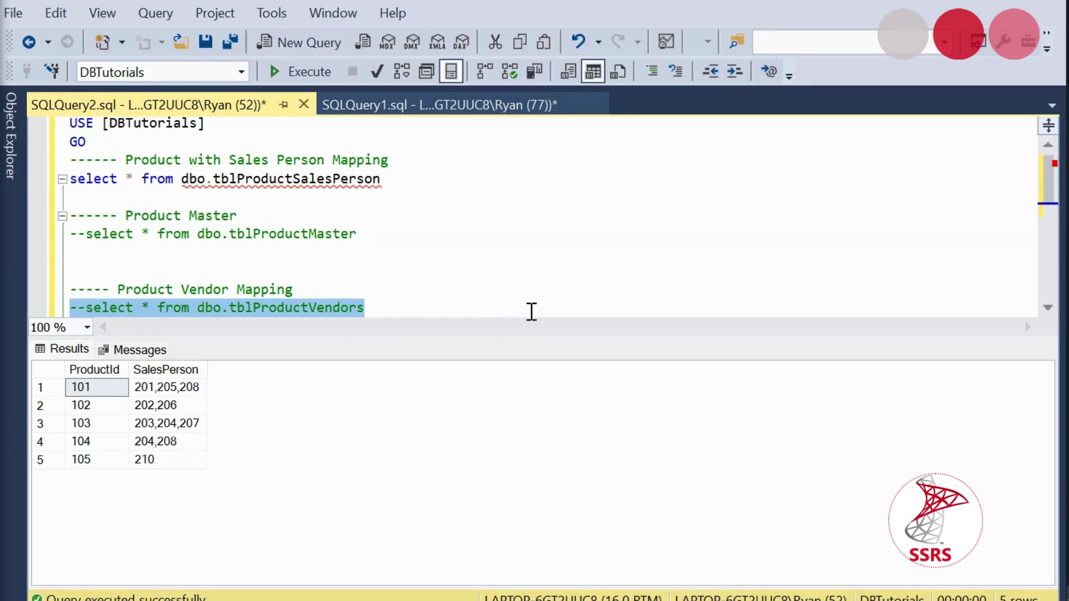
{"action": "left_click", "coordinate": [675, 70]}
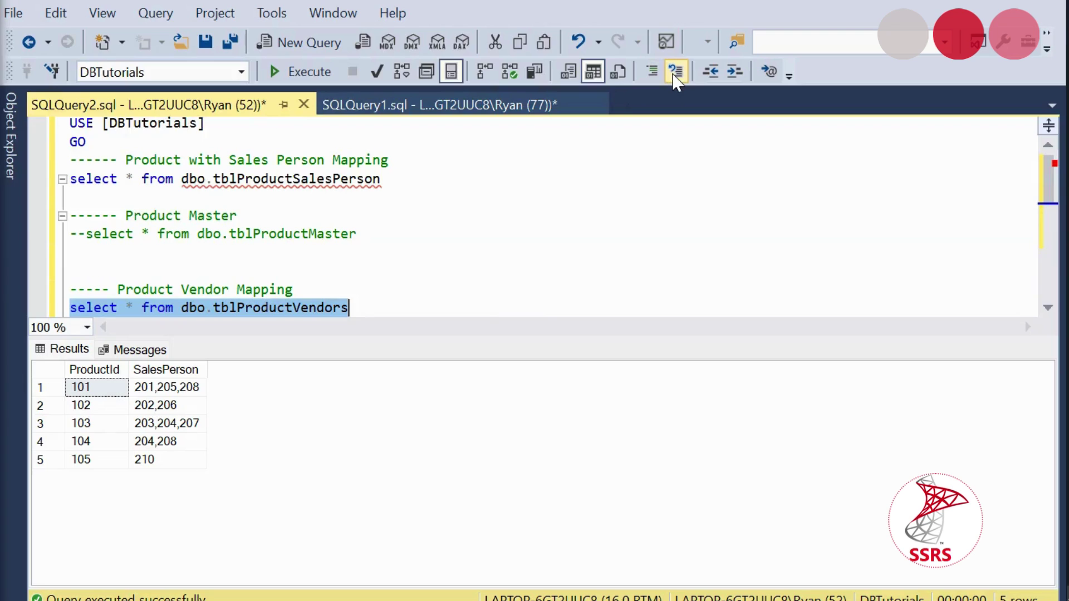
Run the script from the sales person mapping comment through the dbo.tblProductVendors query to compare both mappings
{"action": "left_click", "coordinate": [503, 299]}
{"action": "left_click_drag", "start_coordinate": [389, 310], "coordinate": [58, 164]}
{"action": "left_click", "coordinate": [284, 71]}
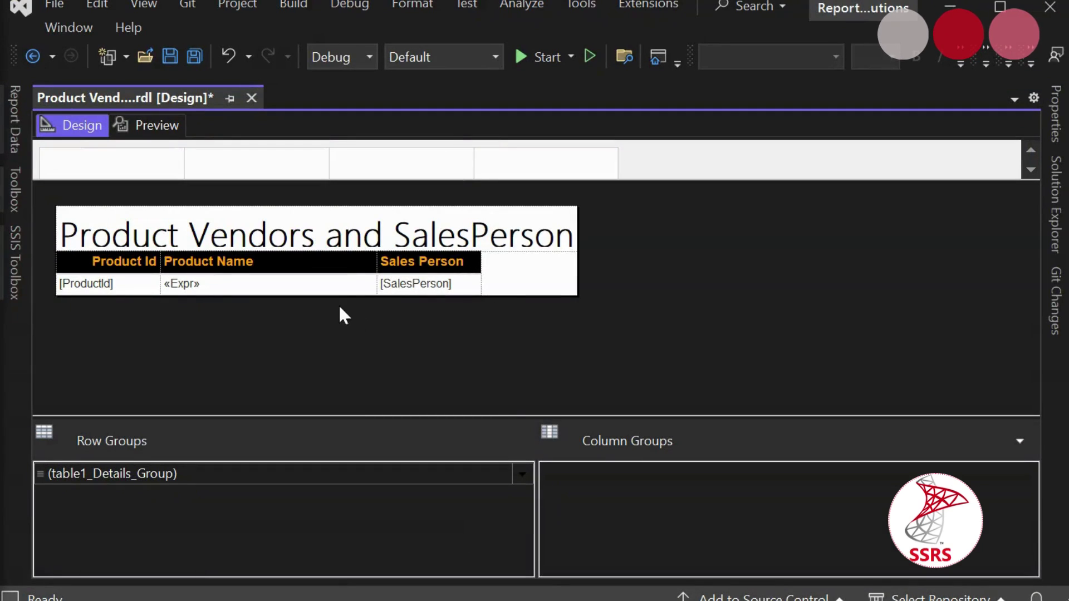
Switch to the report design and insert a new table column directly before the Sales Person column
{"action": "right_click", "coordinate": [411, 264]}
{"action": "left_click", "coordinate": [426, 230]}
{"action": "right_click", "coordinate": [426, 238]}
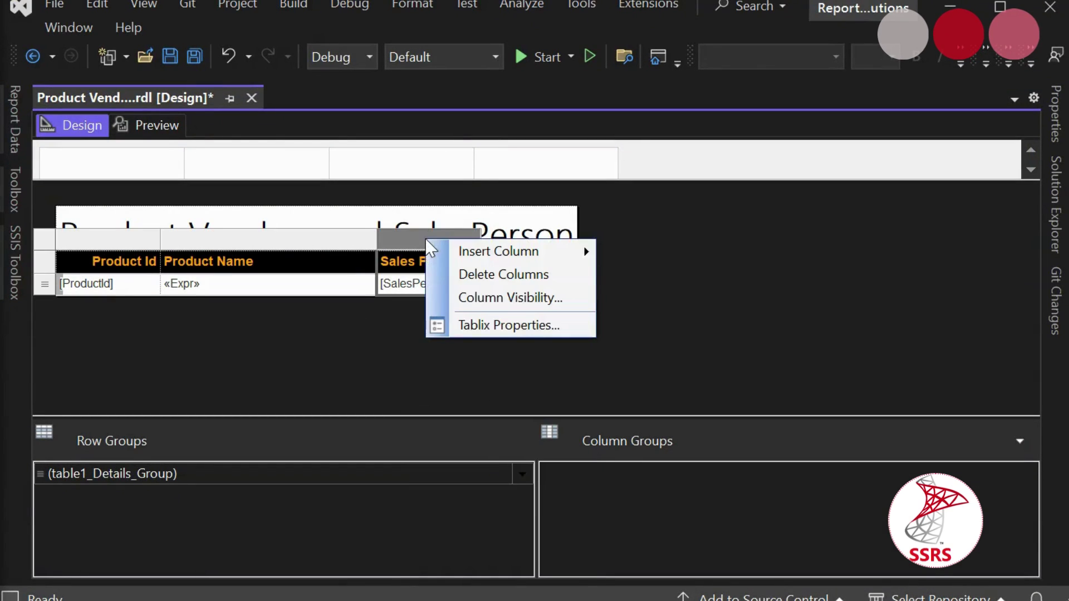
{"action": "mouse_move", "coordinate": [528, 253]}
{"action": "left_click", "coordinate": [632, 252]}
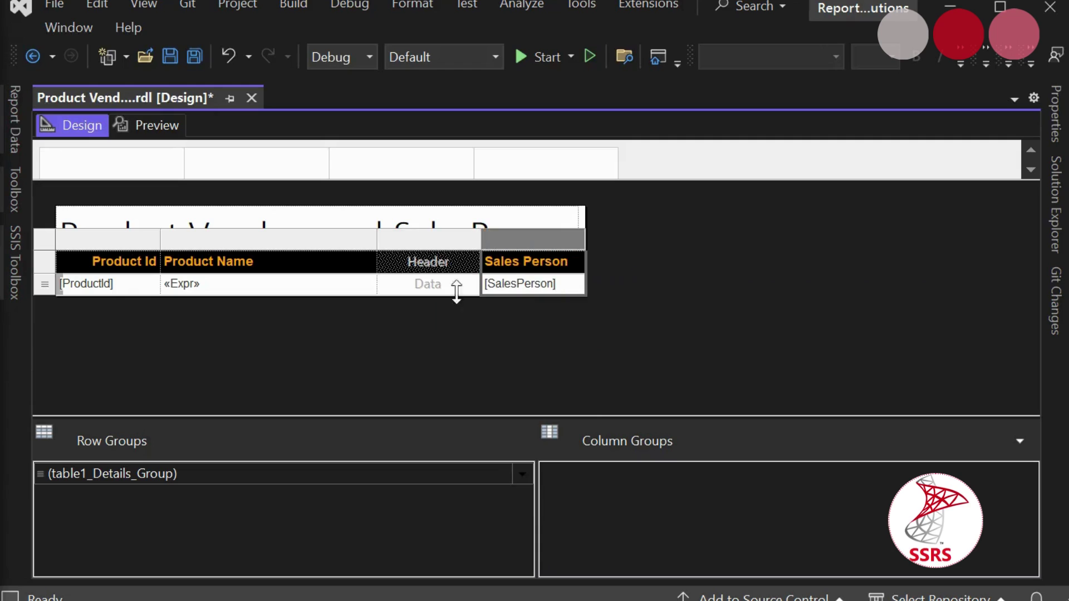
Title the new column "Vendors List for Product" and widen it so the heading fits on one line
{"action": "left_click", "coordinate": [443, 263]}
{"action": "left_click", "coordinate": [444, 264]}
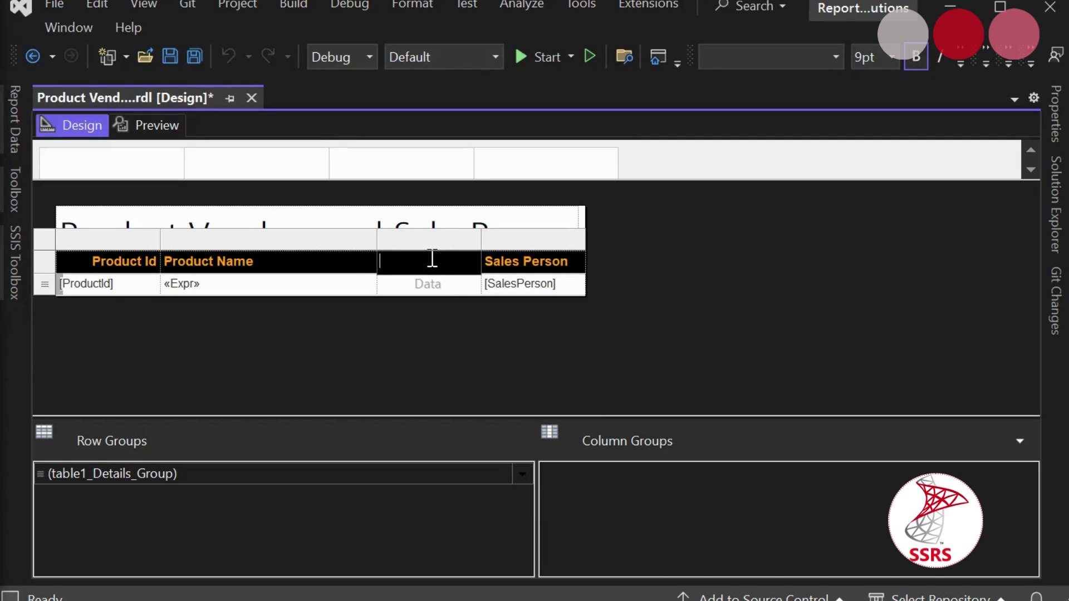
{"action": "type", "text": "Vendors Lis"}
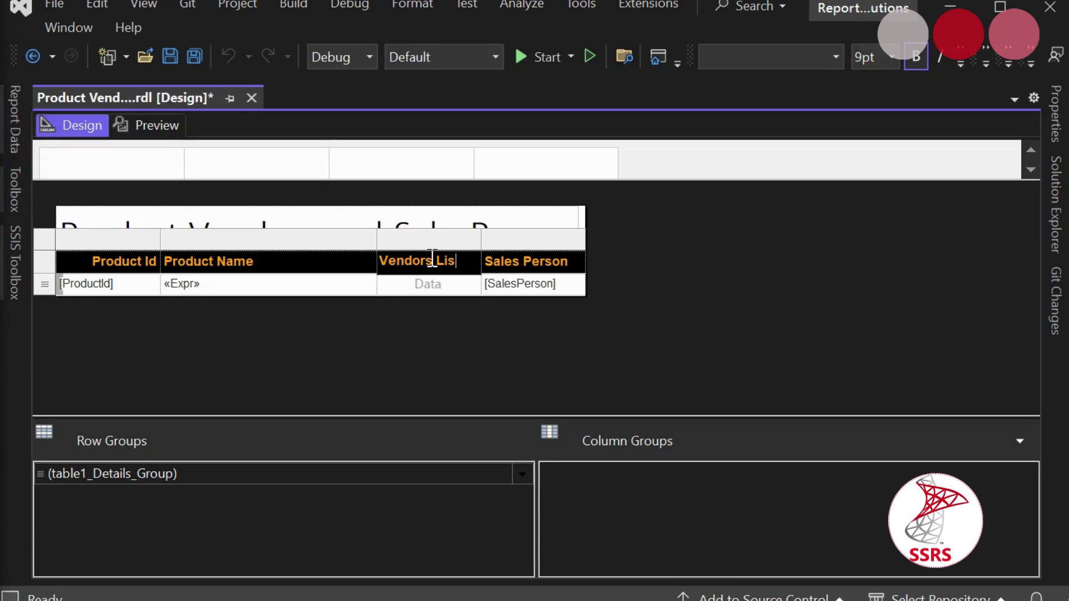
{"action": "type", "text": "t for Product"}
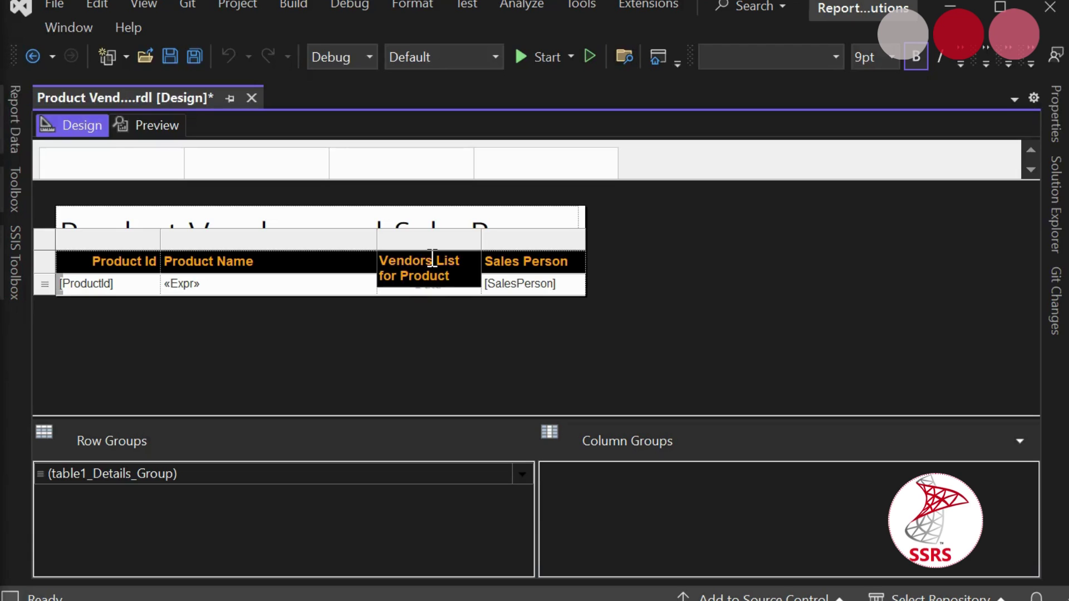
{"action": "left_click", "coordinate": [674, 340]}
{"action": "left_click", "coordinate": [467, 261]}
{"action": "left_click_drag", "start_coordinate": [479, 241], "coordinate": [551, 245]}
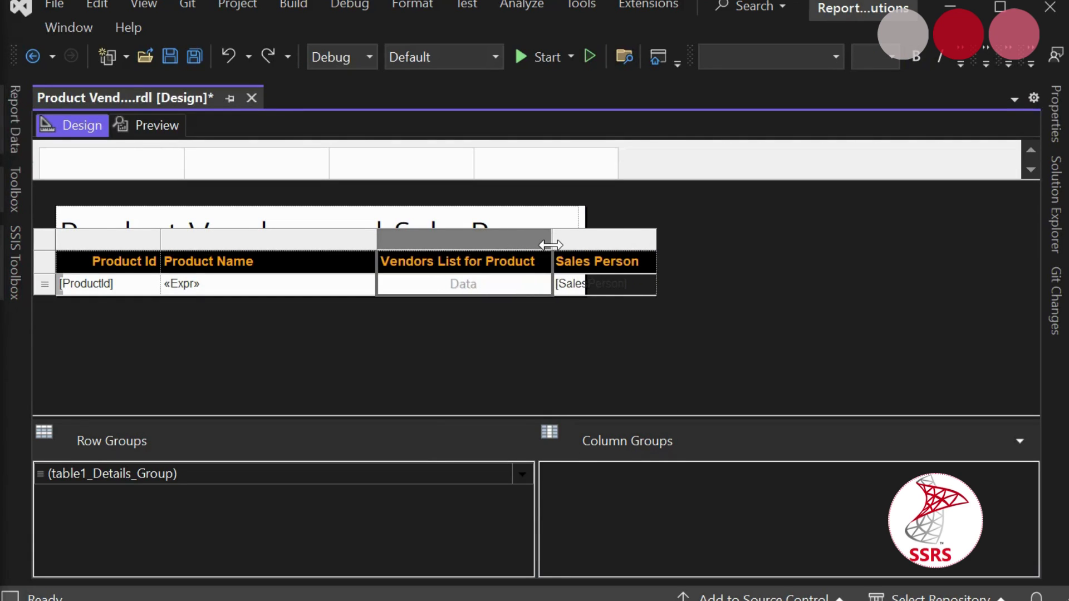
{"action": "left_click", "coordinate": [739, 309]}
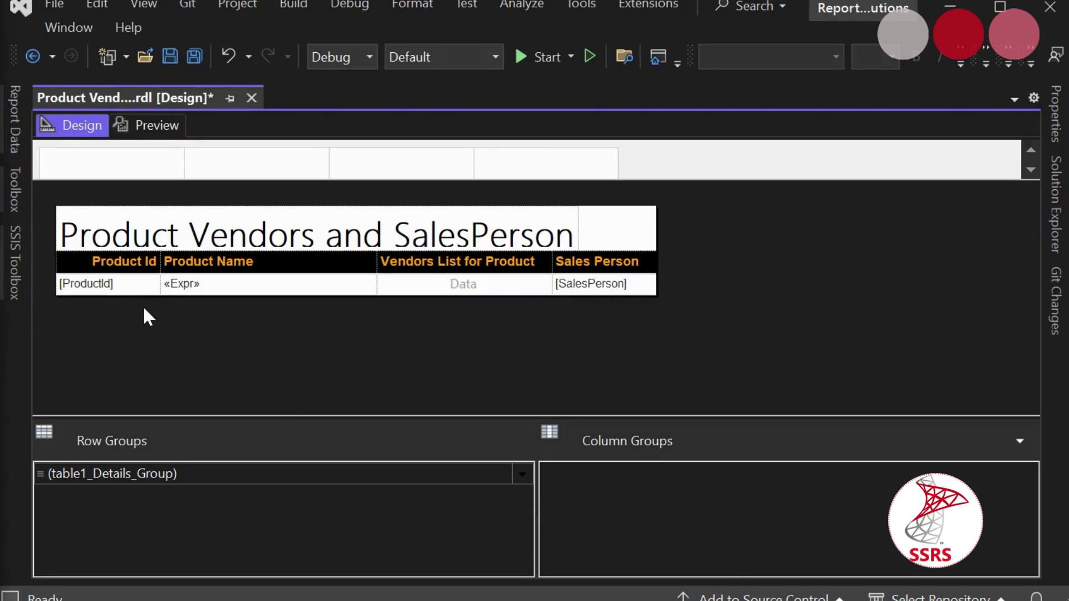
Add a new dataset named dsVendors, embedded in the report and using DataSource as its data source
{"action": "left_click", "coordinate": [14, 132]}
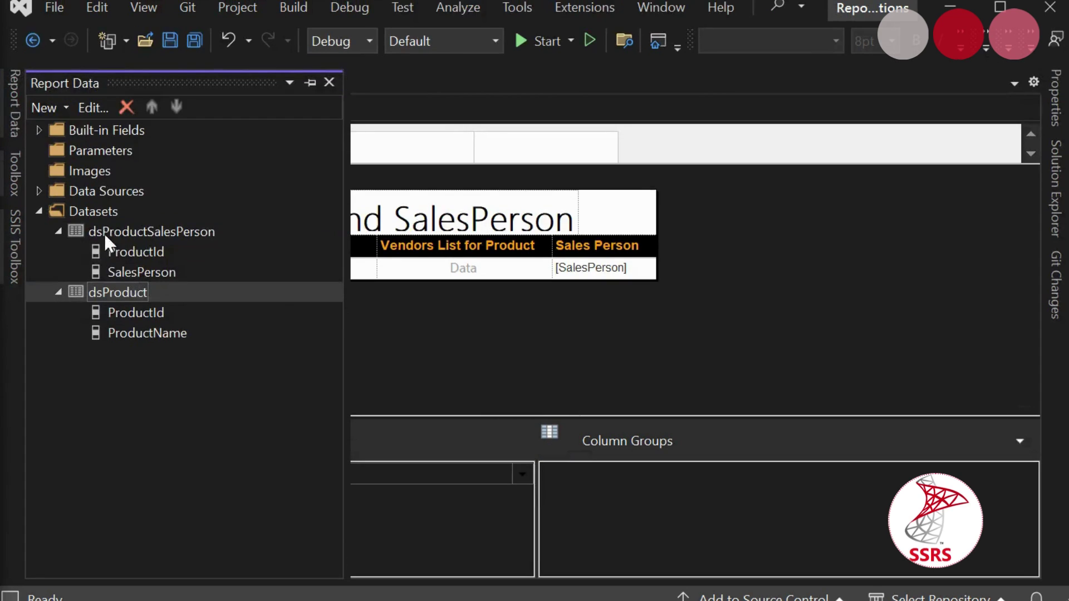
{"action": "right_click", "coordinate": [101, 215]}
{"action": "left_click", "coordinate": [159, 224]}
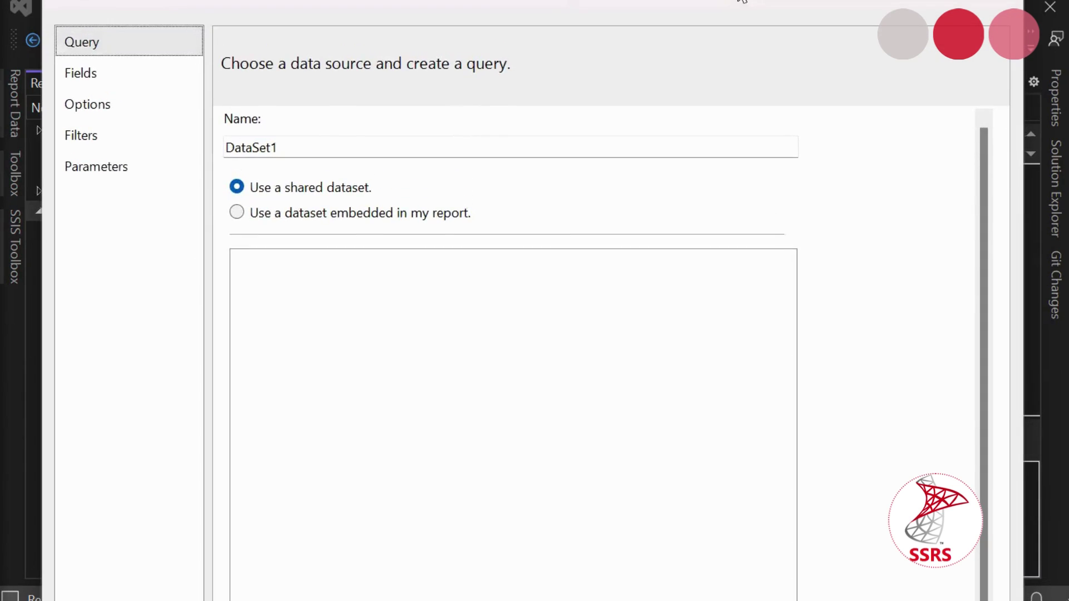
{"action": "left_click_drag", "start_coordinate": [311, 163], "coordinate": [185, 166]}
{"action": "type", "text": "dsVendors"}
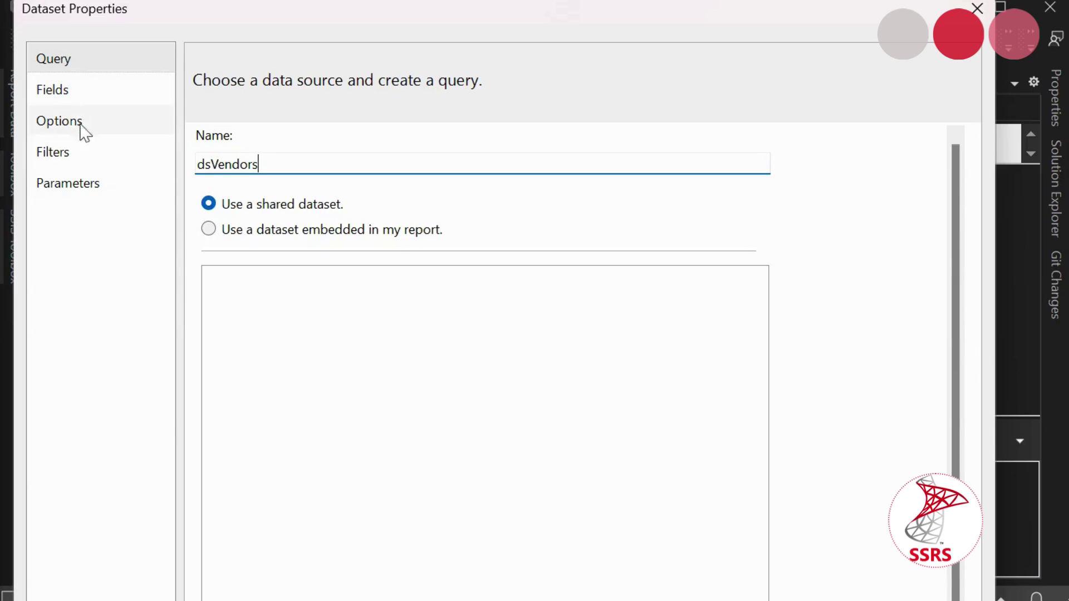
{"action": "left_click", "coordinate": [215, 230]}
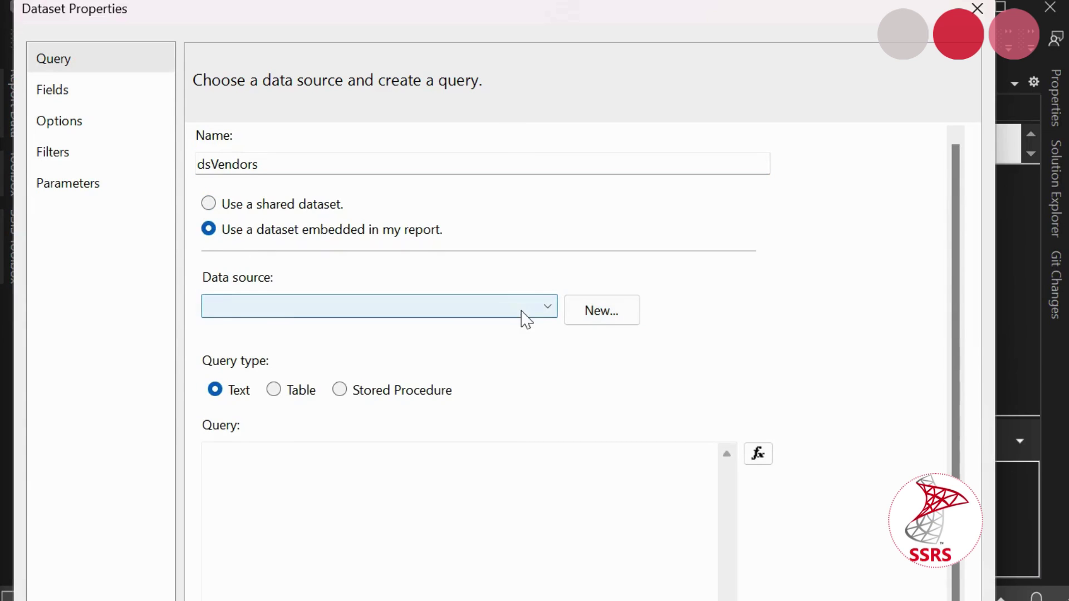
{"action": "left_click", "coordinate": [540, 315]}
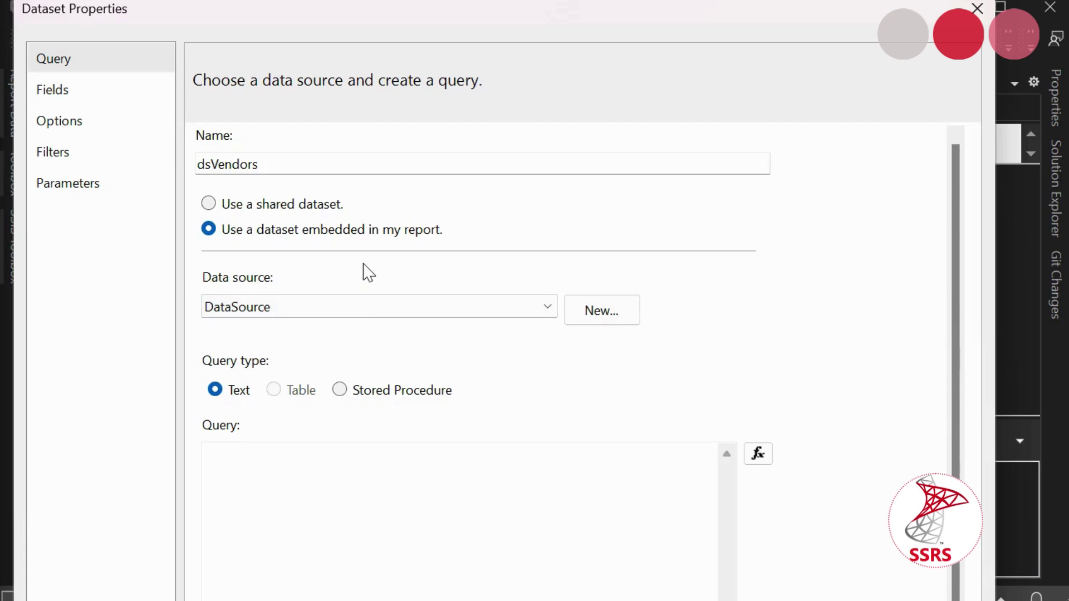
Open the Query Designer for dsVendors and add the tblProductVendors table to the query
{"action": "left_click_drag", "start_coordinate": [760, 22], "coordinate": [746, 0]}
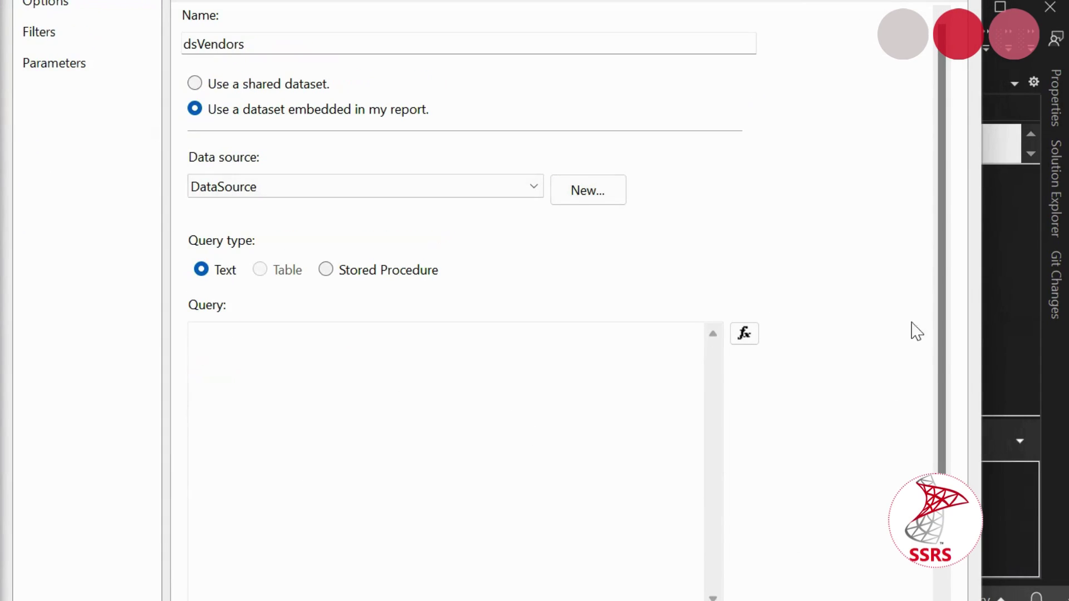
{"action": "scroll", "coordinate": [942, 368], "scroll_direction": "down", "scroll_amount": 3}
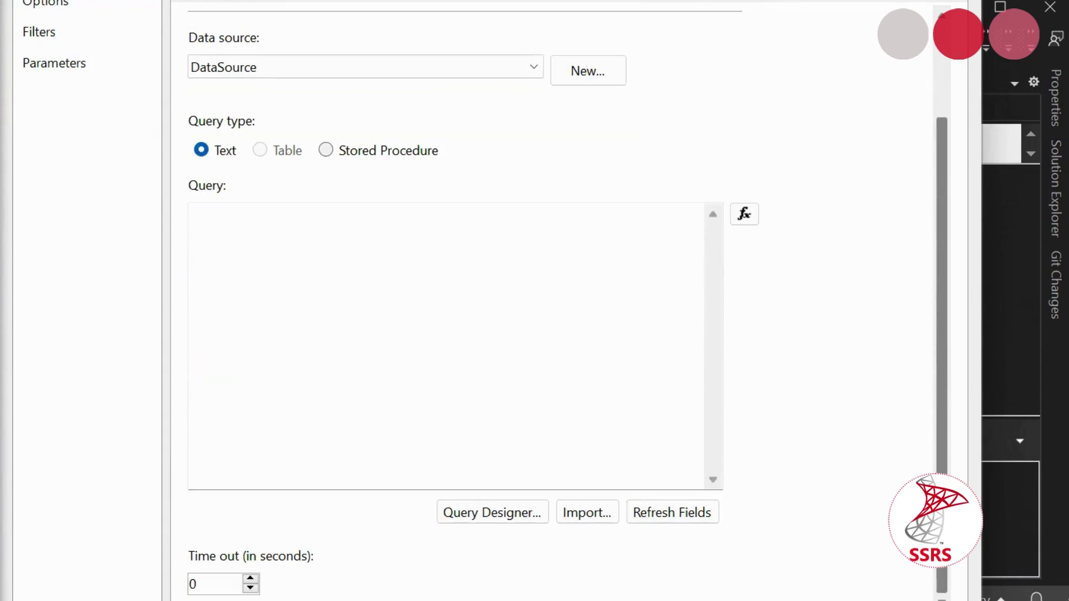
{"action": "left_click", "coordinate": [501, 518]}
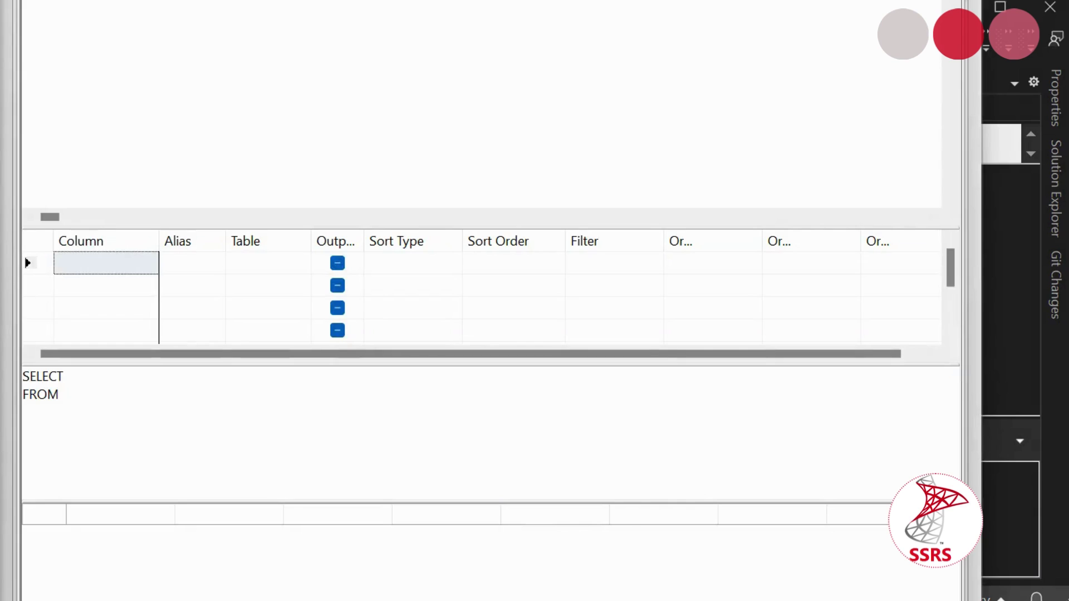
{"action": "right_click", "coordinate": [468, 20]}
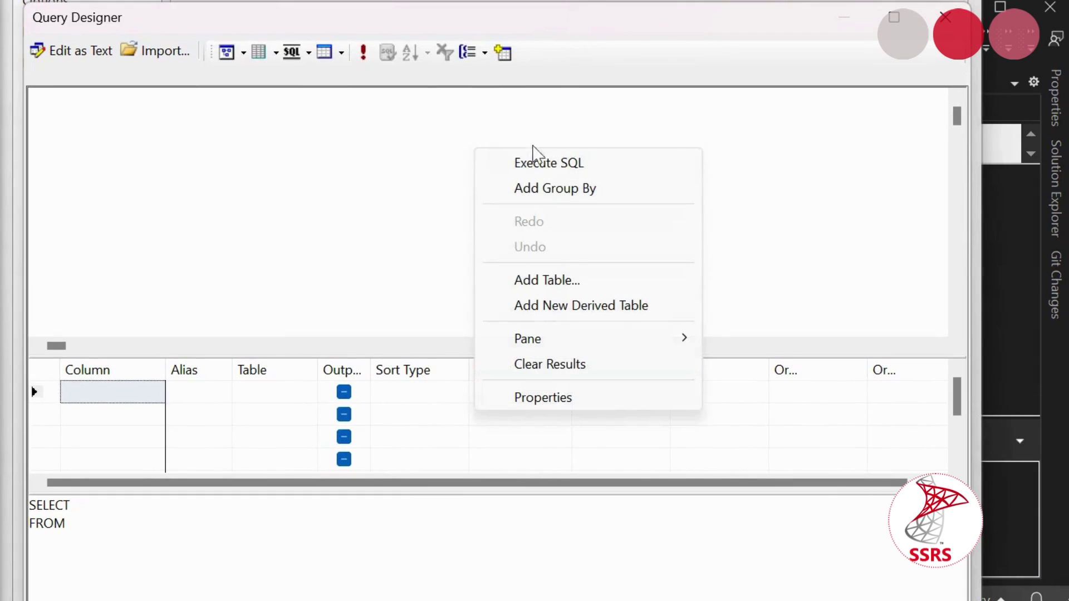
{"action": "left_click", "coordinate": [546, 280]}
{"action": "left_click_drag", "start_coordinate": [908, 283], "coordinate": [876, 406]}
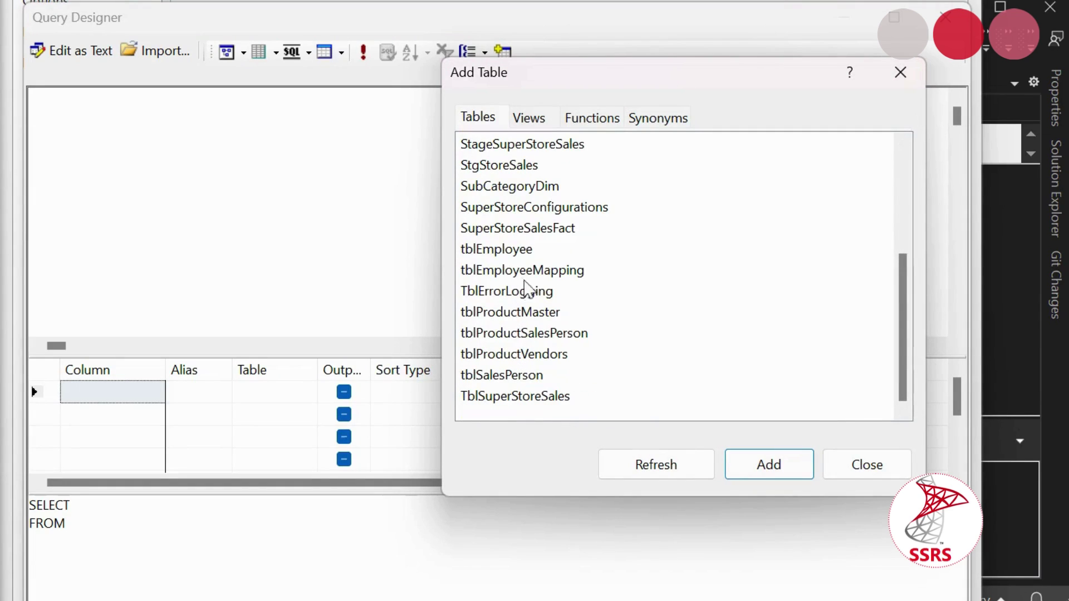
{"action": "left_click", "coordinate": [500, 356]}
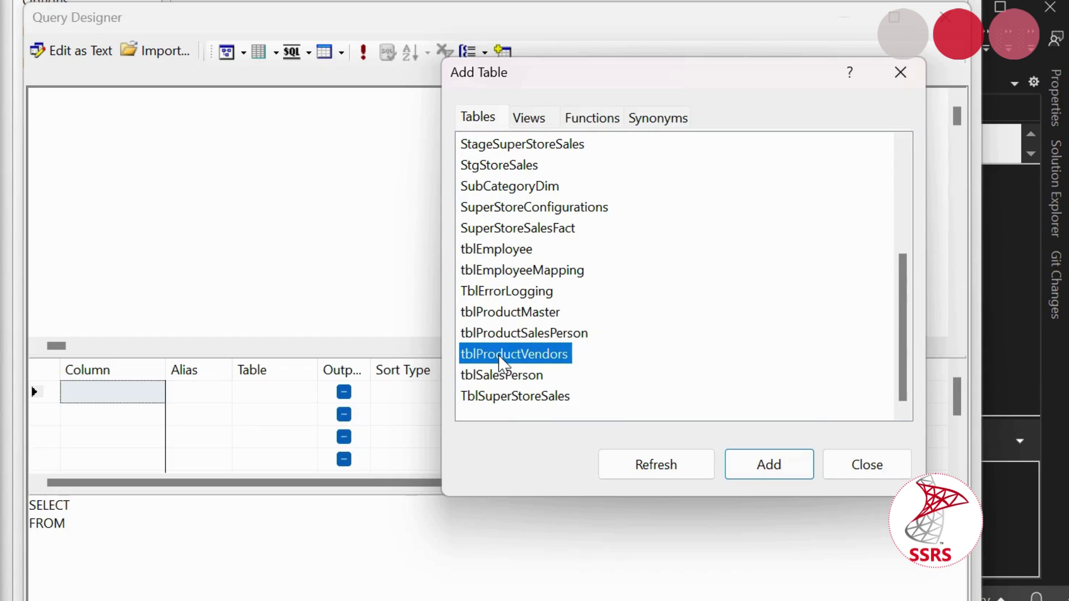
{"action": "left_click", "coordinate": [761, 466]}
{"action": "left_click", "coordinate": [863, 466]}
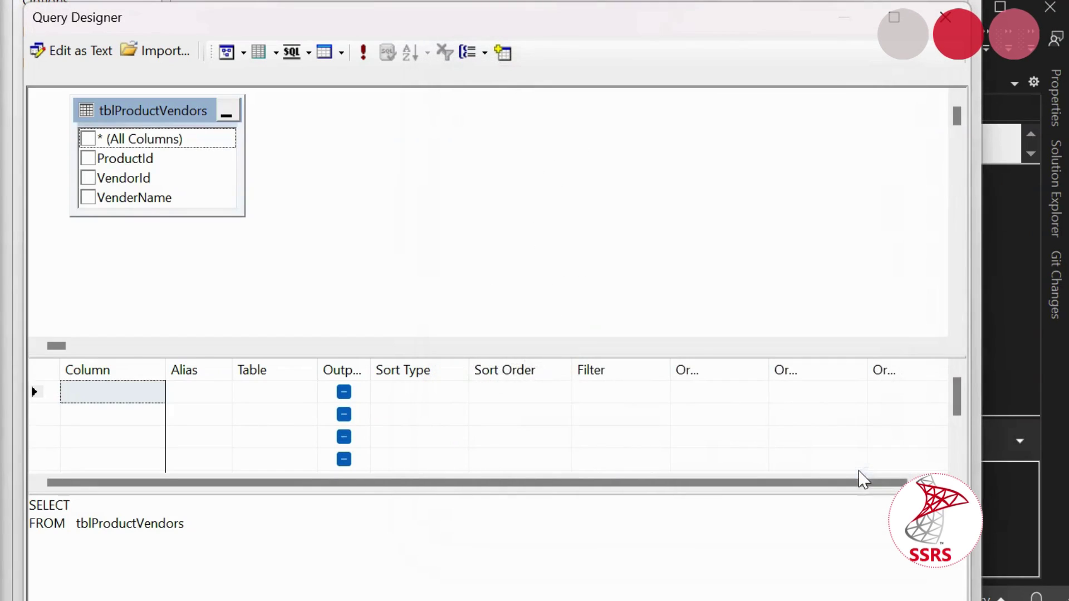
Output ProductId and VenderName from tblProductVendors, execute the query and save it as the dsVendors dataset
{"action": "left_click", "coordinate": [88, 158]}
{"action": "left_click", "coordinate": [88, 198]}
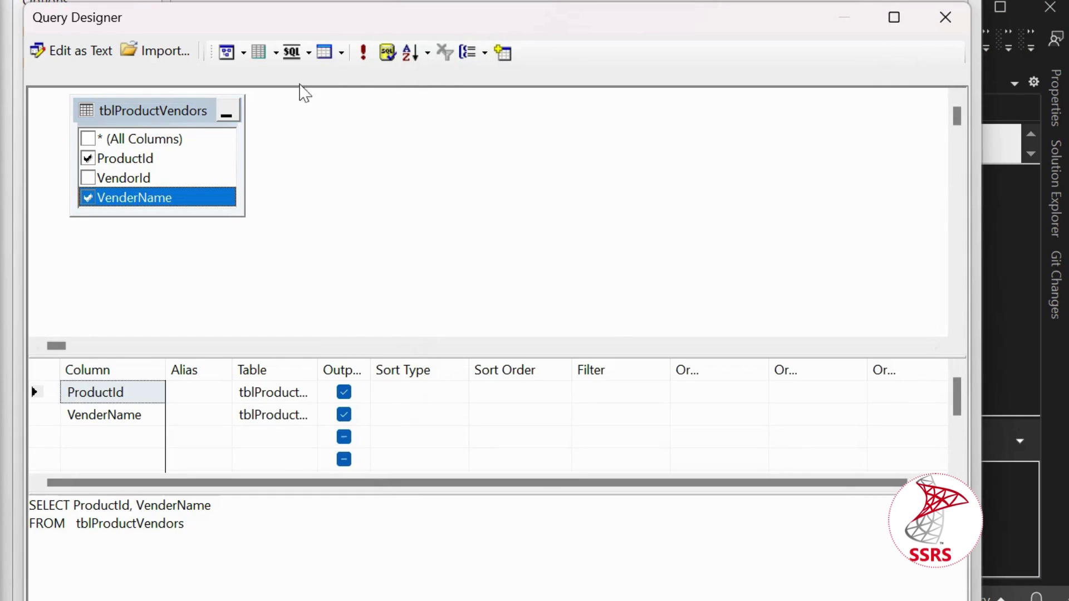
{"action": "left_click_drag", "start_coordinate": [389, 16], "coordinate": [329, 22]}
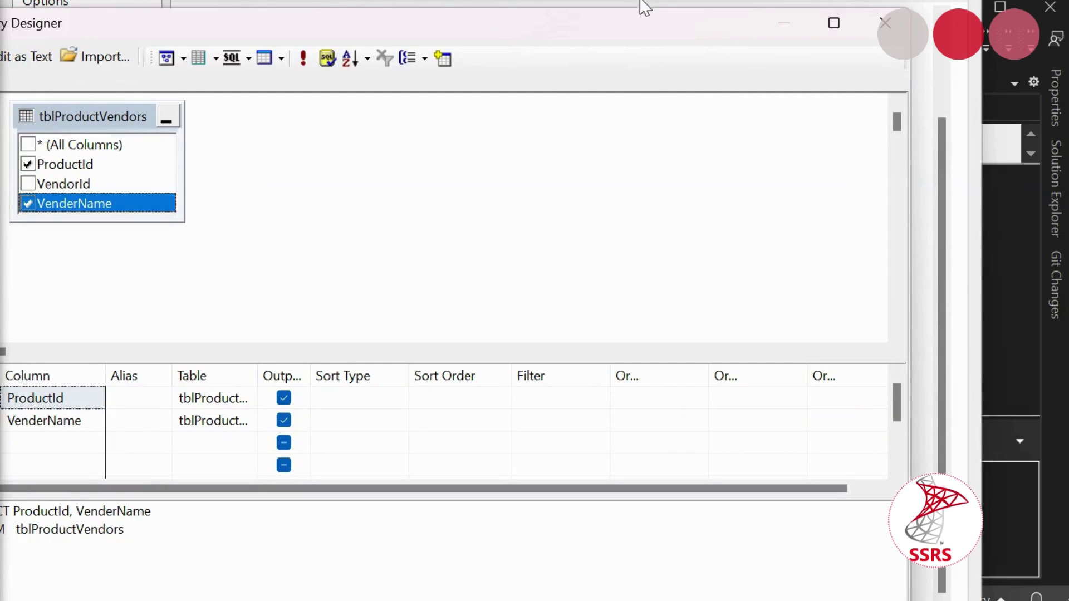
{"action": "left_click_drag", "start_coordinate": [641, 6], "coordinate": [640, 8]}
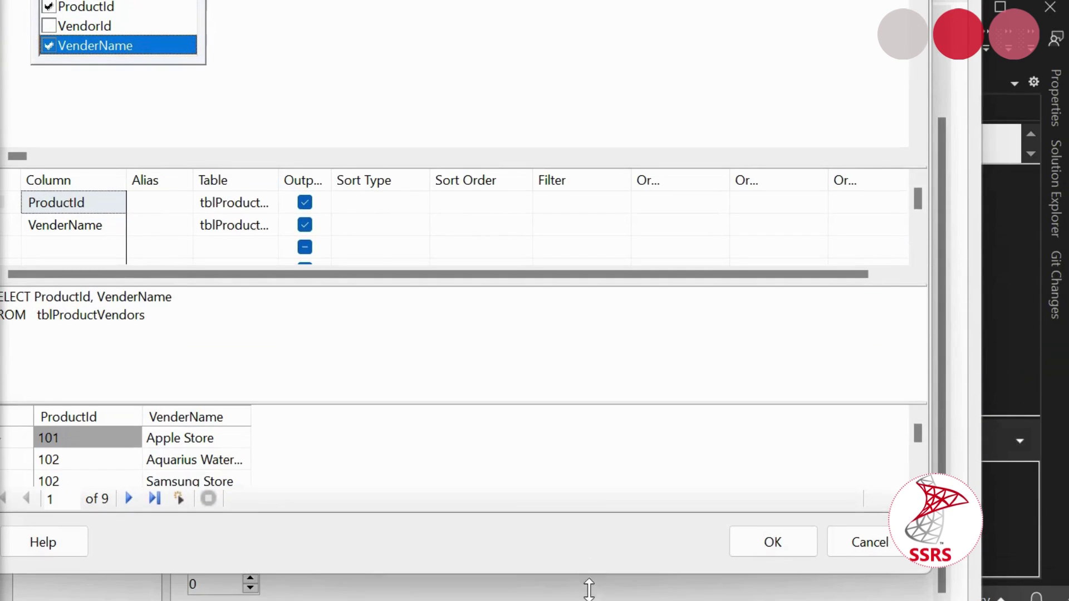
{"action": "left_click", "coordinate": [742, 598]}
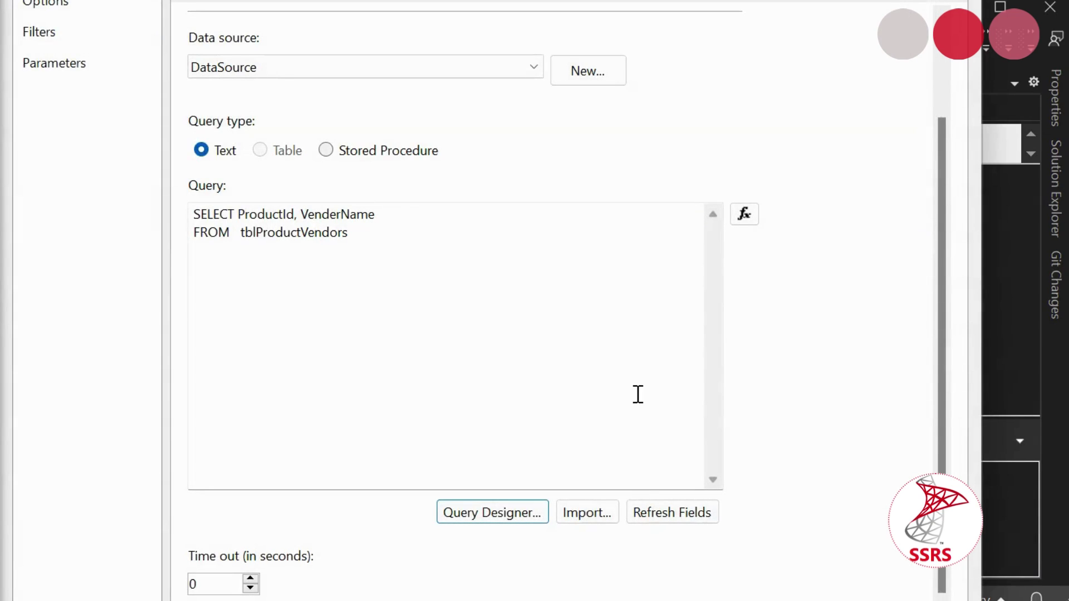
{"action": "key", "text": "Return"}
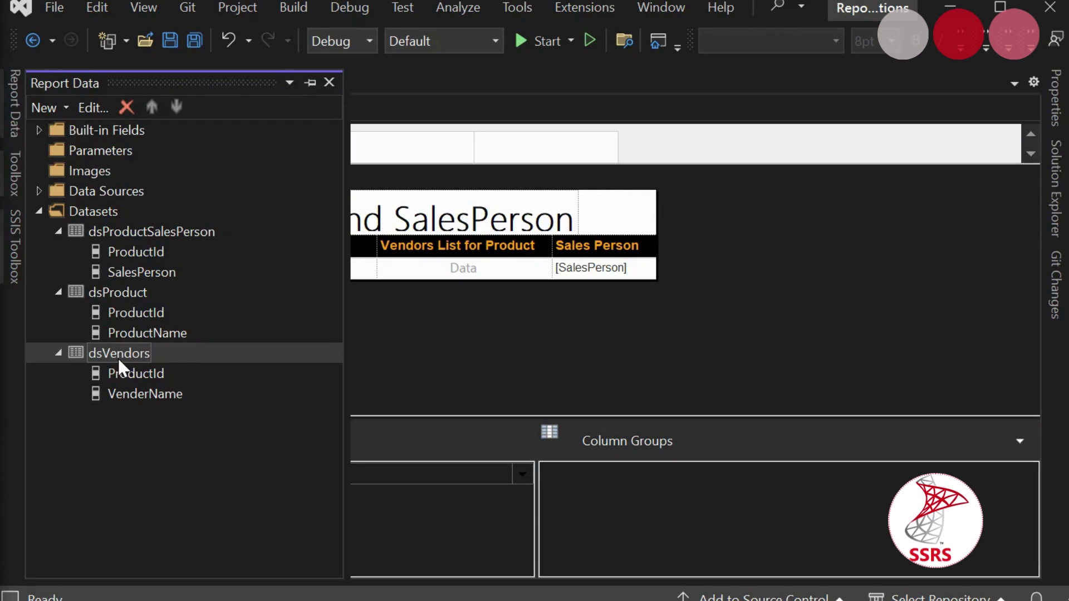
Start a LookupSet expression in the data cell under Vendors List for Product, with Fields!ProductId.Value from dsProductSalesPerson as its first argument
{"action": "right_click", "coordinate": [452, 267]}
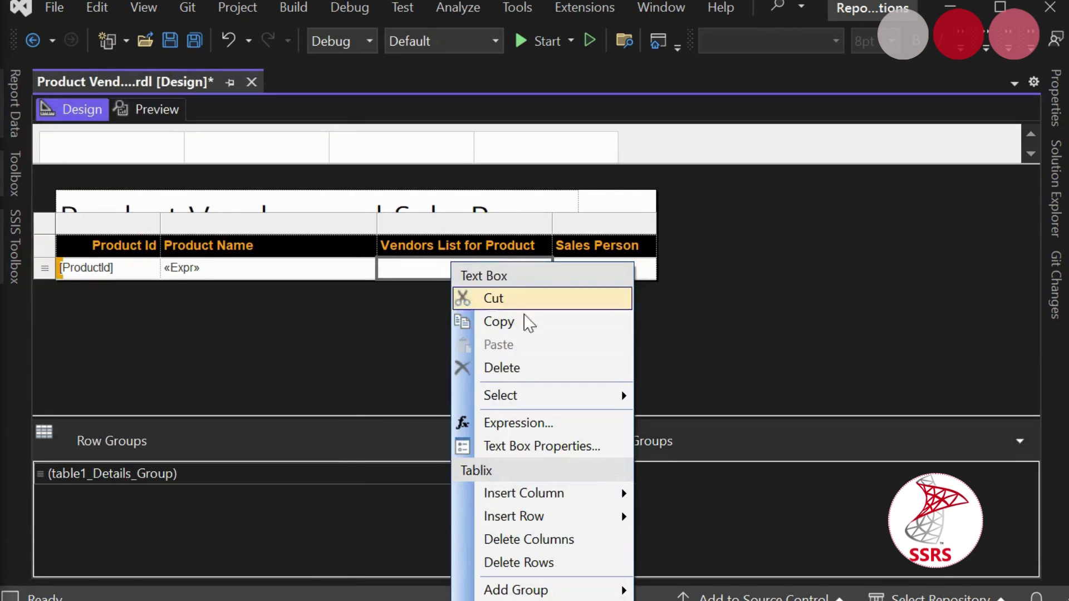
{"action": "left_click", "coordinate": [521, 424]}
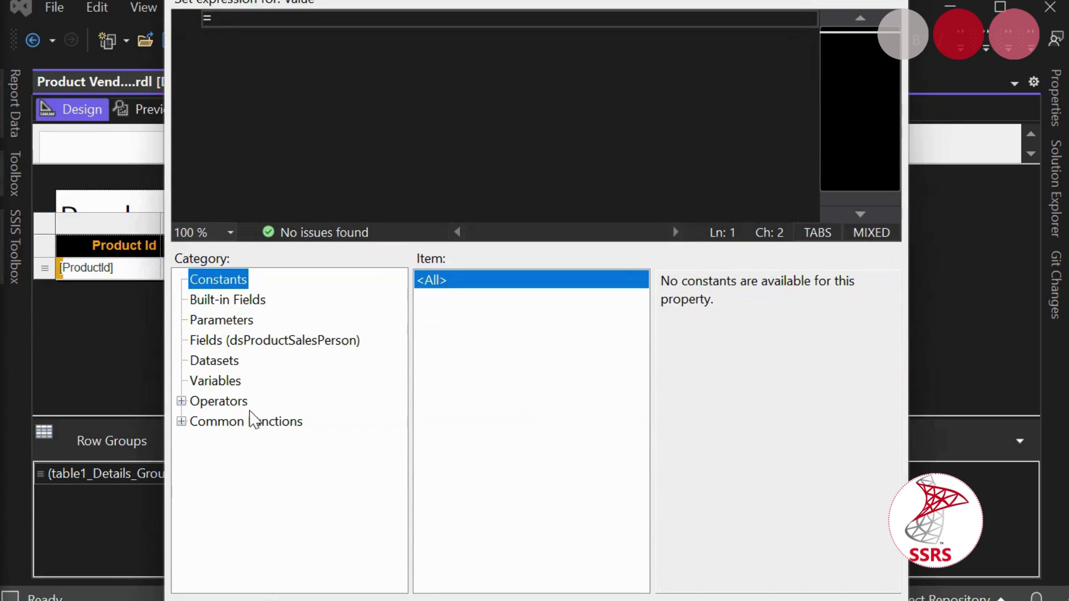
{"action": "left_click", "coordinate": [182, 422]}
{"action": "left_click", "coordinate": [256, 565]}
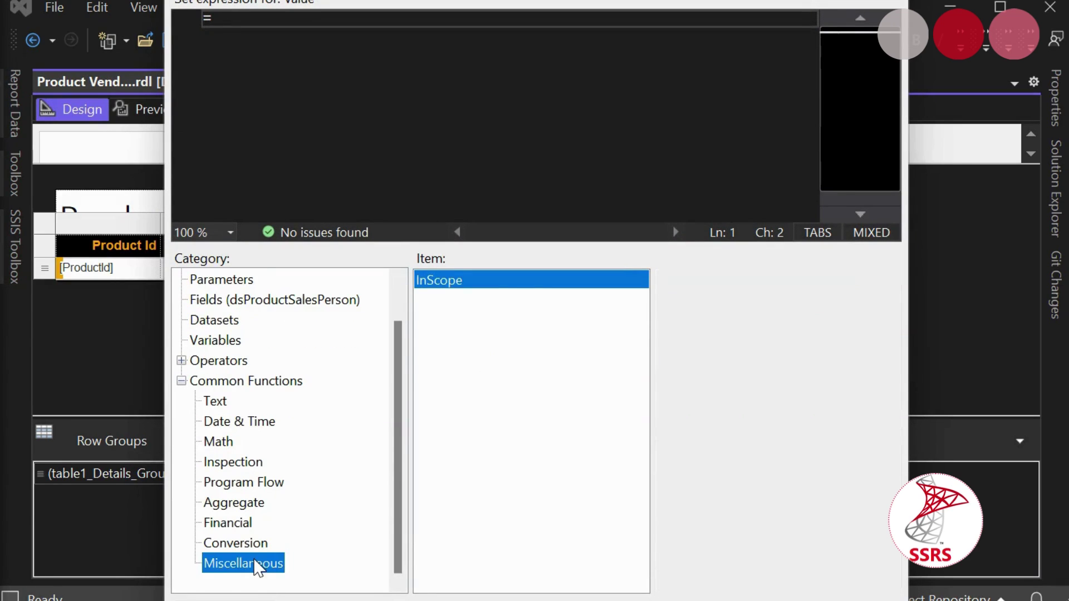
{"action": "left_click", "coordinate": [450, 337]}
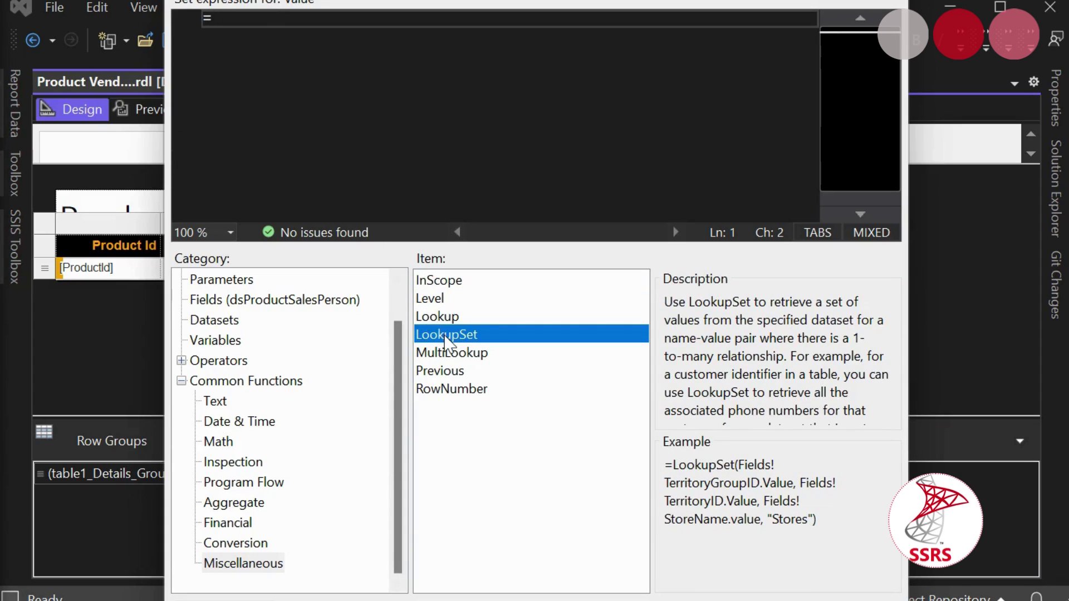
{"action": "double_click", "coordinate": [447, 336]}
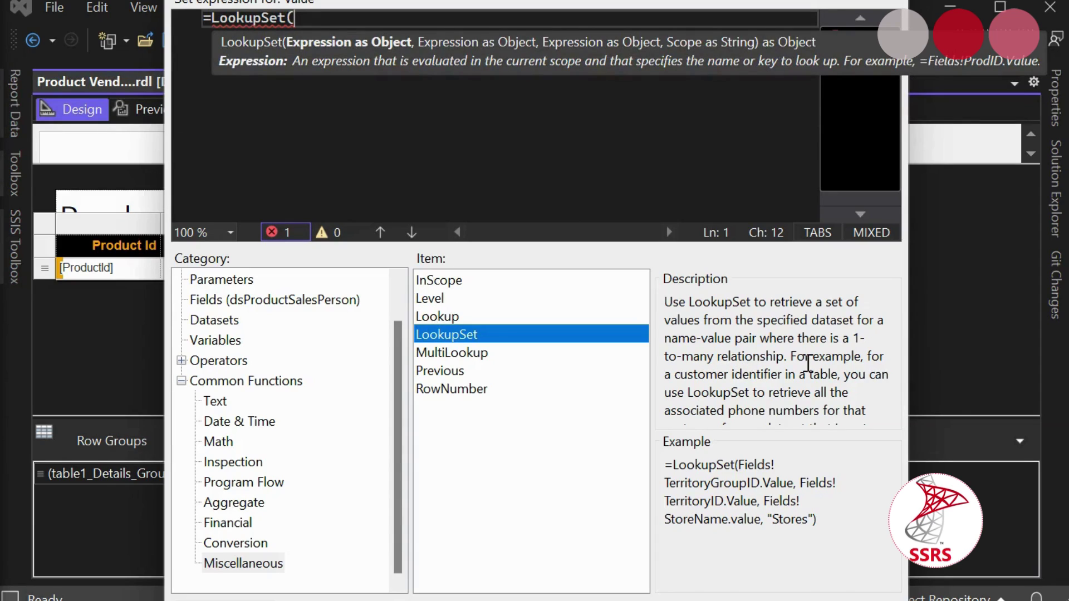
{"action": "left_click", "coordinate": [229, 301]}
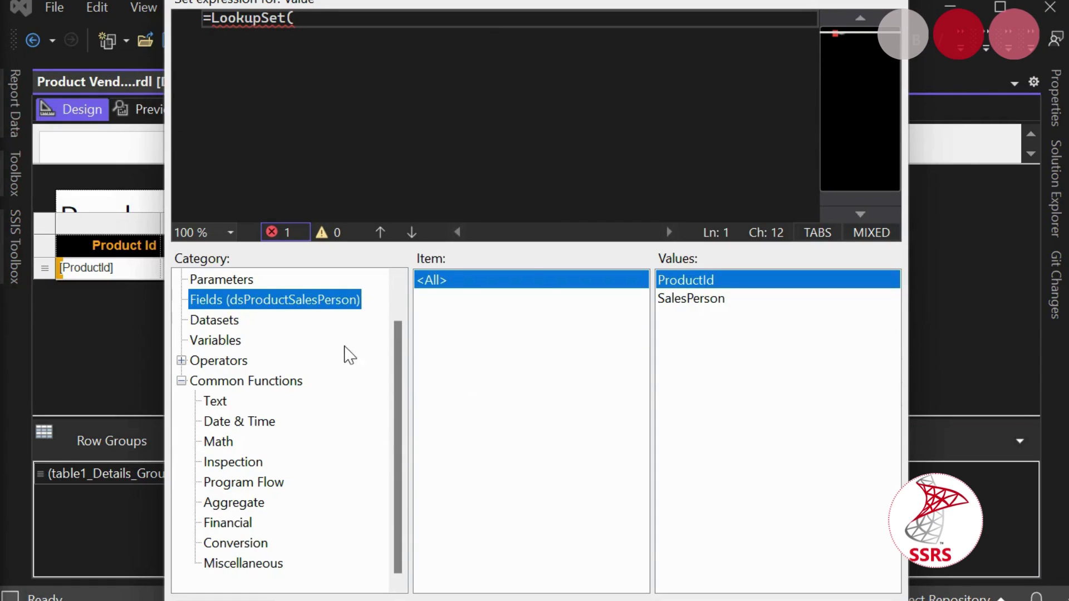
{"action": "double_click", "coordinate": [685, 281]}
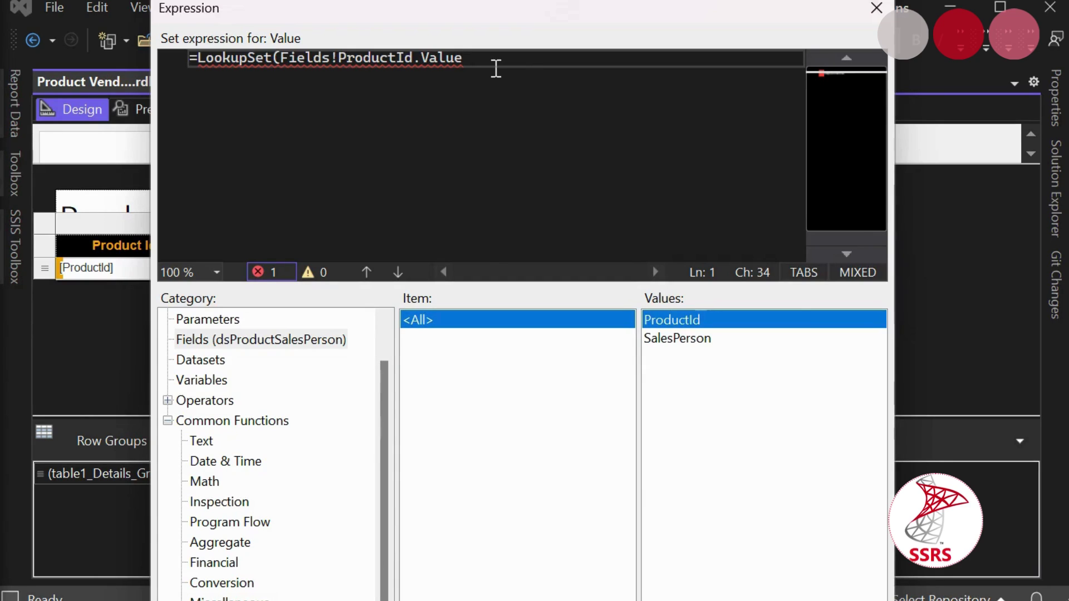
{"action": "type", "text": ","}
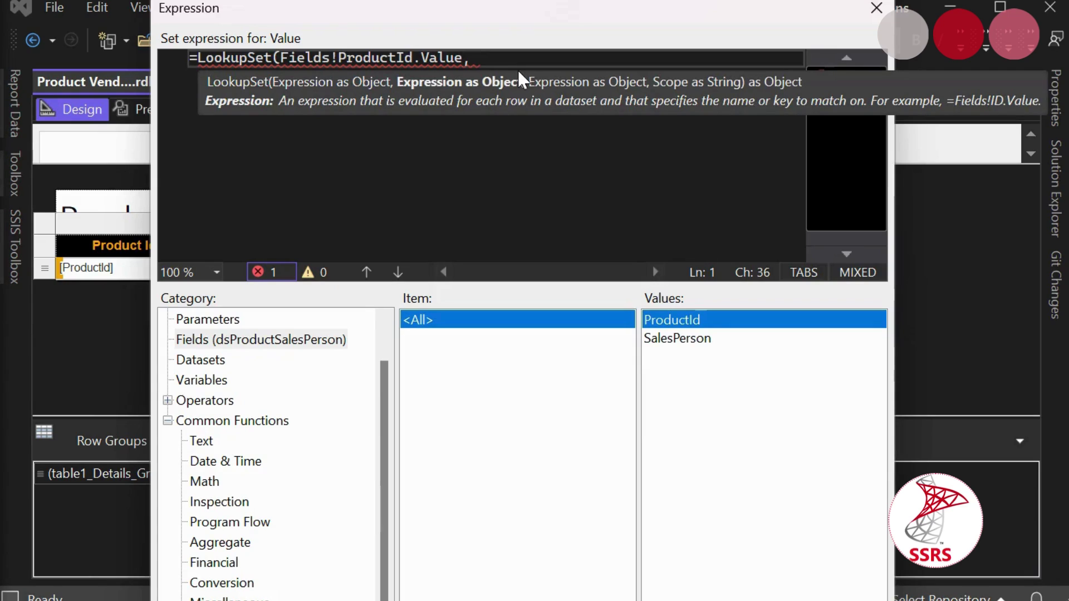
Add ProductId from dsVendors as the second LookupSet argument, stripping its Sum wrapper and dataset scope to leave Fields!ProductId.Value
{"action": "left_click", "coordinate": [198, 361]}
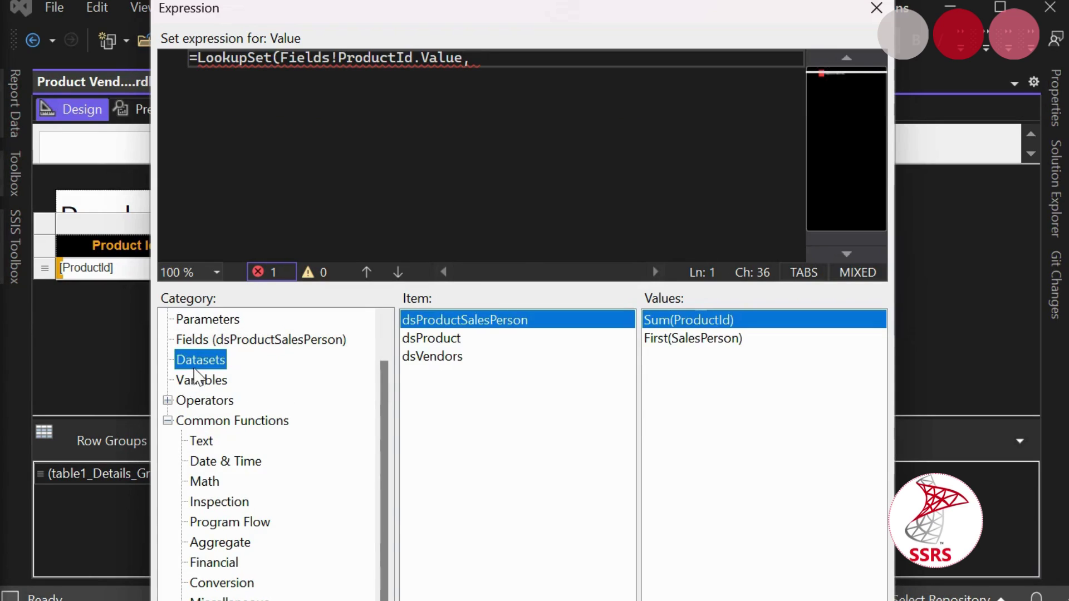
{"action": "left_click", "coordinate": [437, 358]}
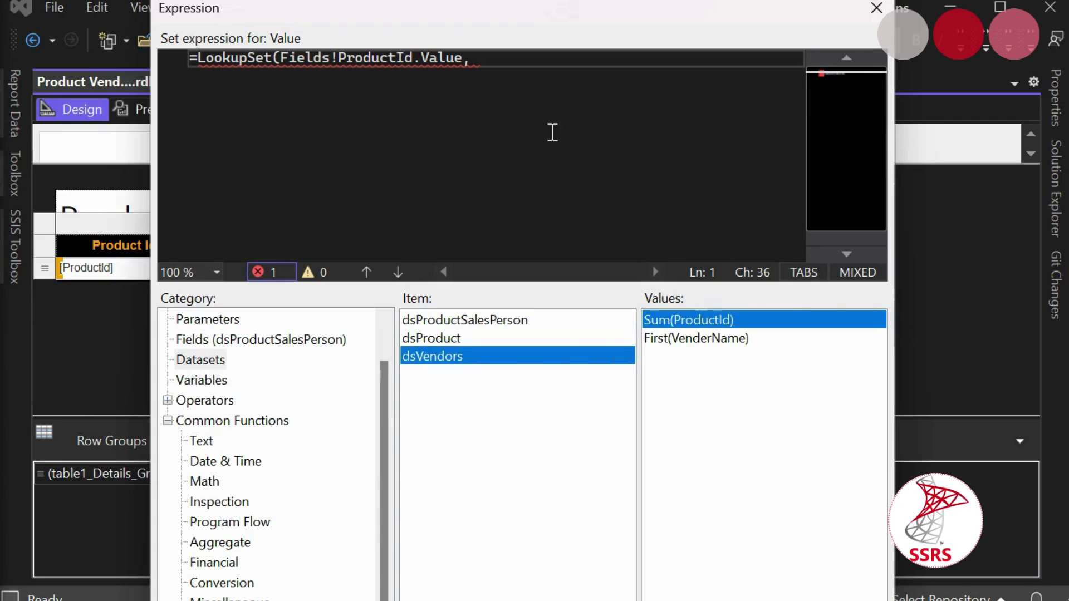
{"action": "left_click", "coordinate": [534, 64]}
{"action": "double_click", "coordinate": [675, 326]}
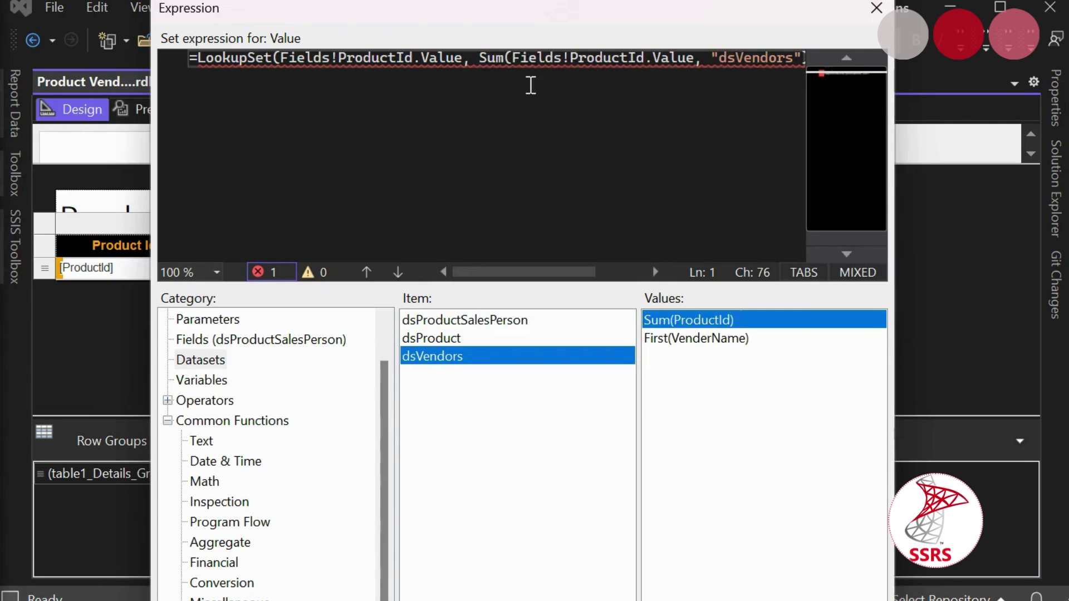
{"action": "left_click_drag", "start_coordinate": [509, 57], "coordinate": [470, 59]}
{"action": "key", "text": "BackSpace"}
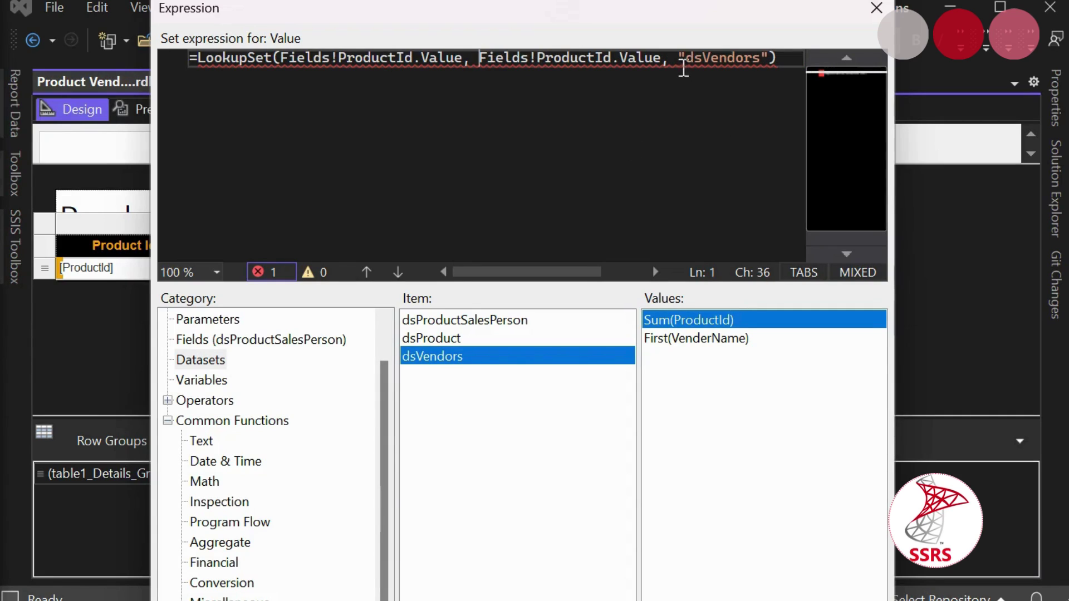
{"action": "left_click_drag", "start_coordinate": [662, 58], "coordinate": [777, 57]}
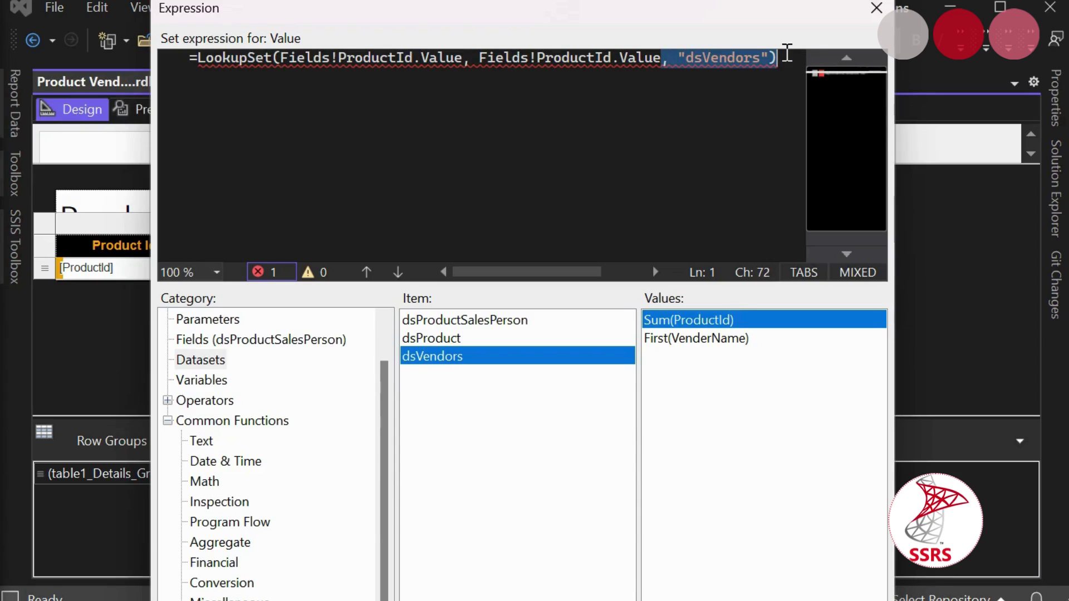
{"action": "key", "text": "Return"}
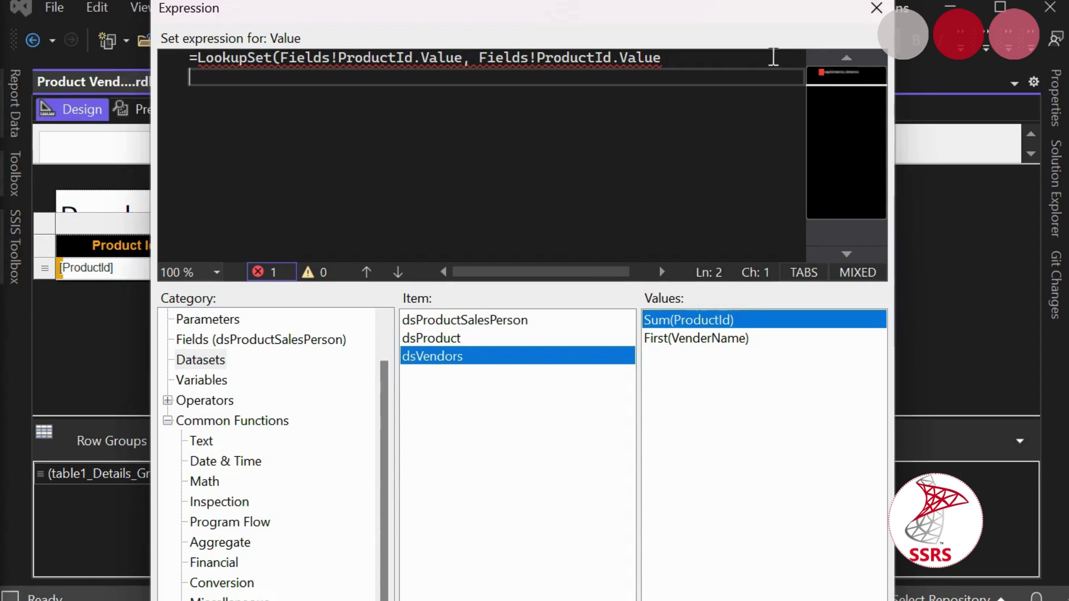
{"action": "key", "text": "BackSpace"}
{"action": "type", "text": ","}
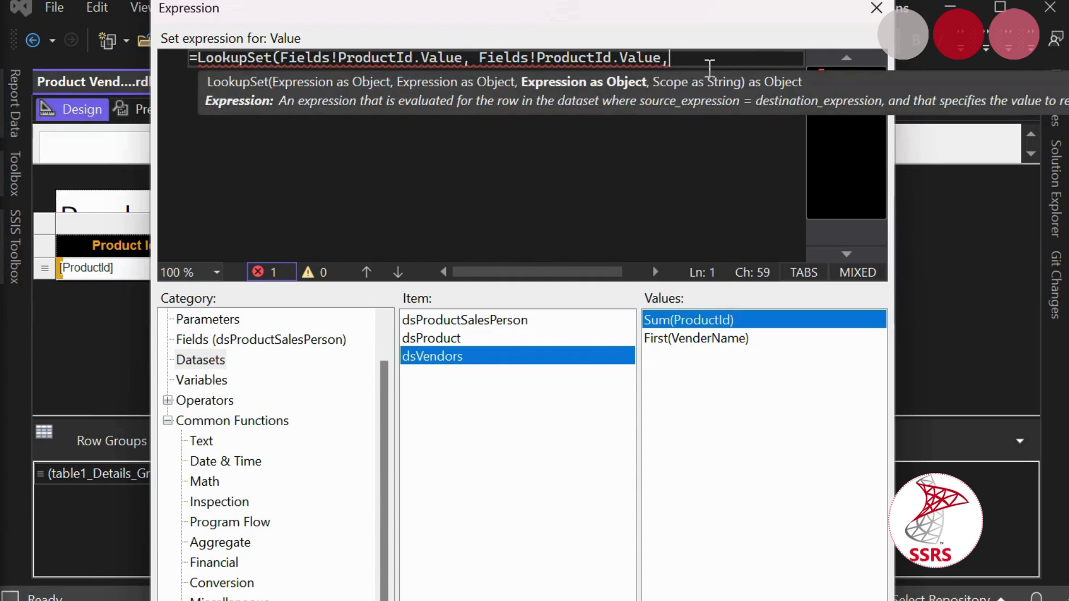
Complete LookupSet on a second line with Fields!VenderName.Value and the "dsVendors" scope, removing the First wrapper
{"action": "key", "text": "Return"}
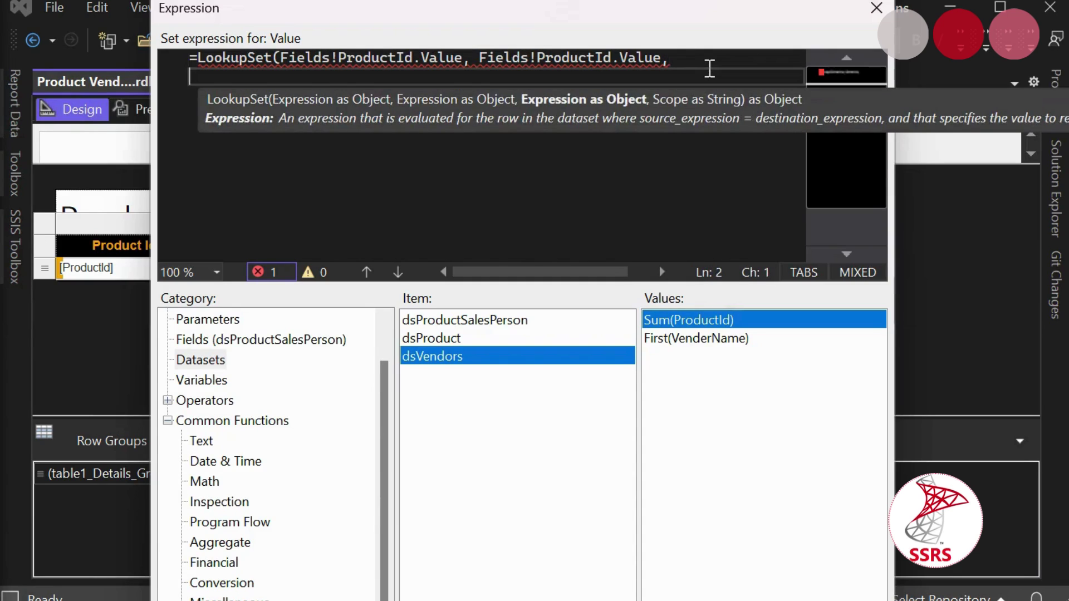
{"action": "left_click", "coordinate": [692, 342]}
{"action": "double_click", "coordinate": [689, 345]}
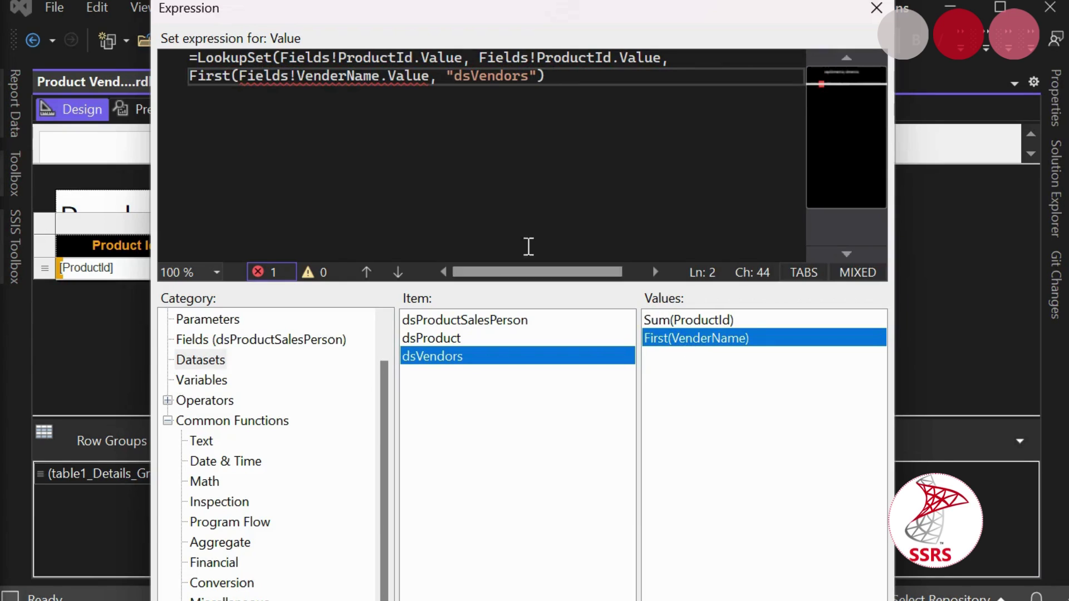
{"action": "left_click", "coordinate": [242, 78]}
{"action": "left_click_drag", "start_coordinate": [242, 78], "coordinate": [189, 78]}
{"action": "key", "text": "BackSpace"}
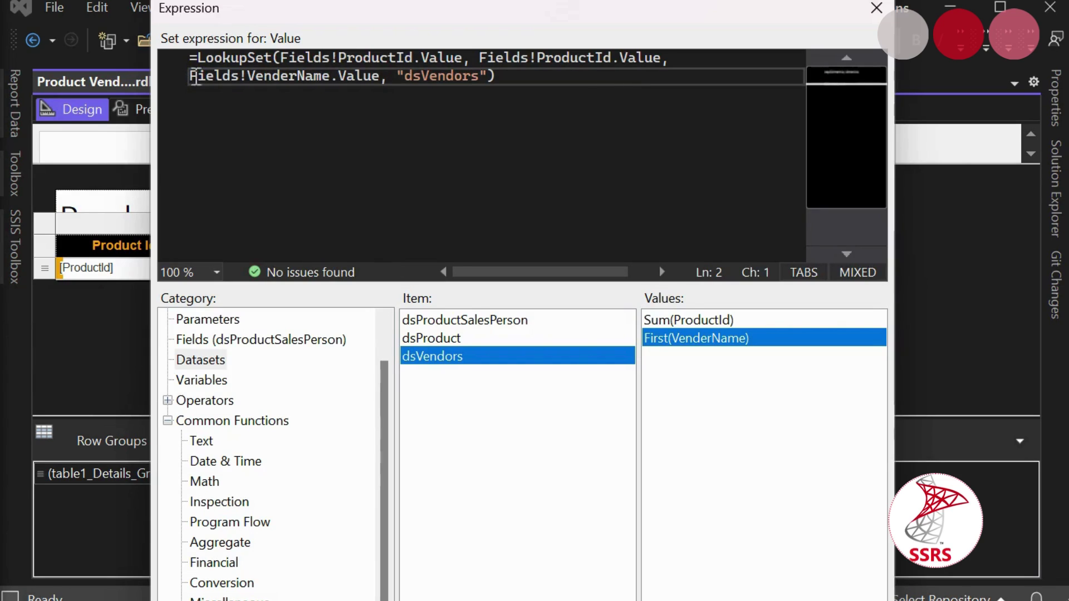
{"action": "left_click", "coordinate": [555, 73]}
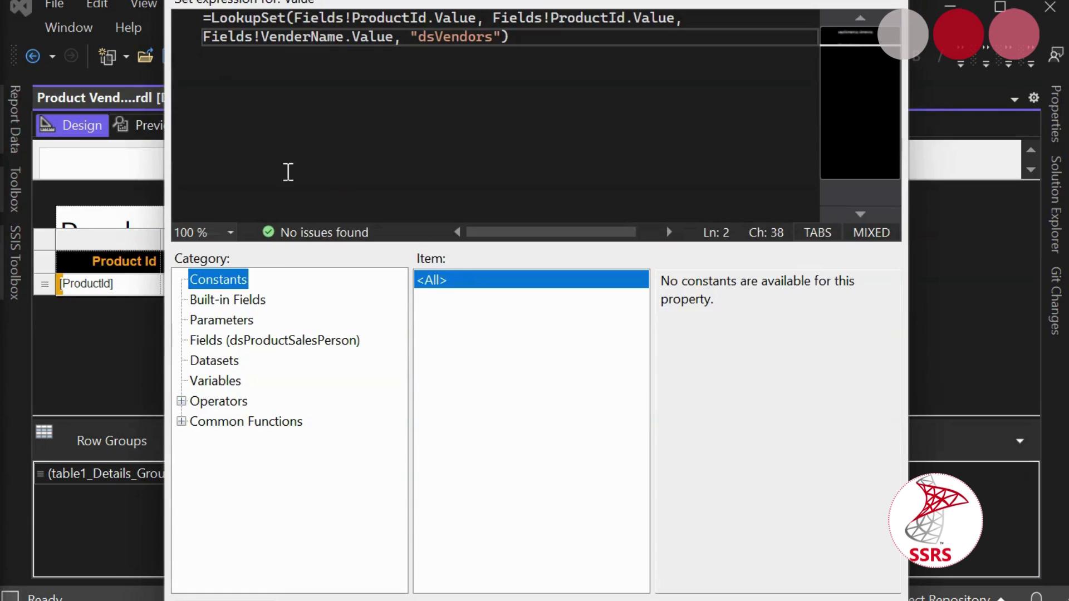
Insert the Join text function directly before LookupSet in the vendors expression
{"action": "left_click", "coordinate": [181, 421]}
{"action": "left_click", "coordinate": [217, 403]}
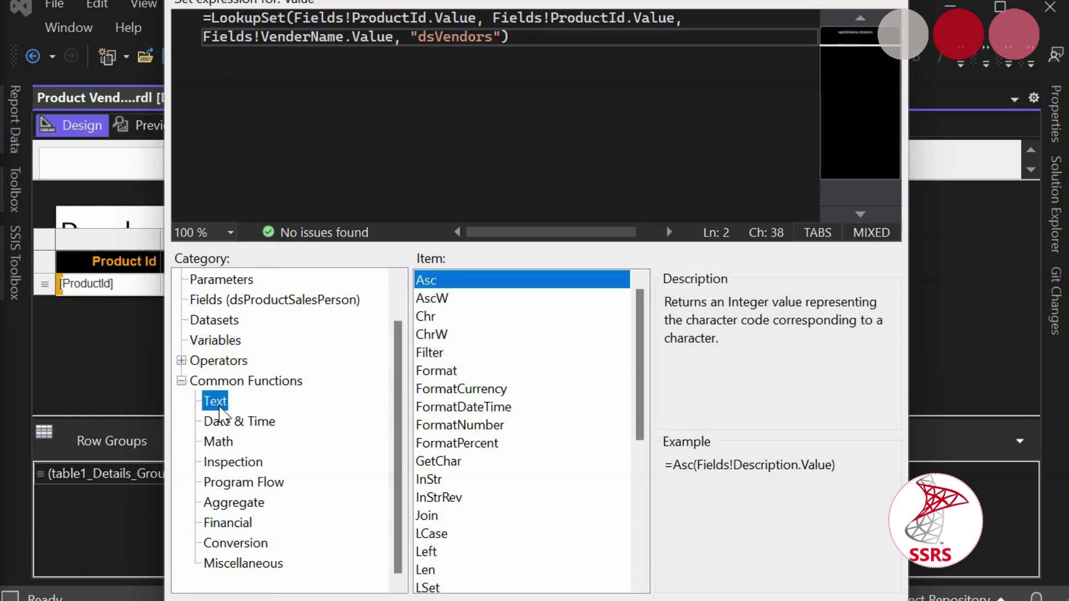
{"action": "left_click", "coordinate": [427, 517]}
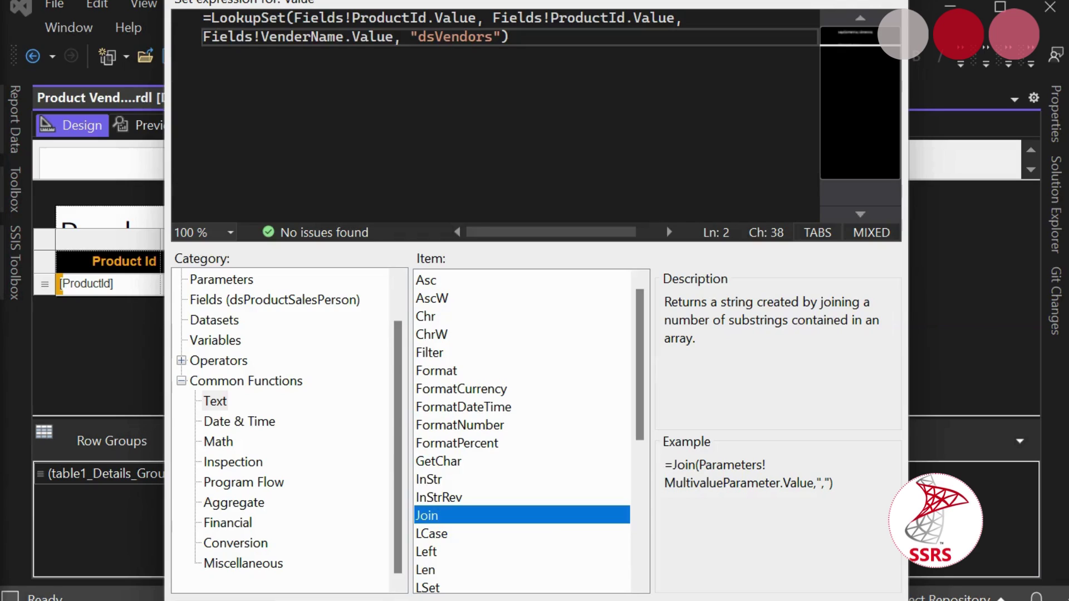
{"action": "left_click", "coordinate": [211, 17]}
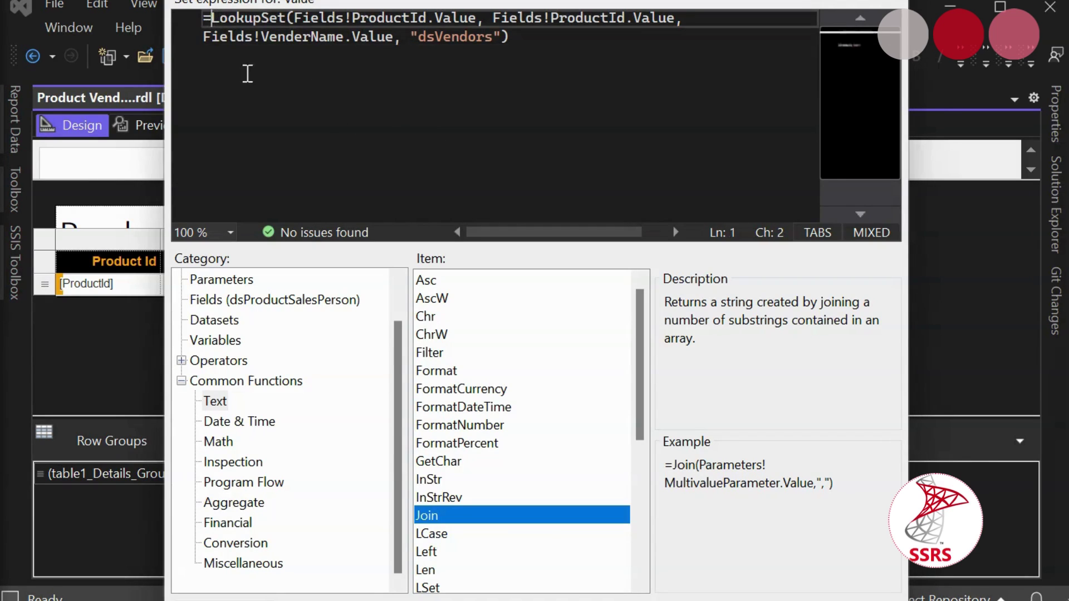
{"action": "double_click", "coordinate": [434, 516]}
Finish the Join function with vbCrLf as its delimiter, apply the expression and preview the report
{"action": "left_click", "coordinate": [526, 37]}
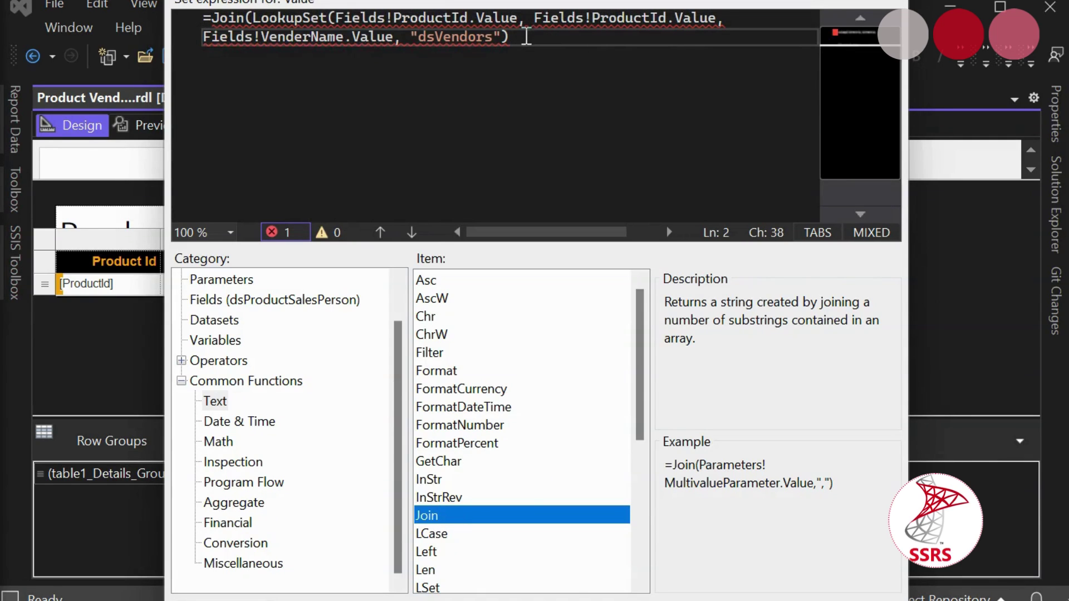
{"action": "type", "text": ","}
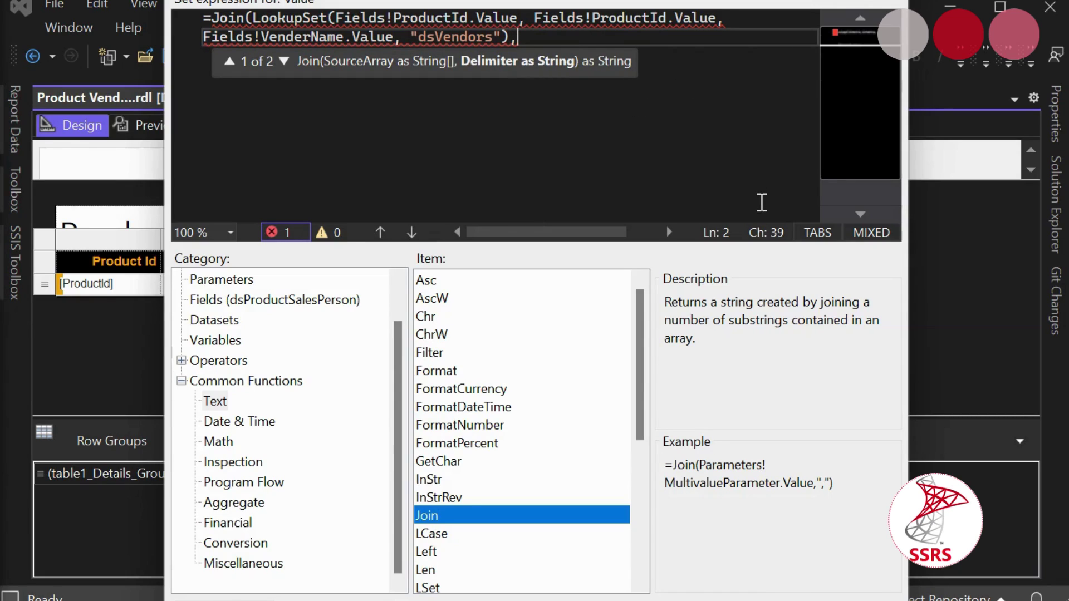
{"action": "type", "text": "v"}
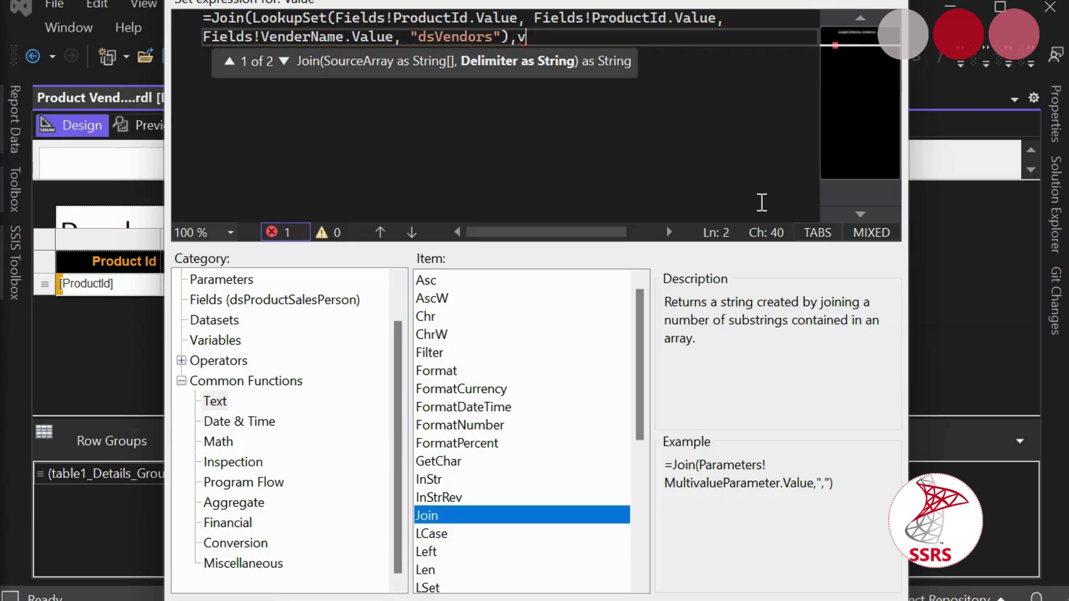
{"action": "type", "text": "b"}
{"action": "type", "text": "CrLf"}
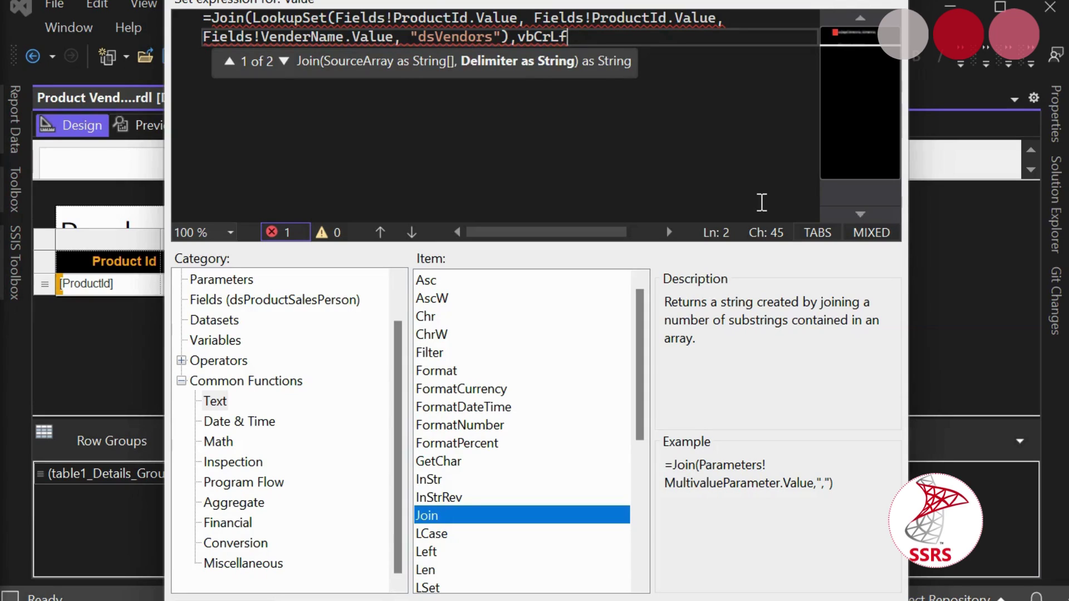
{"action": "type", "text": ")"}
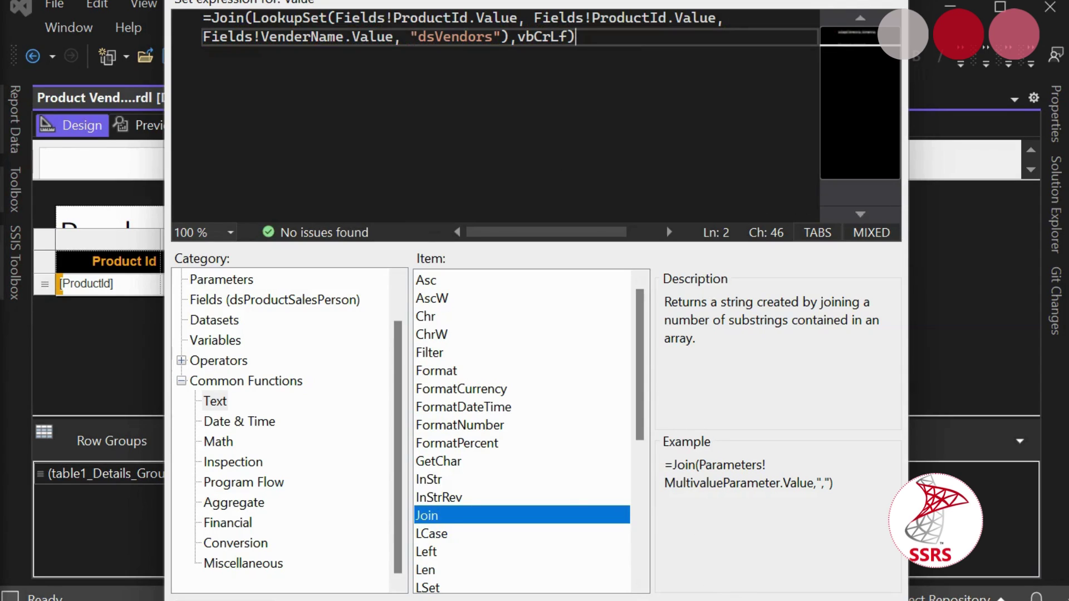
{"action": "left_click", "coordinate": [801, 598]}
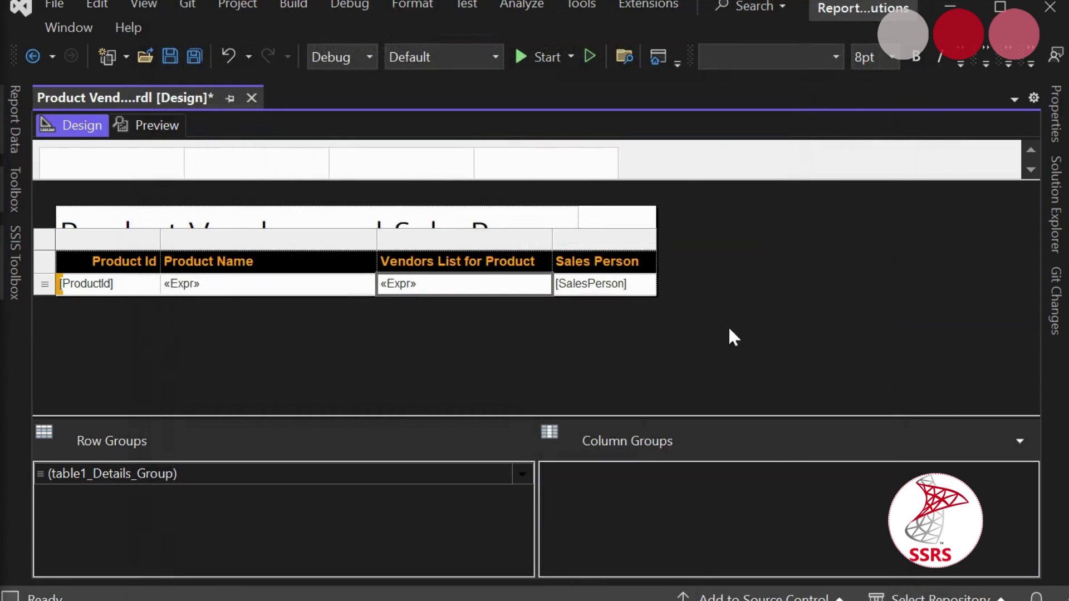
{"action": "left_click", "coordinate": [142, 125]}
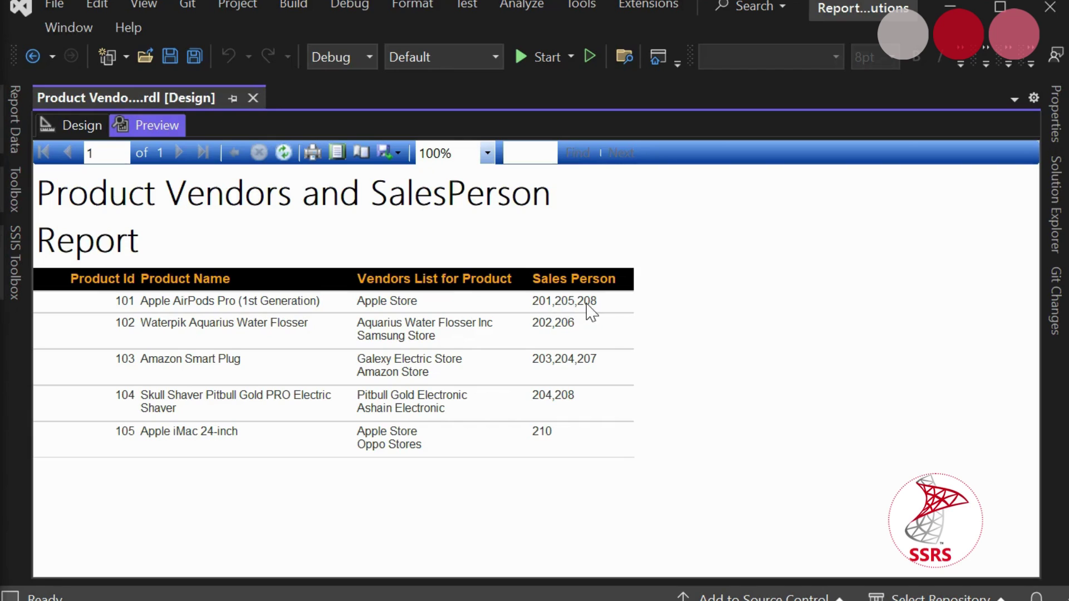
Return to the report design, insert a column after Sales Person and widen the report body beyond the table
{"action": "left_click", "coordinate": [87, 132]}
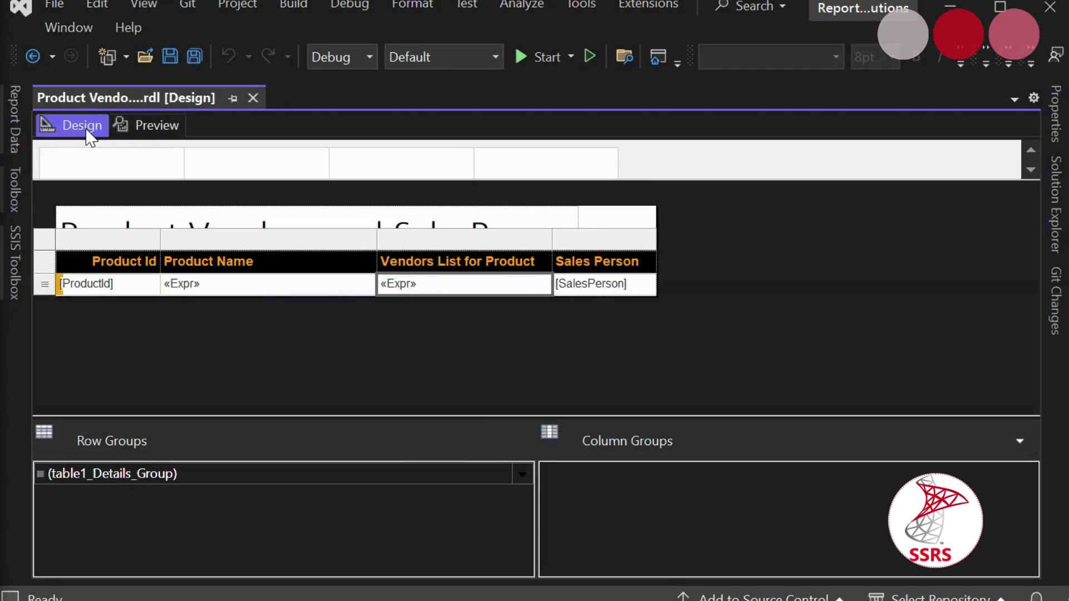
{"action": "right_click", "coordinate": [606, 240]}
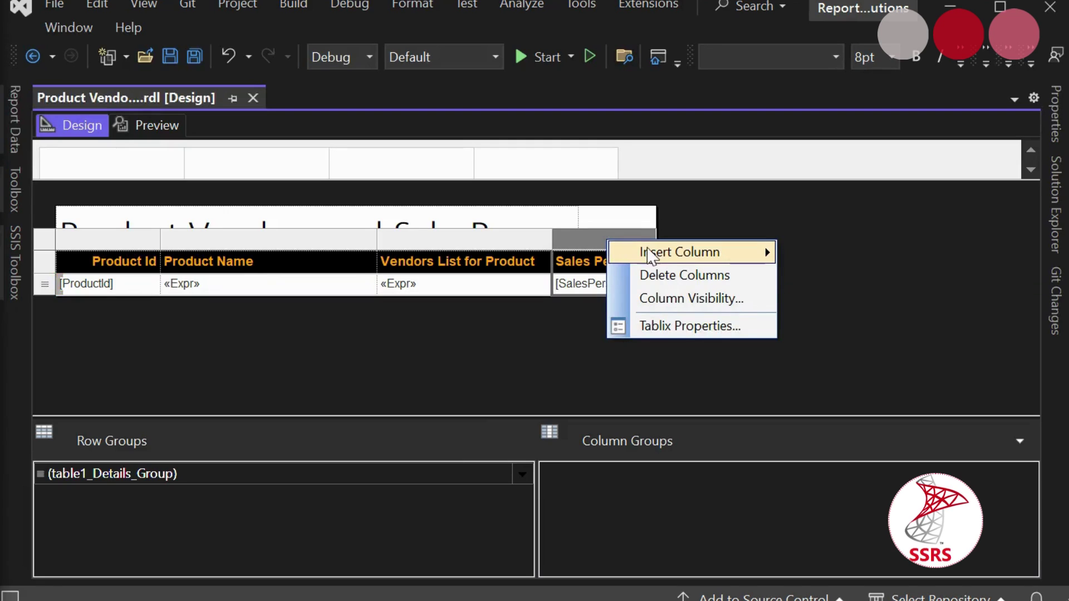
{"action": "mouse_move", "coordinate": [650, 254]}
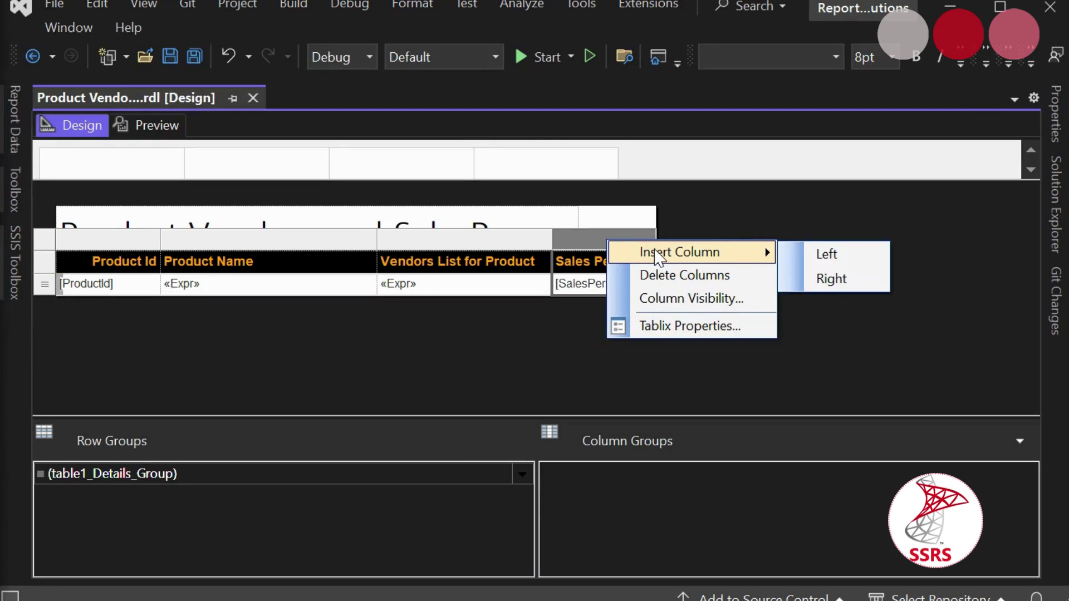
{"action": "left_click", "coordinate": [841, 279]}
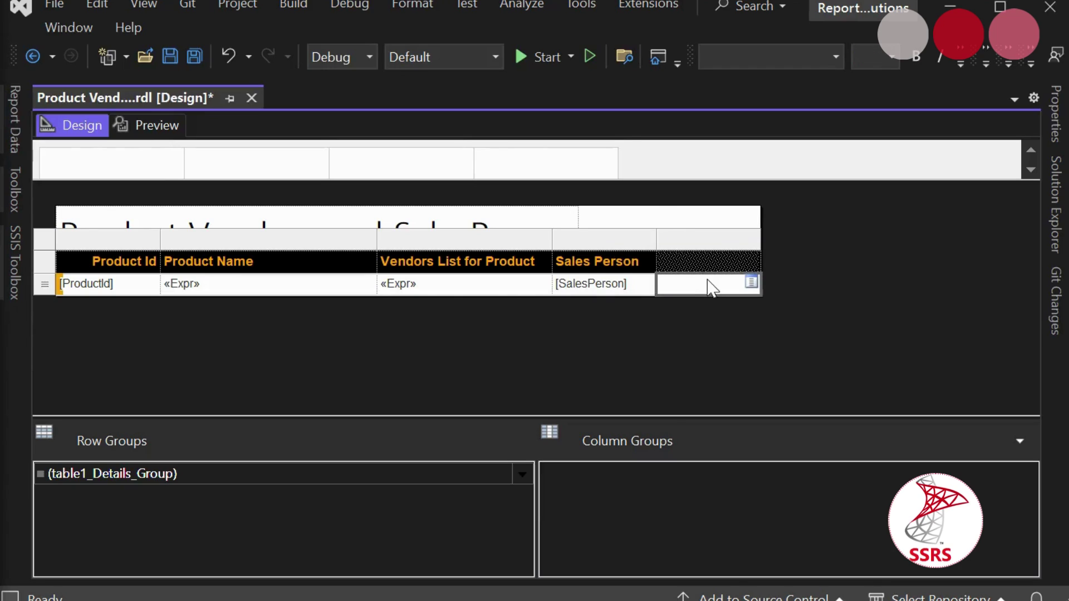
{"action": "left_click_drag", "start_coordinate": [760, 216], "coordinate": [854, 216]}
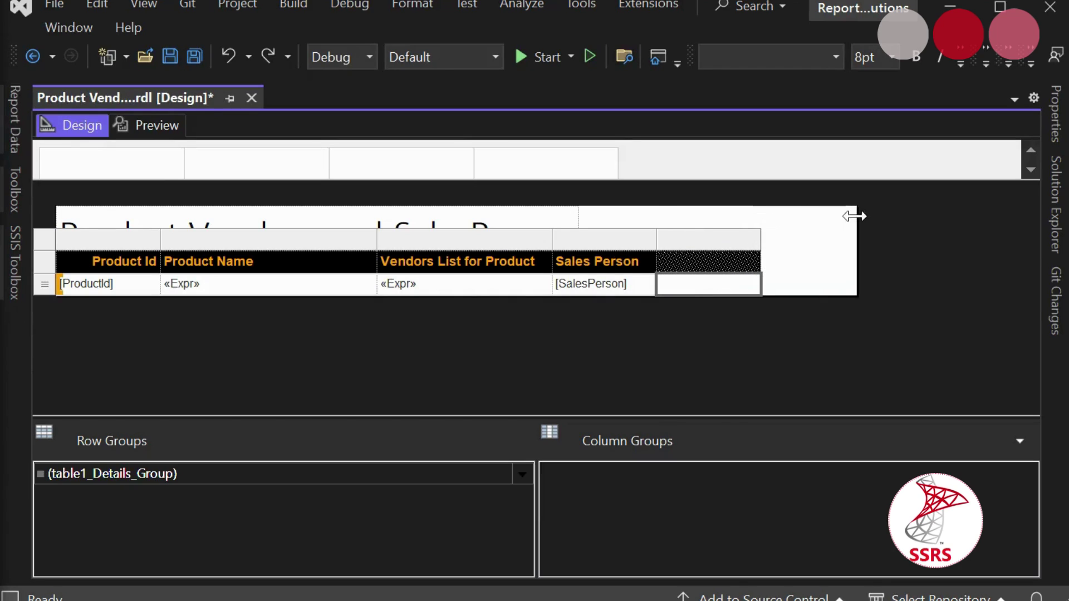
Title the new column "Sales Person Name" and widen it so the header fits on one line
{"action": "left_click", "coordinate": [699, 268]}
{"action": "left_click", "coordinate": [695, 262]}
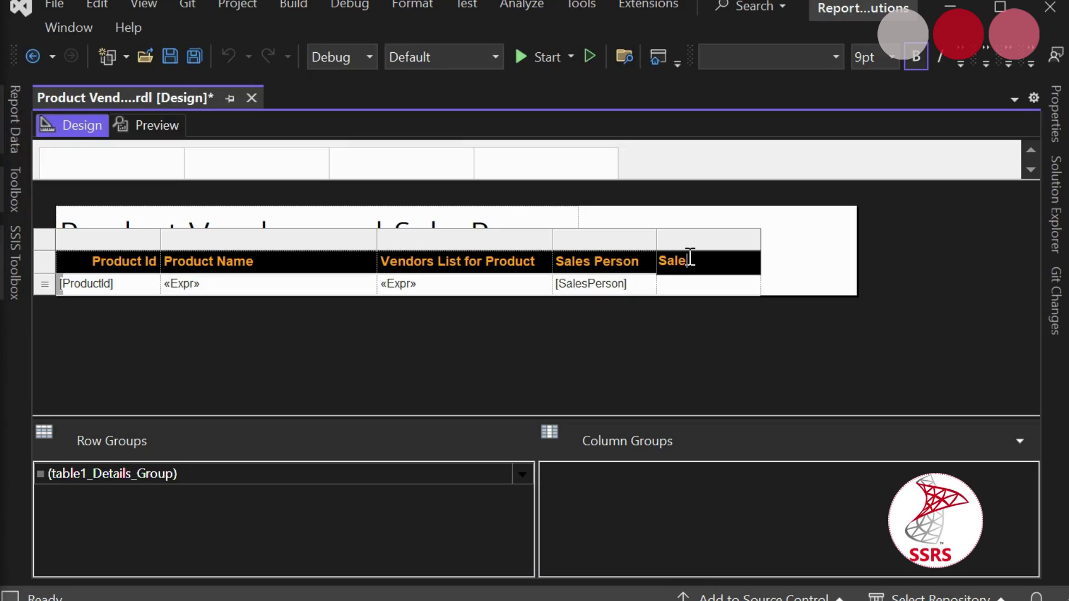
{"action": "type", "text": "Sales Person Name"}
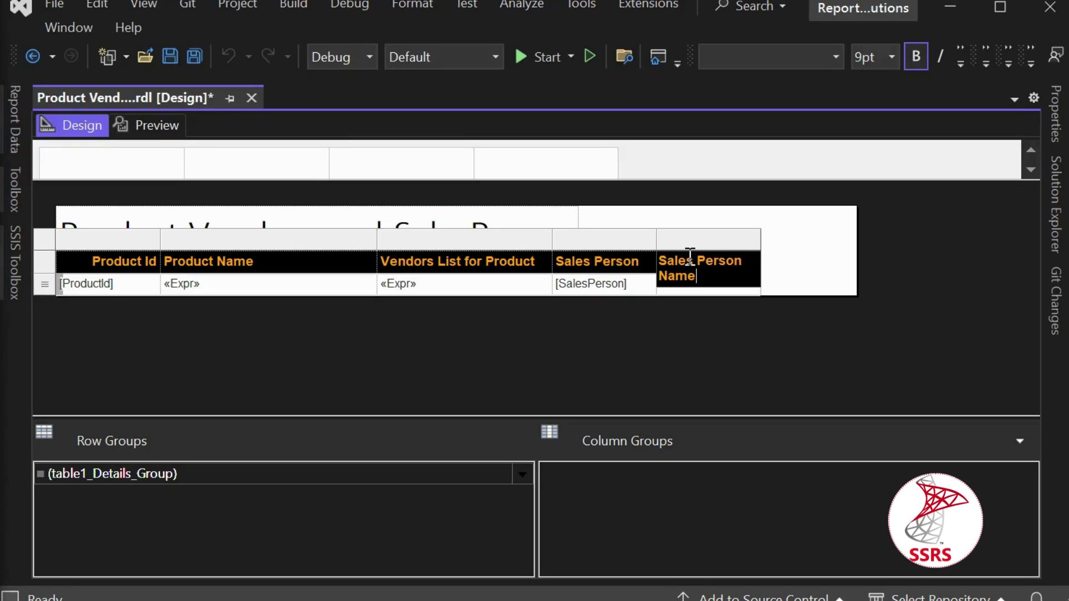
{"action": "left_click_drag", "start_coordinate": [761, 239], "coordinate": [803, 240]}
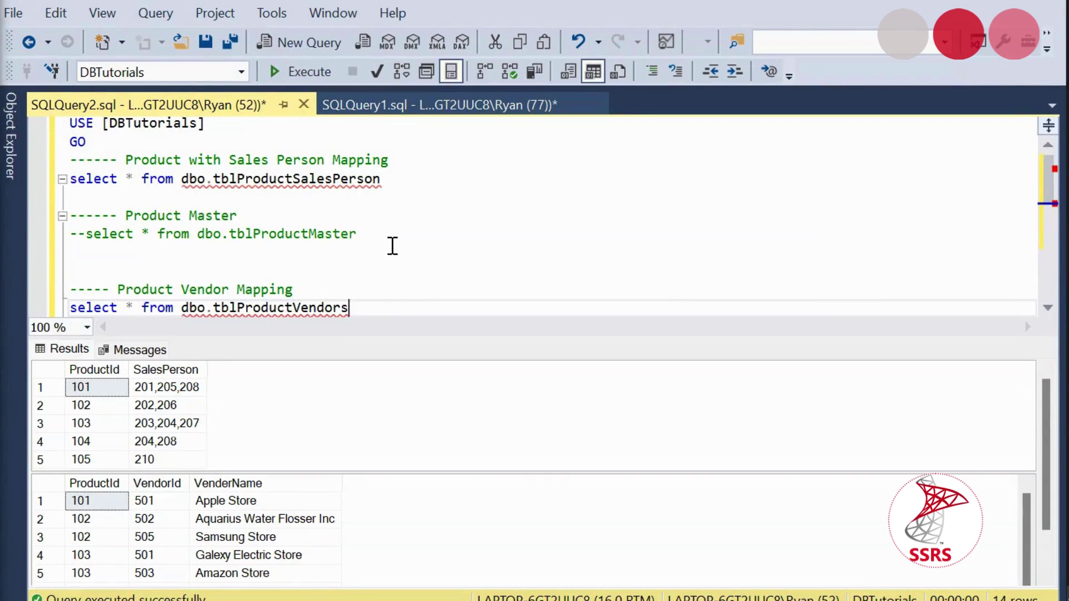
In the SQL Server Management Studio script, comment out the select query on dbo.tblProductVendors
{"action": "left_click", "coordinate": [390, 252]}
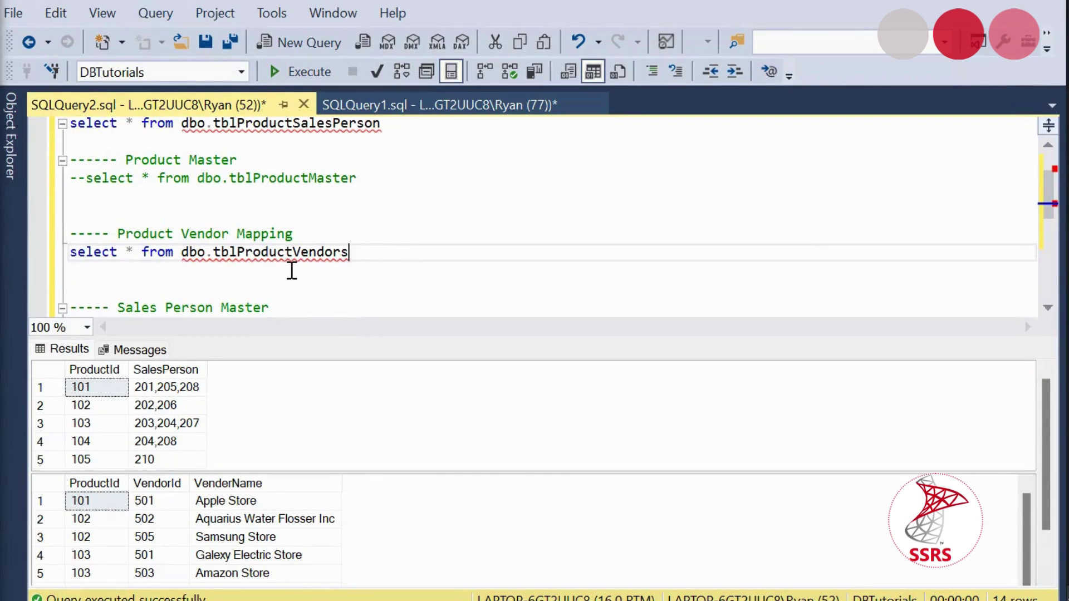
{"action": "left_click", "coordinate": [72, 252]}
{"action": "type", "text": "--"}
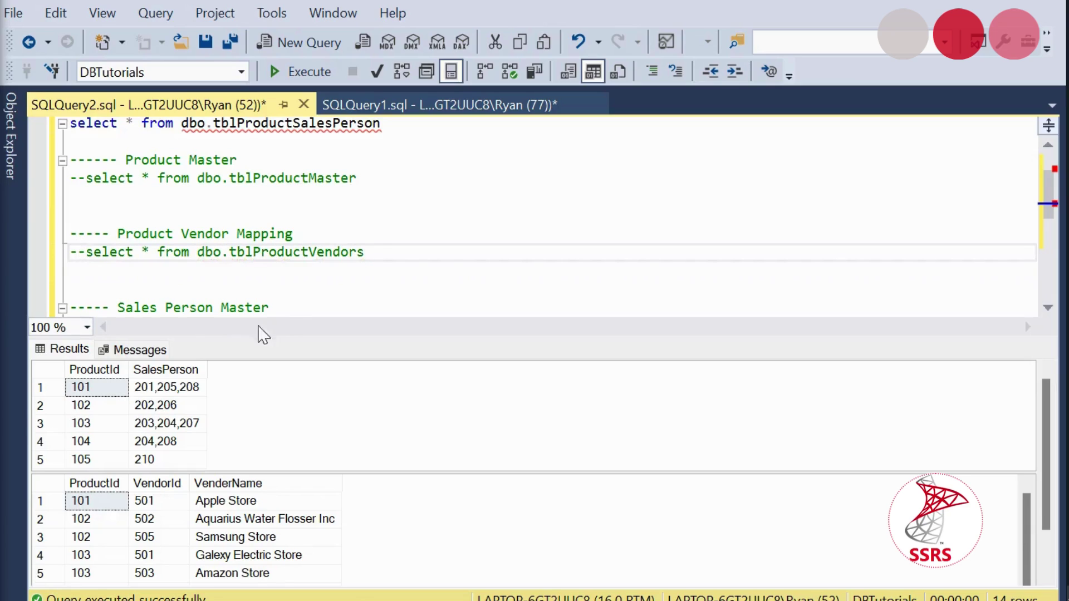
Uncomment the select query on dbo.tblSalesPerson, execute the script and compare the SalesPerson codes with the sales person master
{"action": "scroll", "coordinate": [262, 310], "scroll_direction": "down", "scroll_amount": 2}
{"action": "left_click", "coordinate": [88, 216]}
{"action": "type", "text": "-"}
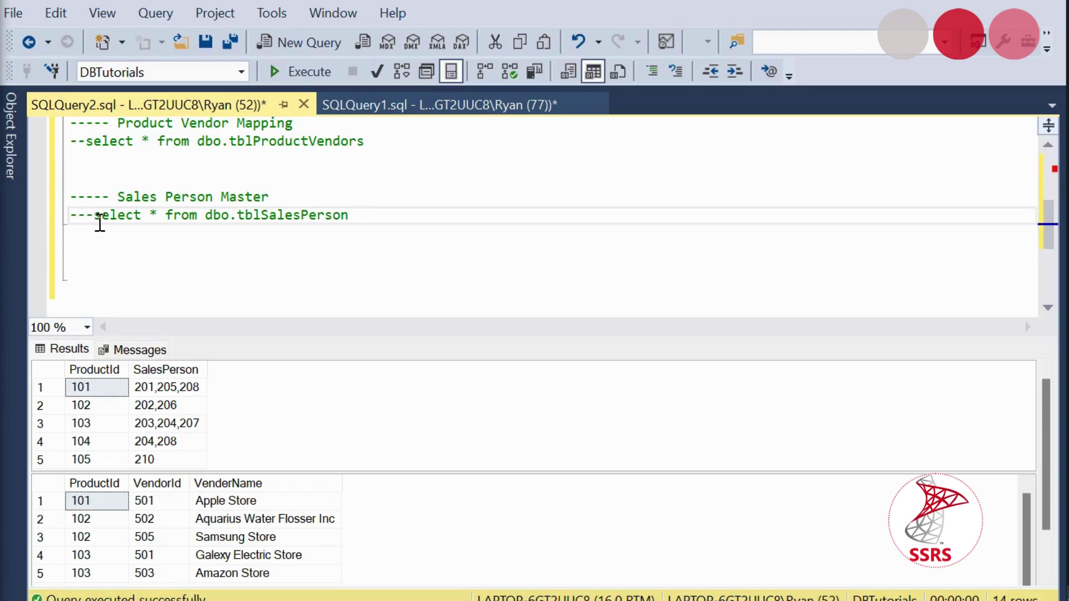
{"action": "key", "text": "BackSpace"}
{"action": "key", "text": "BackSpace"}
{"action": "key", "text": "BackSpace"}
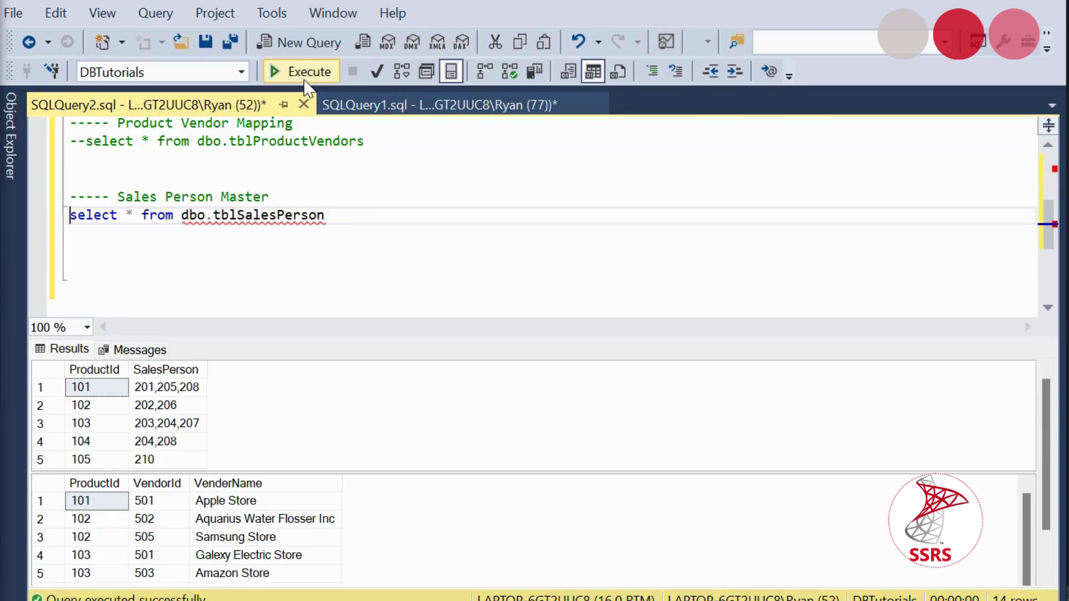
{"action": "left_click", "coordinate": [305, 84]}
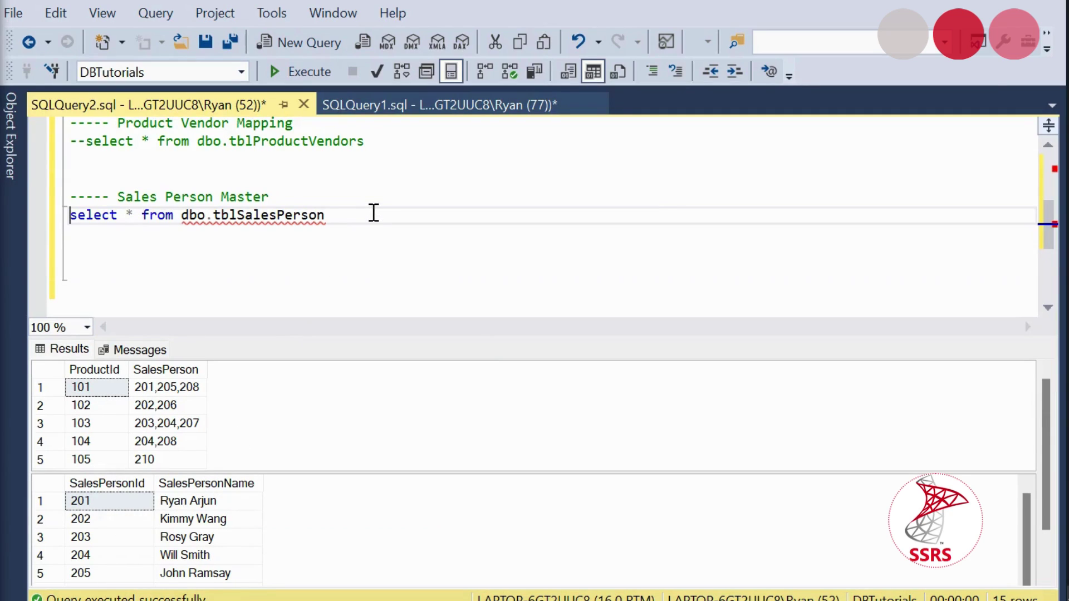
{"action": "left_click", "coordinate": [154, 388]}
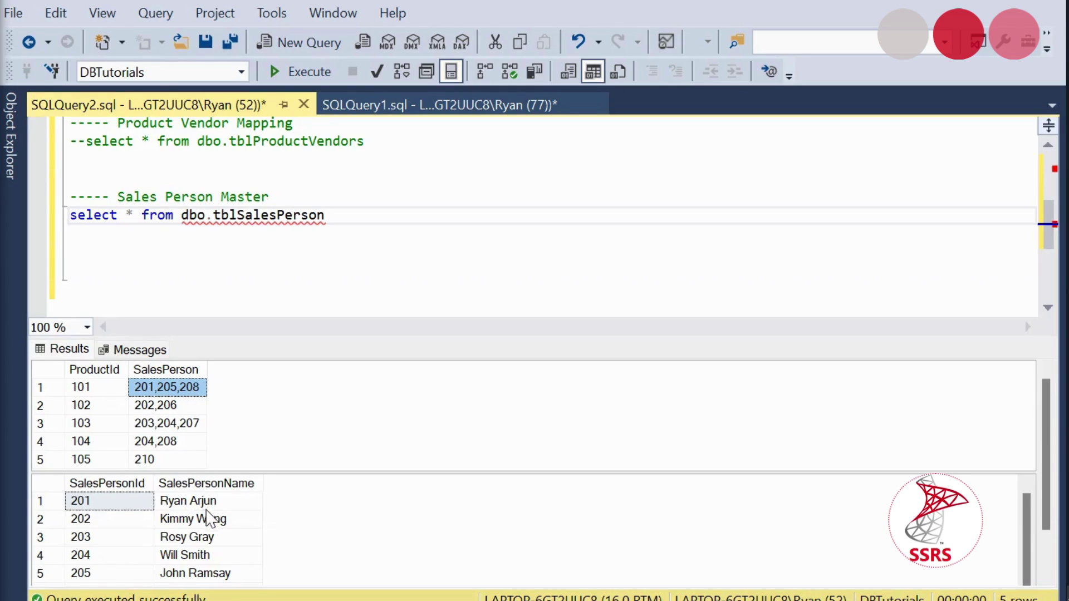
{"action": "left_click", "coordinate": [349, 252]}
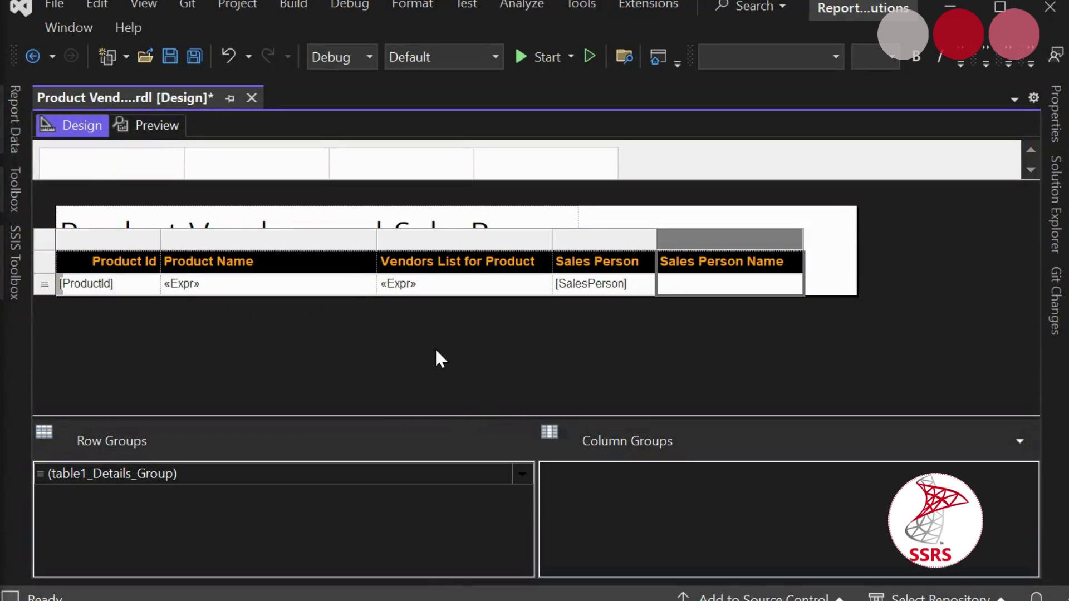
Back in the Visual Studio report, add an embedded dataset named dsSalesPerson that uses the data source DataSource
{"action": "left_click", "coordinate": [15, 124]}
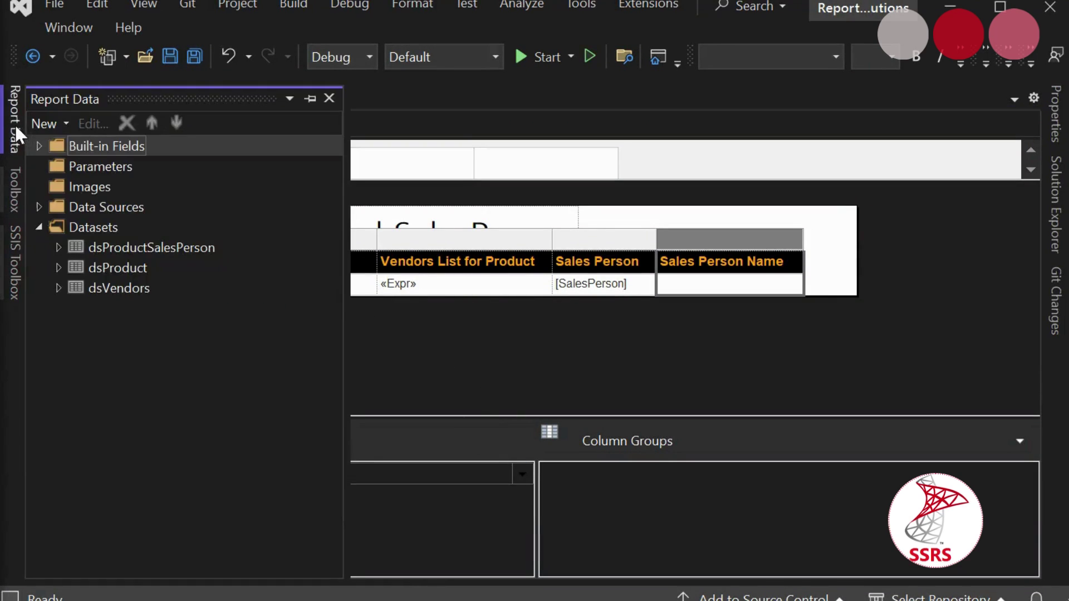
{"action": "right_click", "coordinate": [100, 213]}
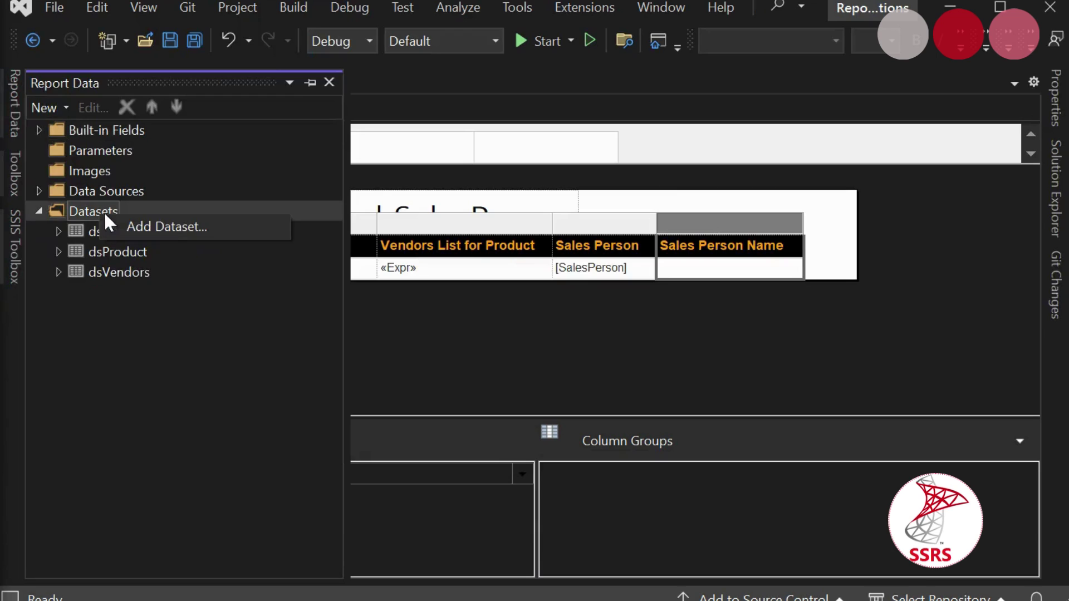
{"action": "left_click", "coordinate": [161, 223]}
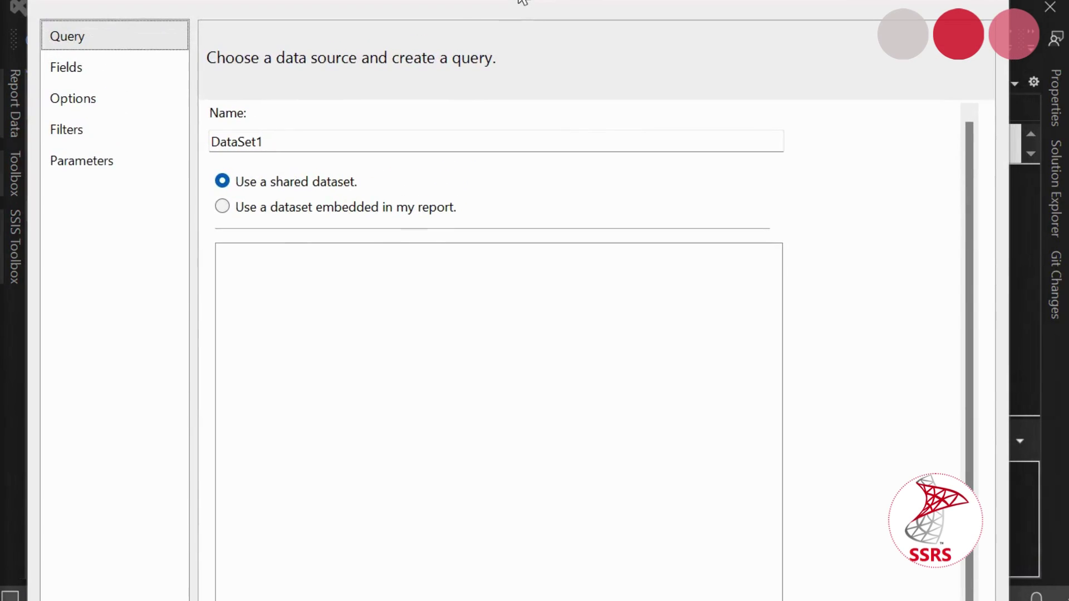
{"action": "key", "text": "Tab"}
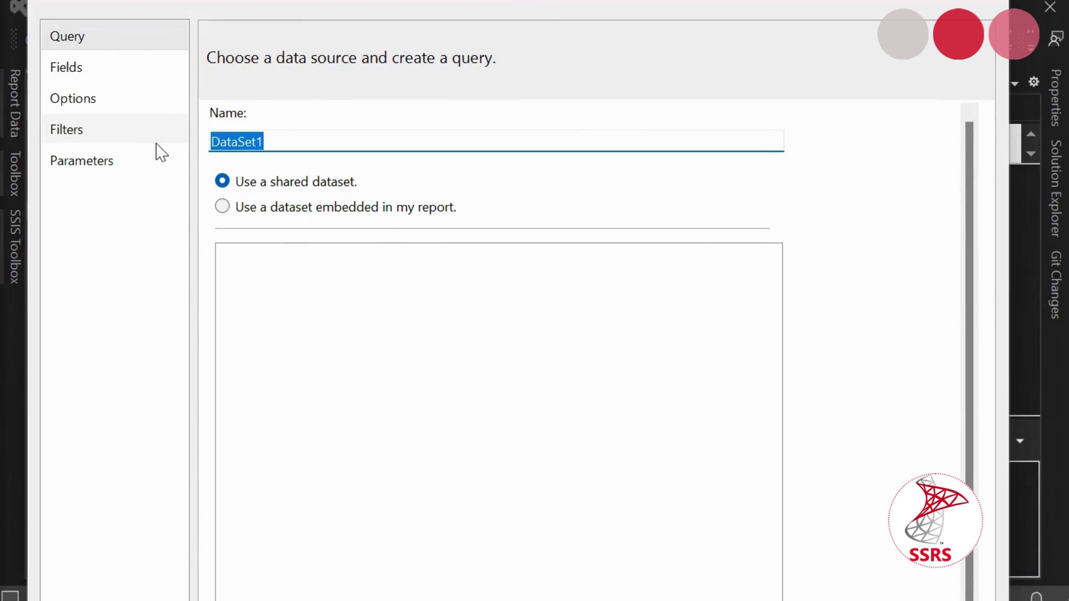
{"action": "type", "text": "dsSalesPerson"}
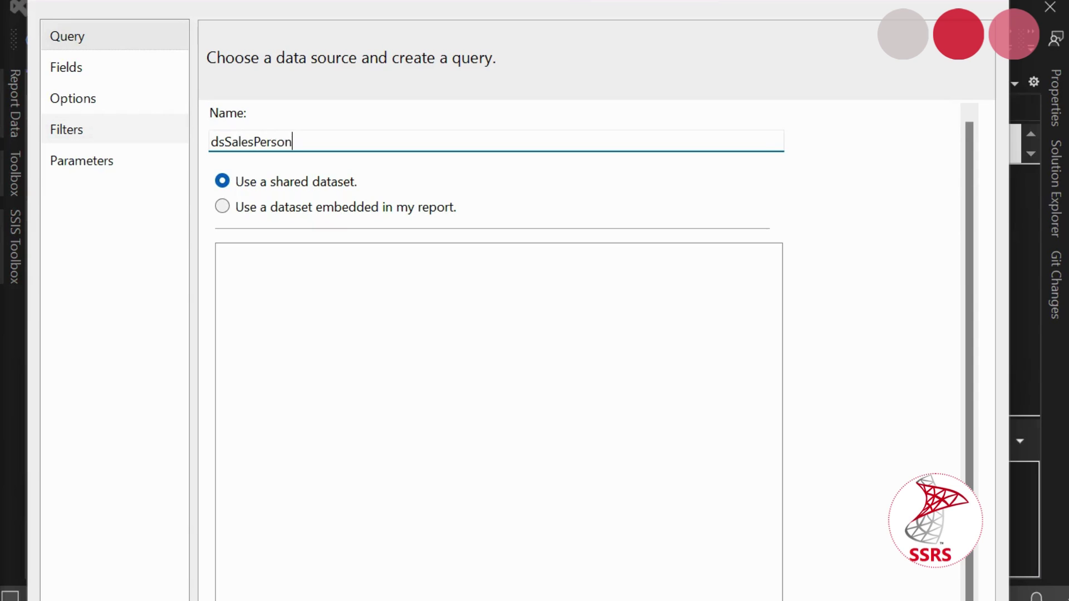
{"action": "left_click", "coordinate": [243, 212]}
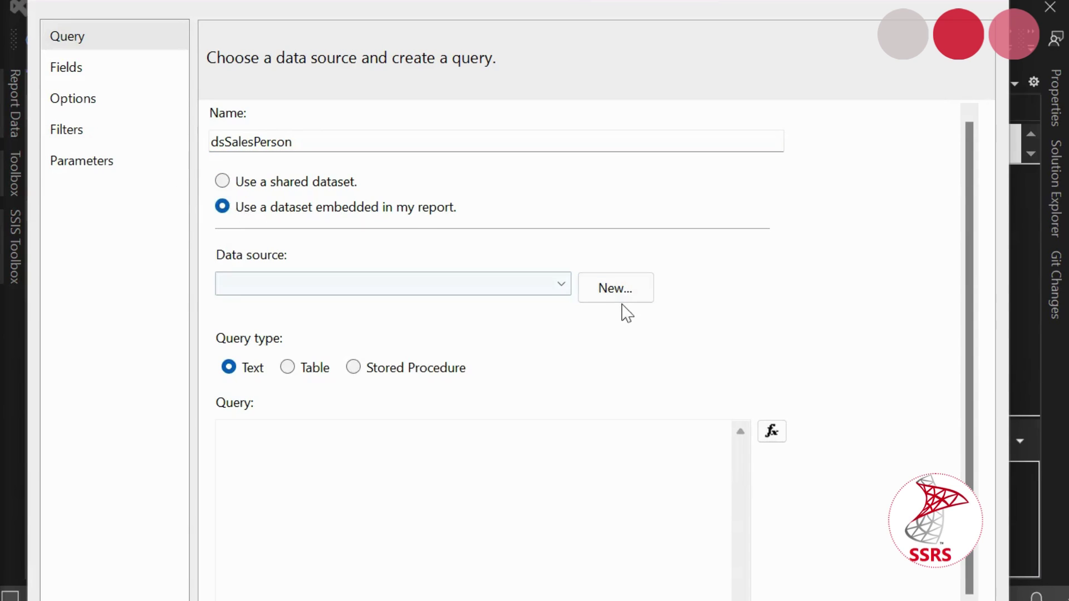
{"action": "left_click", "coordinate": [561, 285]}
{"action": "left_click", "coordinate": [396, 305]}
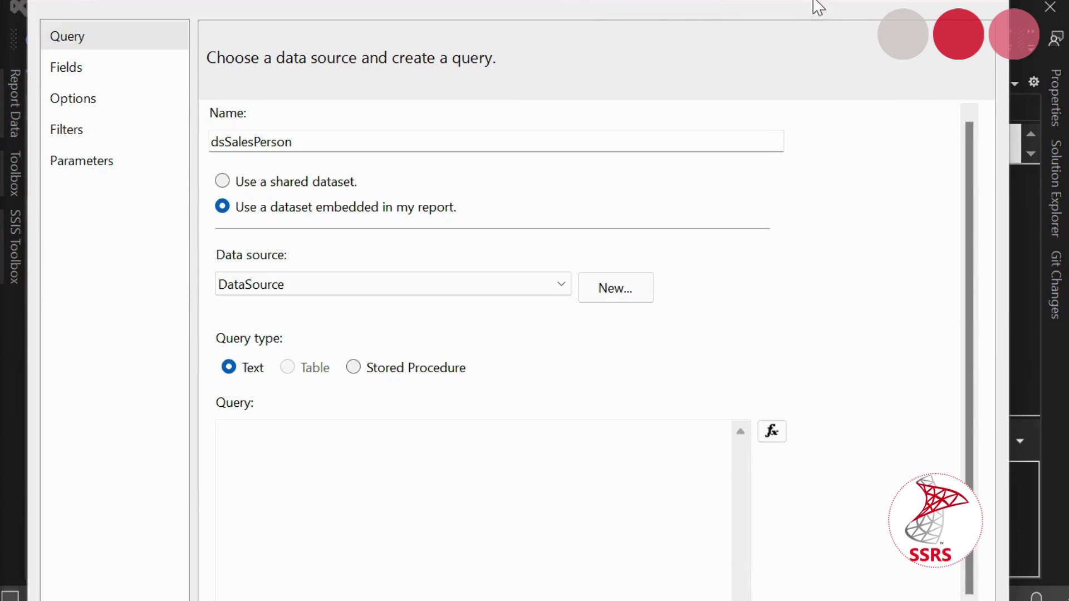
Open the query designer for the dsSalesPerson dataset and add the tblSalesPerson table
{"action": "left_click_drag", "start_coordinate": [816, 4], "coordinate": [796, 0]}
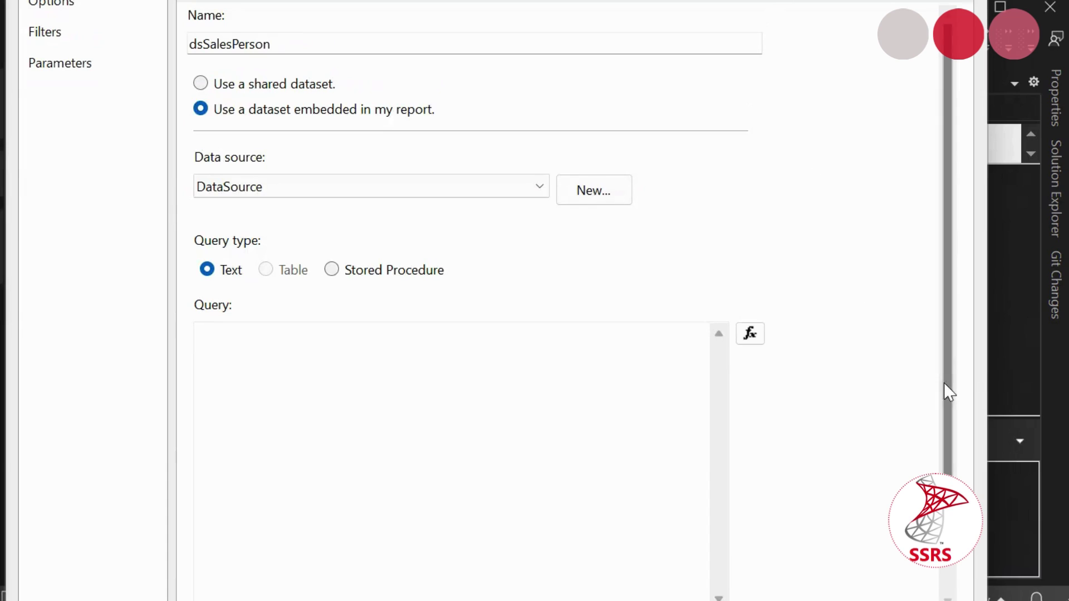
{"action": "scroll", "coordinate": [944, 384], "scroll_direction": "down", "scroll_amount": 2}
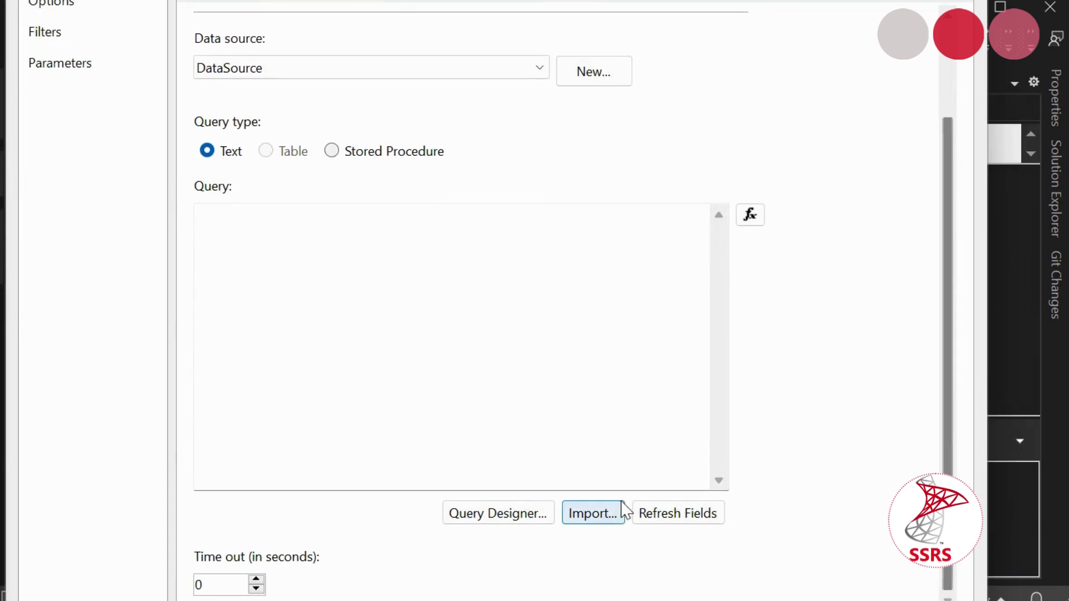
{"action": "left_click", "coordinate": [520, 514]}
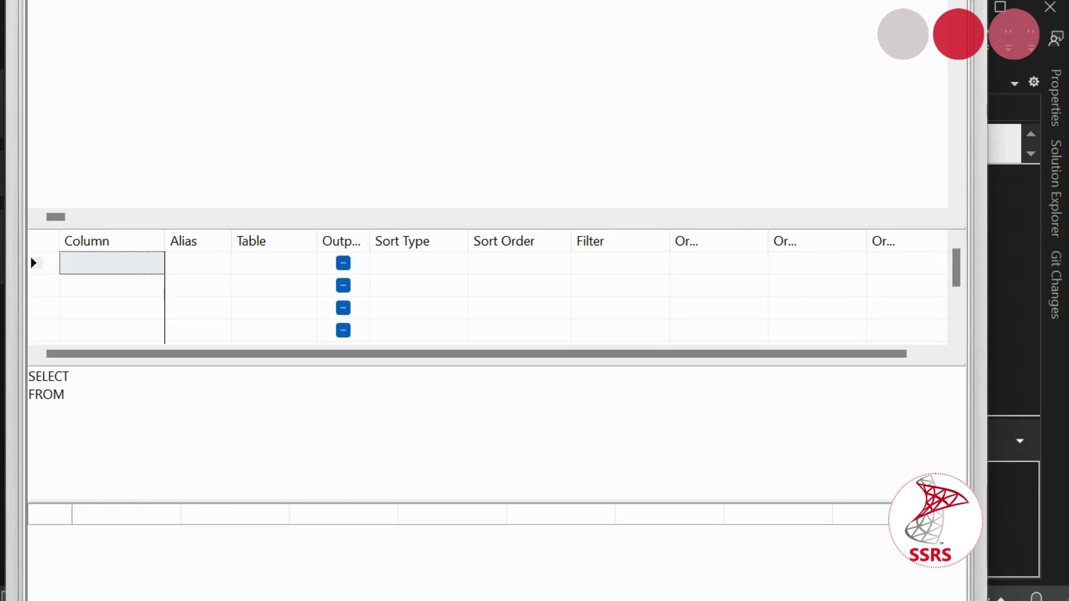
{"action": "left_click_drag", "start_coordinate": [613, 0], "coordinate": [605, 0]}
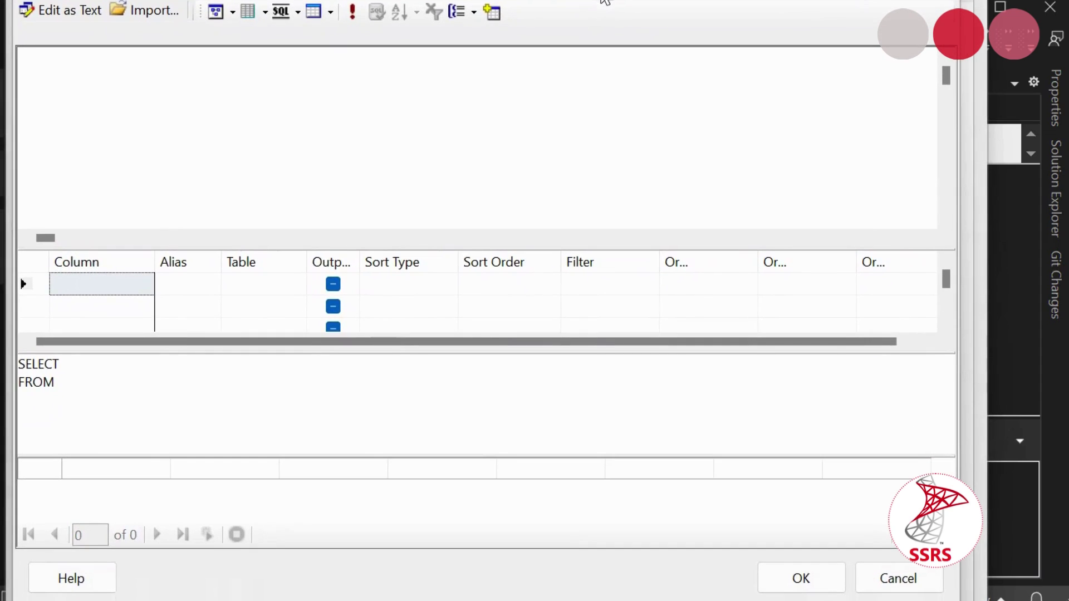
{"action": "right_click", "coordinate": [269, 111]}
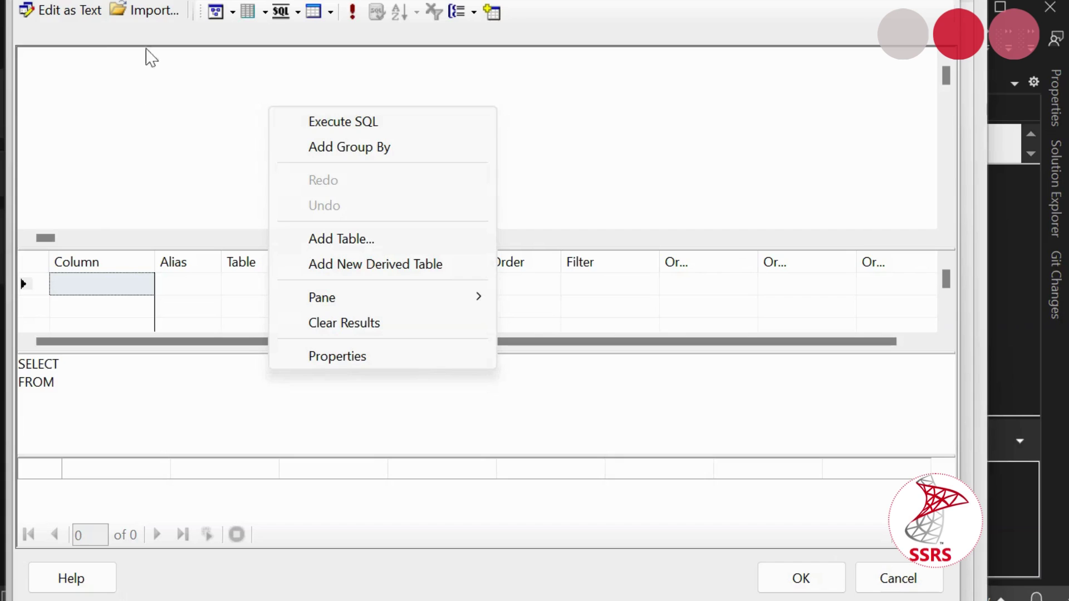
{"action": "left_click", "coordinate": [341, 238]}
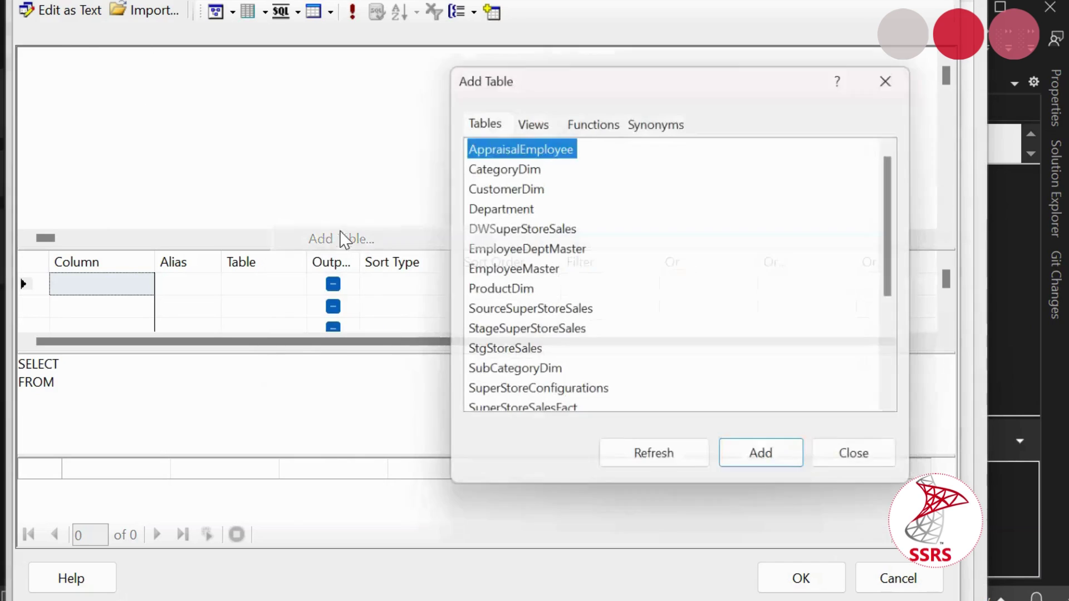
{"action": "left_click_drag", "start_coordinate": [900, 284], "coordinate": [900, 388]}
{"action": "left_click", "coordinate": [507, 376]}
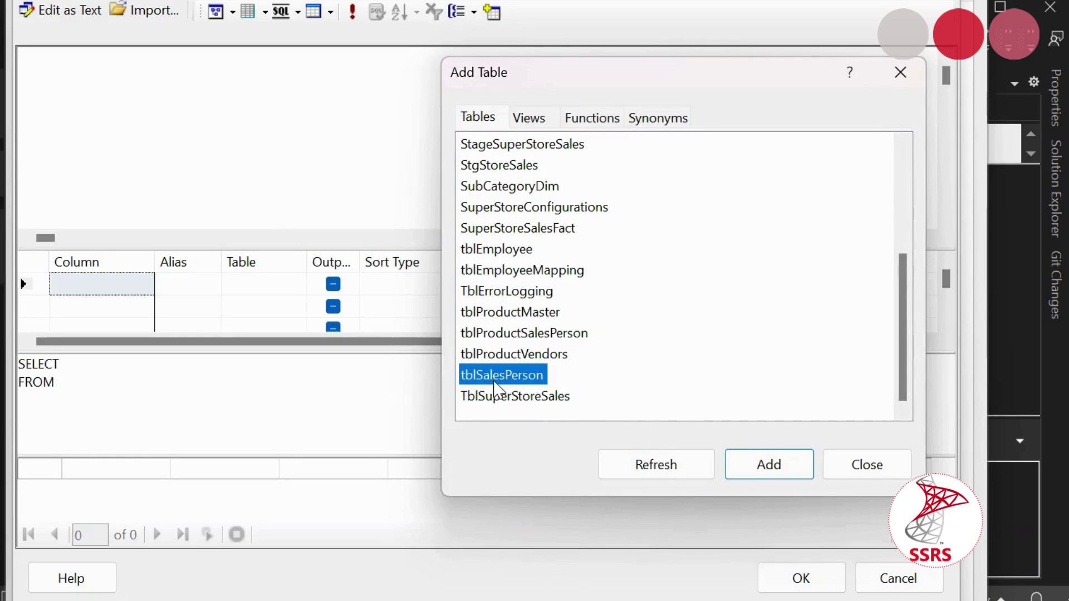
{"action": "left_click", "coordinate": [761, 475]}
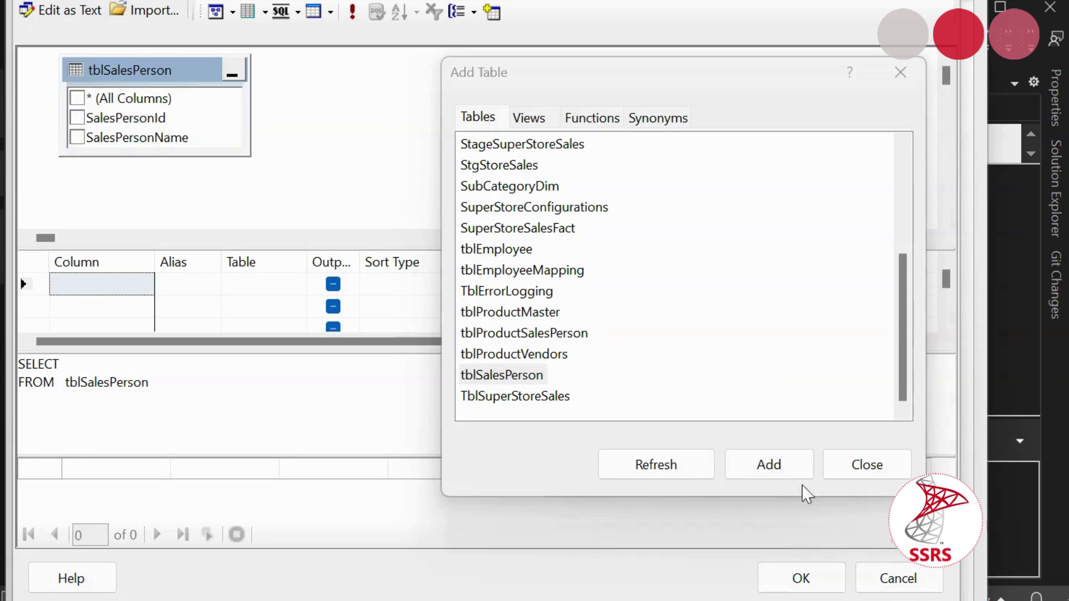
{"action": "left_click", "coordinate": [863, 464]}
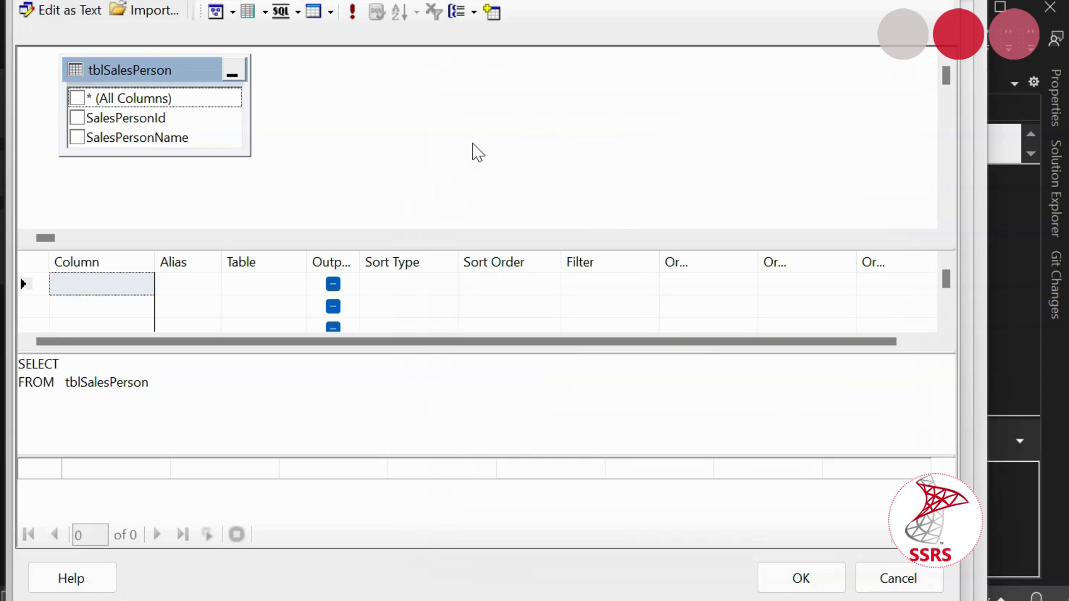
Include SalesPersonId and SalesPersonName in the query, run it, and accept the query and the dataset
{"action": "left_click", "coordinate": [77, 118]}
{"action": "left_click", "coordinate": [77, 138]}
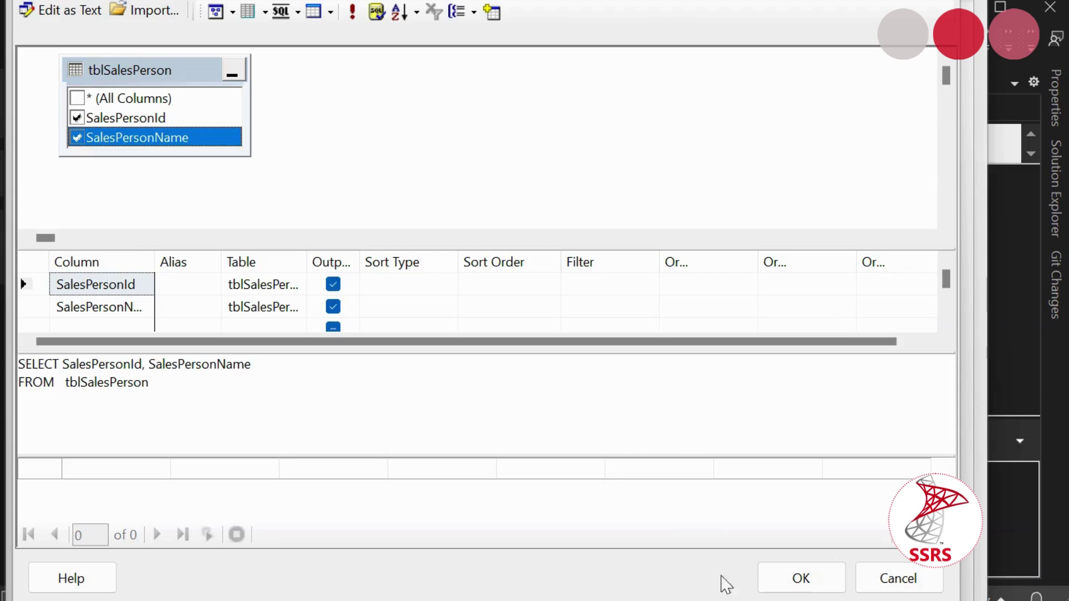
{"action": "left_click", "coordinate": [352, 11]}
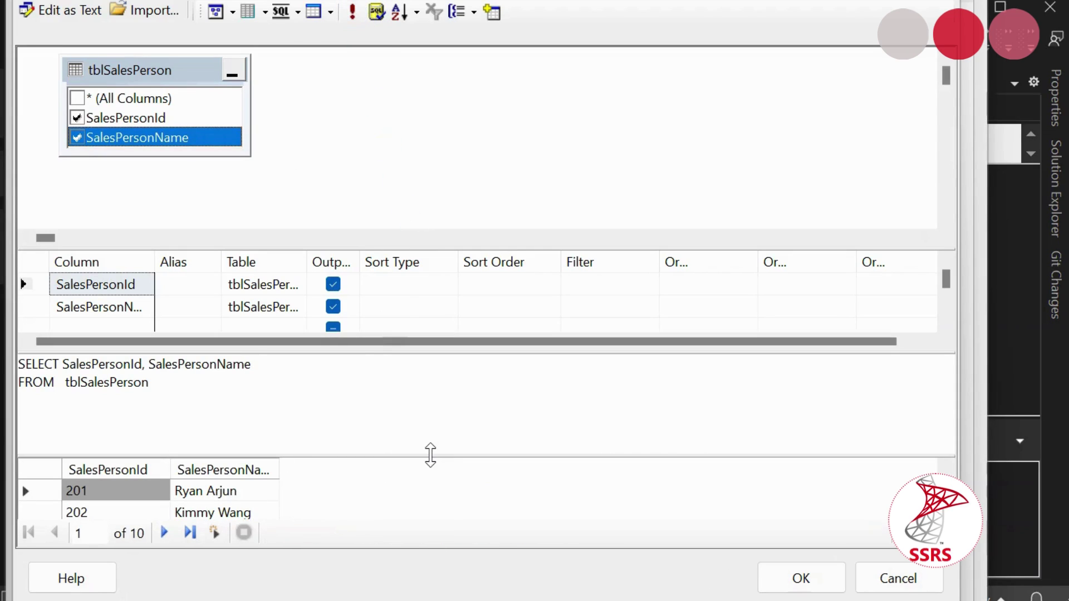
{"action": "left_click_drag", "start_coordinate": [430, 455], "coordinate": [428, 409]}
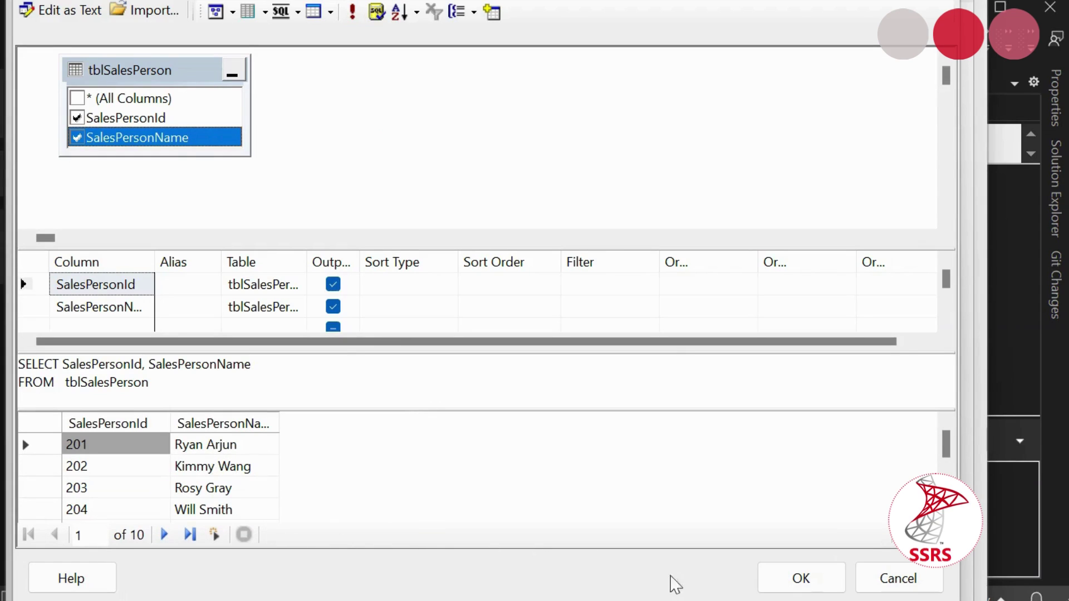
{"action": "left_click", "coordinate": [801, 578]}
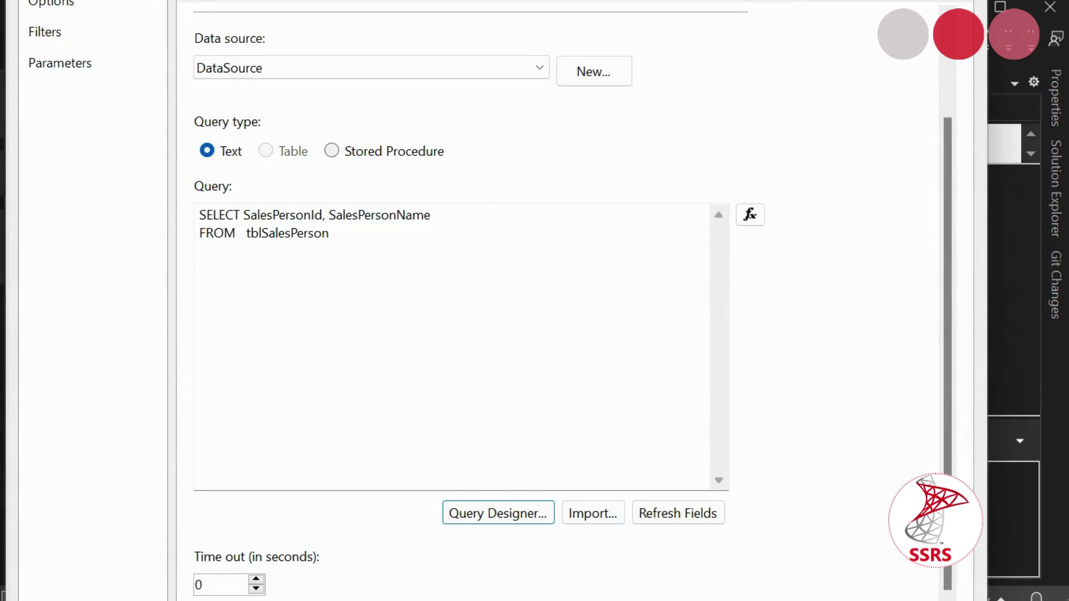
{"action": "key", "text": "Return"}
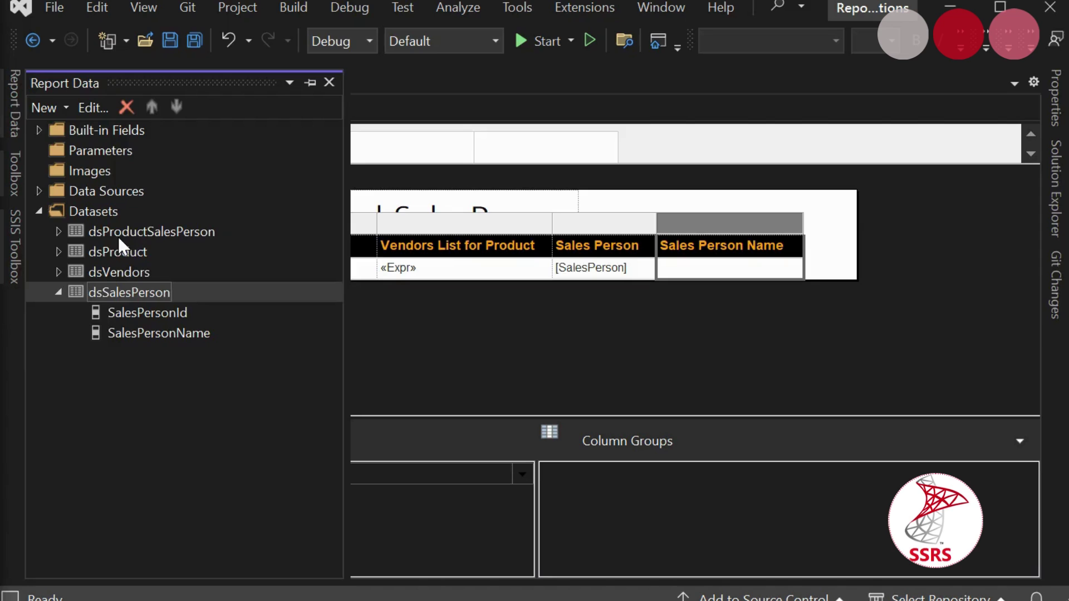
Start an expression for the Sales Person Name detail cell with MultiLookup and Fields!SalesPerson.Value as its first argument
{"action": "right_click", "coordinate": [715, 270]}
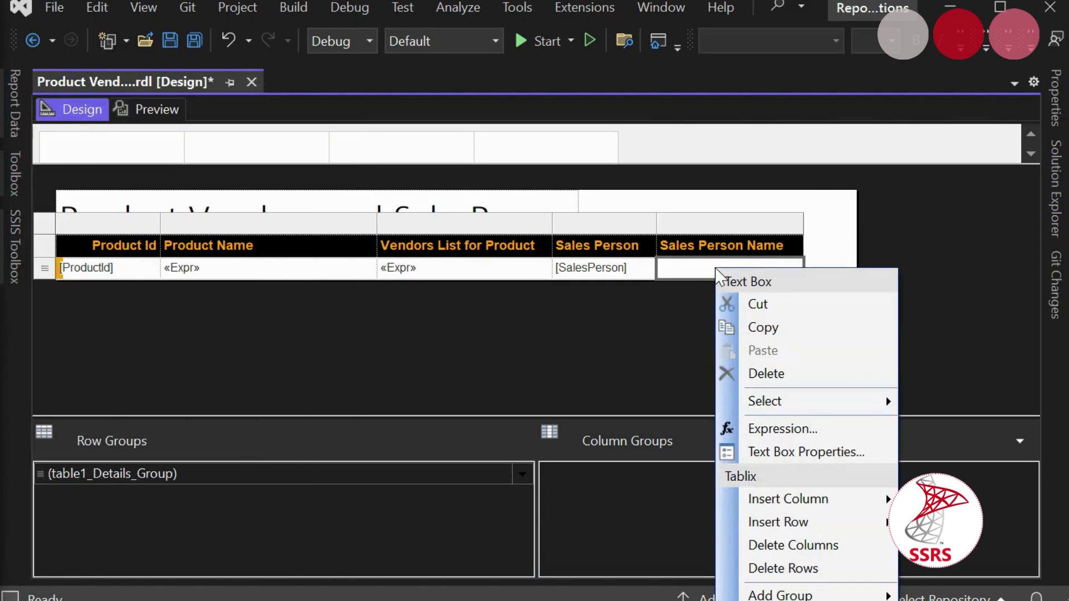
{"action": "left_click", "coordinate": [771, 431]}
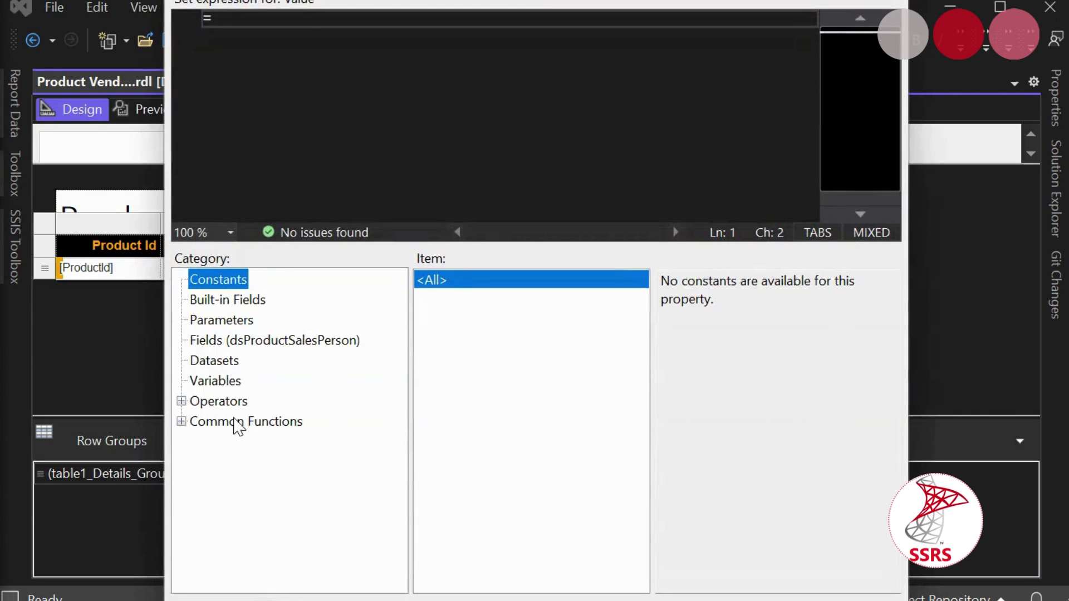
{"action": "left_click", "coordinate": [234, 423]}
{"action": "left_click", "coordinate": [182, 422]}
{"action": "left_click", "coordinate": [250, 565]}
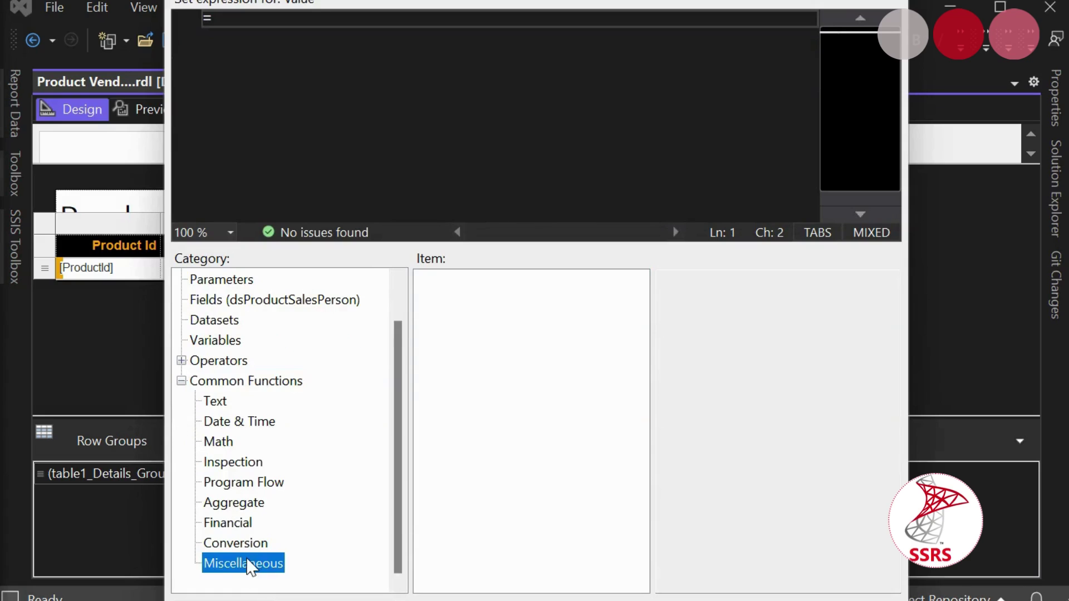
{"action": "left_click", "coordinate": [448, 361]}
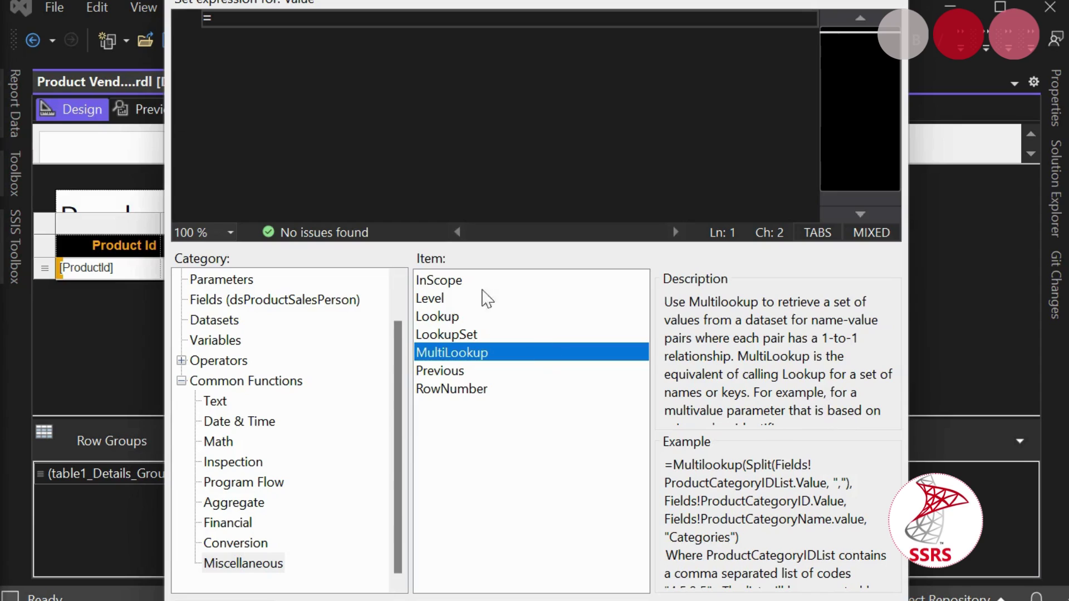
{"action": "double_click", "coordinate": [467, 353]}
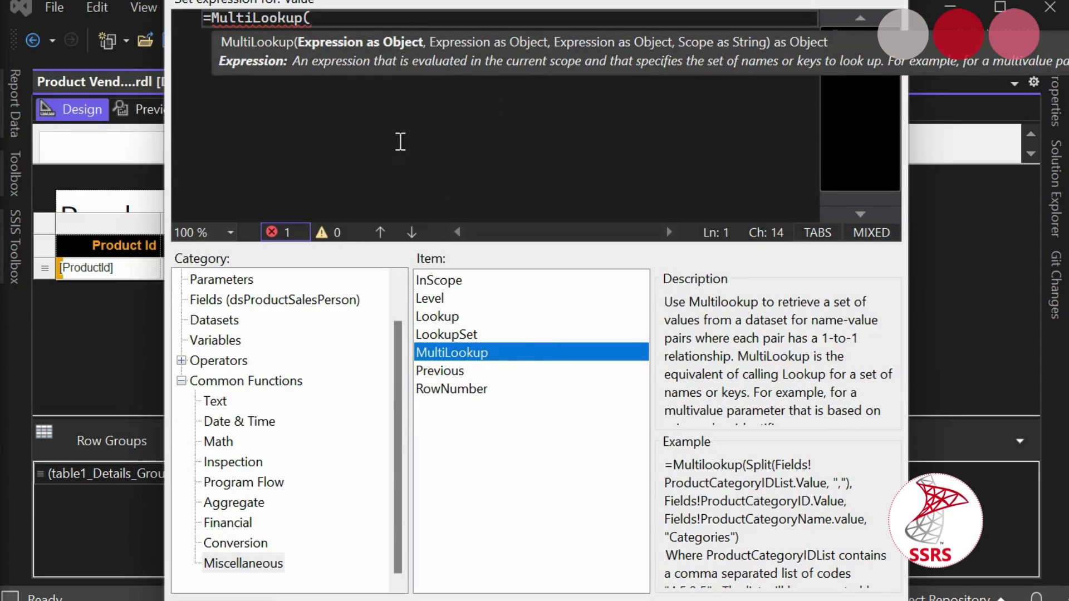
{"action": "left_click", "coordinate": [223, 300]}
{"action": "double_click", "coordinate": [693, 299]}
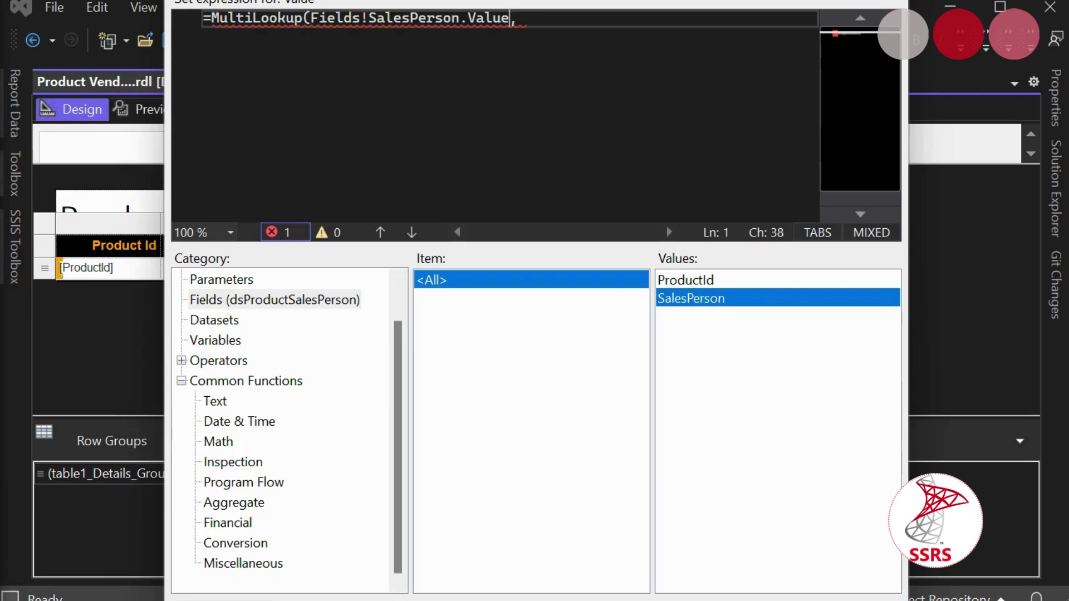
Wrap Fields!SalesPerson.Value in the Split function with "," as delimiter, ready for the next MultiLookup argument
{"action": "left_click", "coordinate": [310, 19]}
{"action": "left_click", "coordinate": [207, 401]}
{"action": "scroll", "coordinate": [489, 470], "scroll_direction": "down", "scroll_amount": 3}
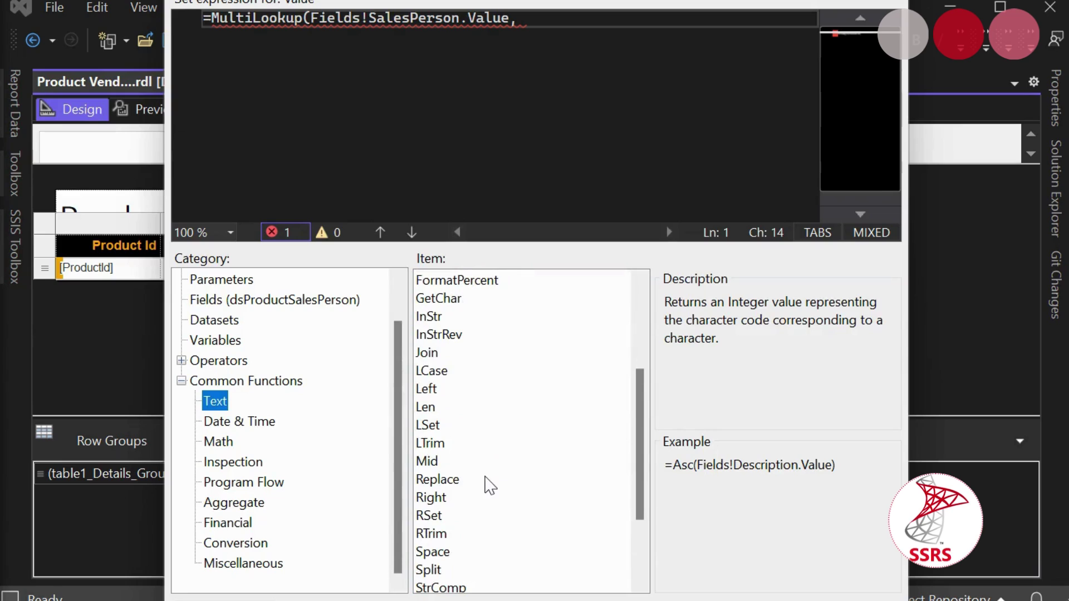
{"action": "scroll", "coordinate": [484, 490], "scroll_direction": "down", "scroll_amount": 2}
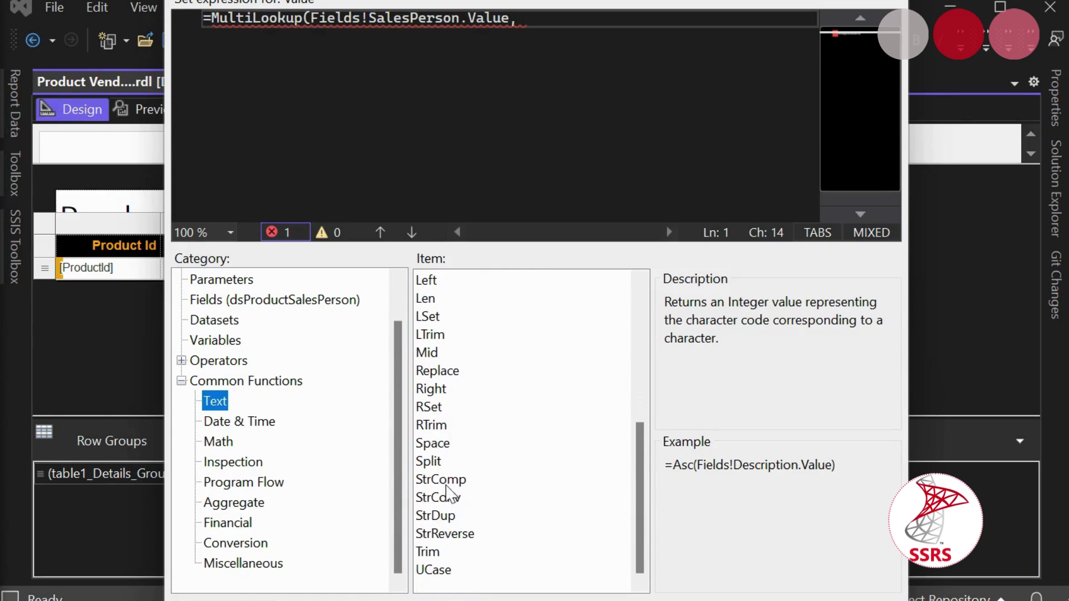
{"action": "left_click", "coordinate": [465, 462]}
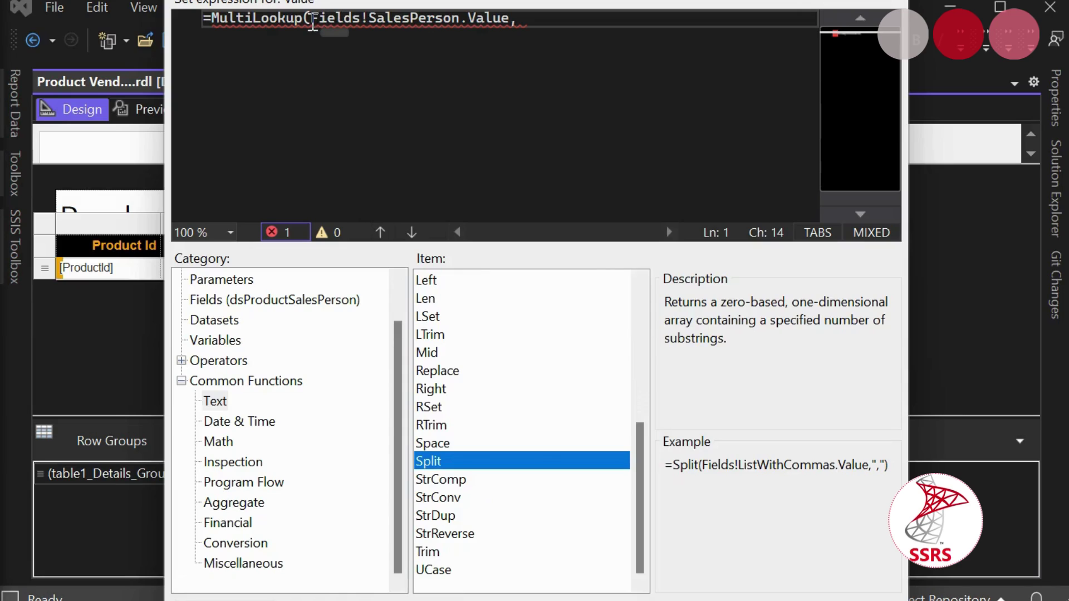
{"action": "double_click", "coordinate": [436, 462]}
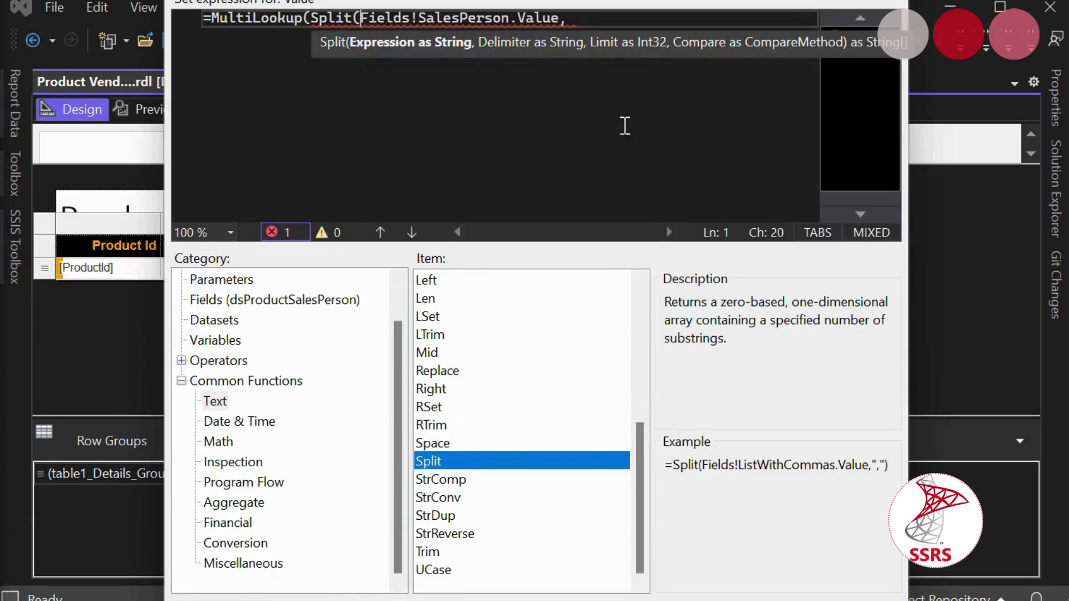
{"action": "left_click", "coordinate": [604, 24]}
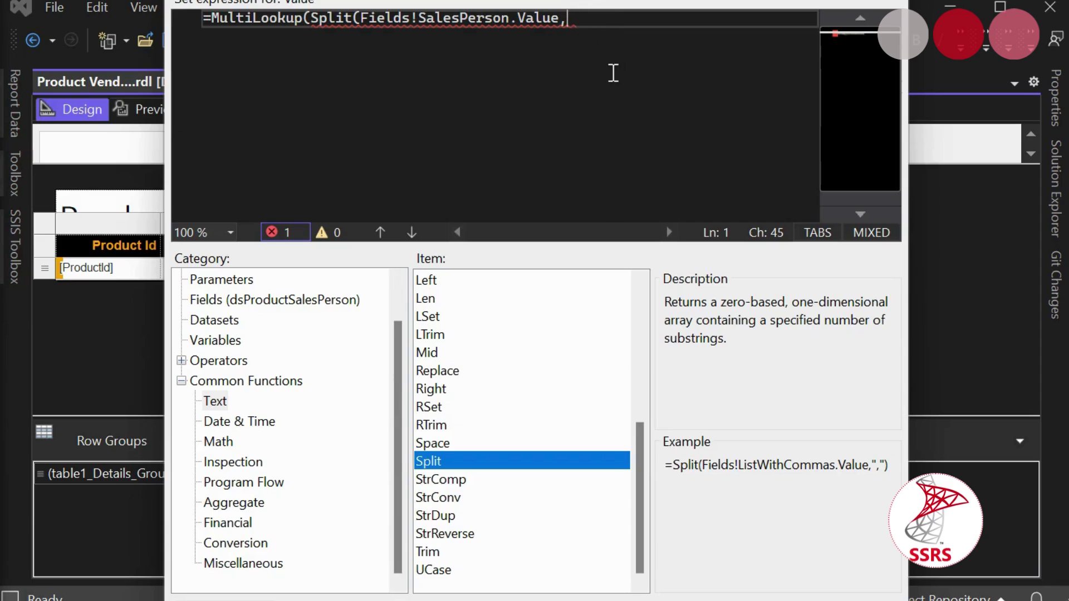
{"action": "type", "text": "\""}
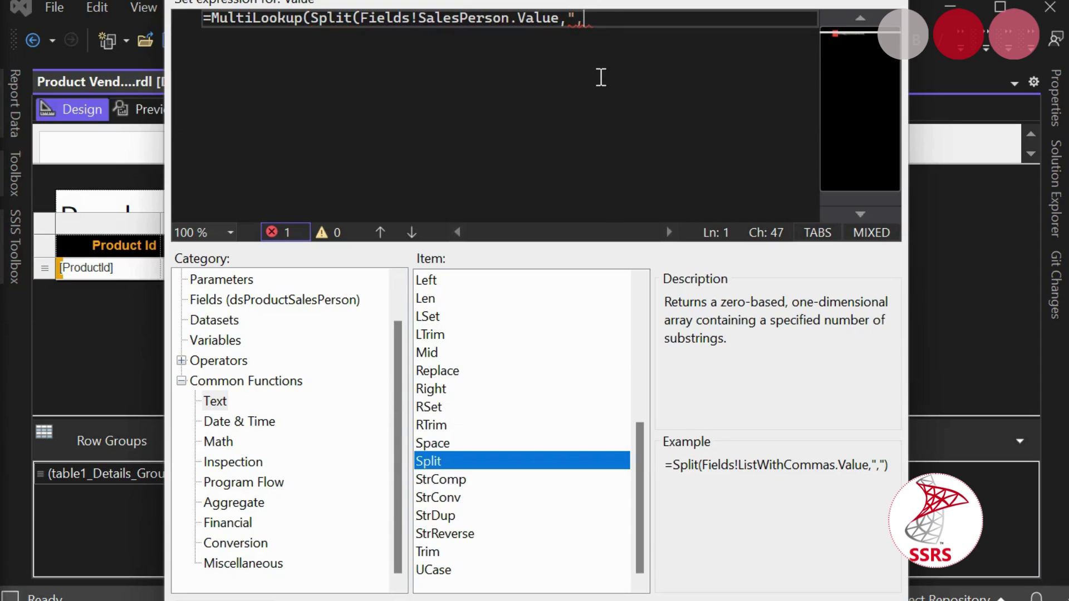
{"action": "type", "text": ",\""}
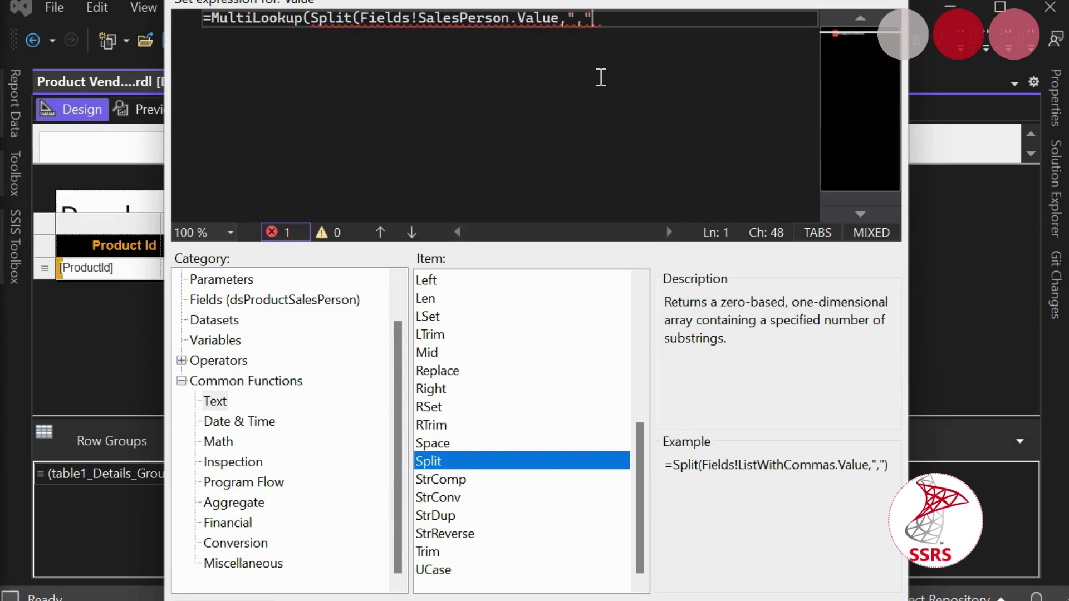
{"action": "type", "text": ")"}
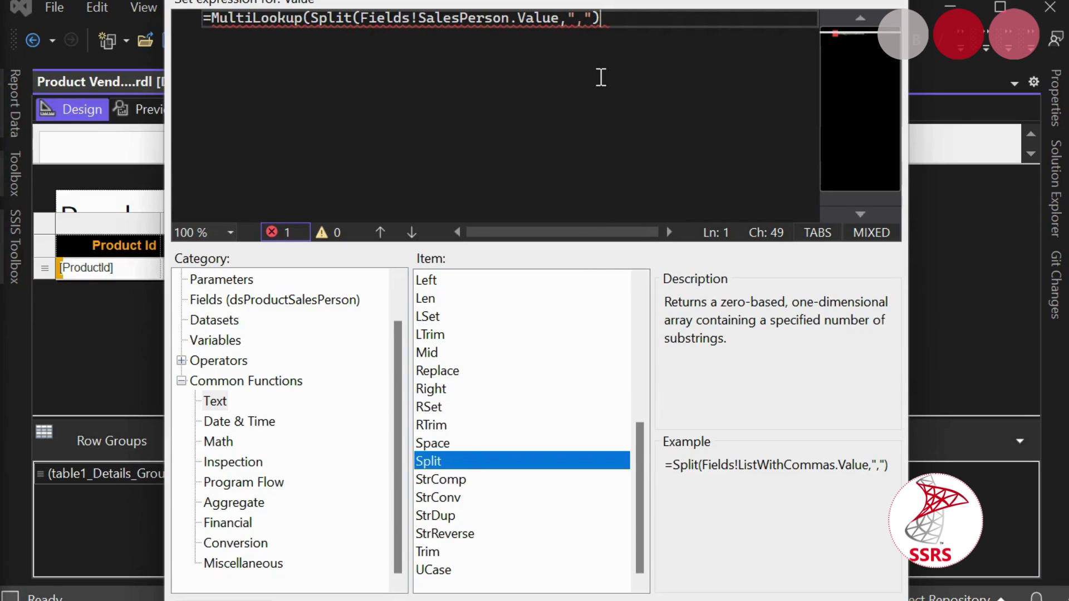
{"action": "type", "text": ","}
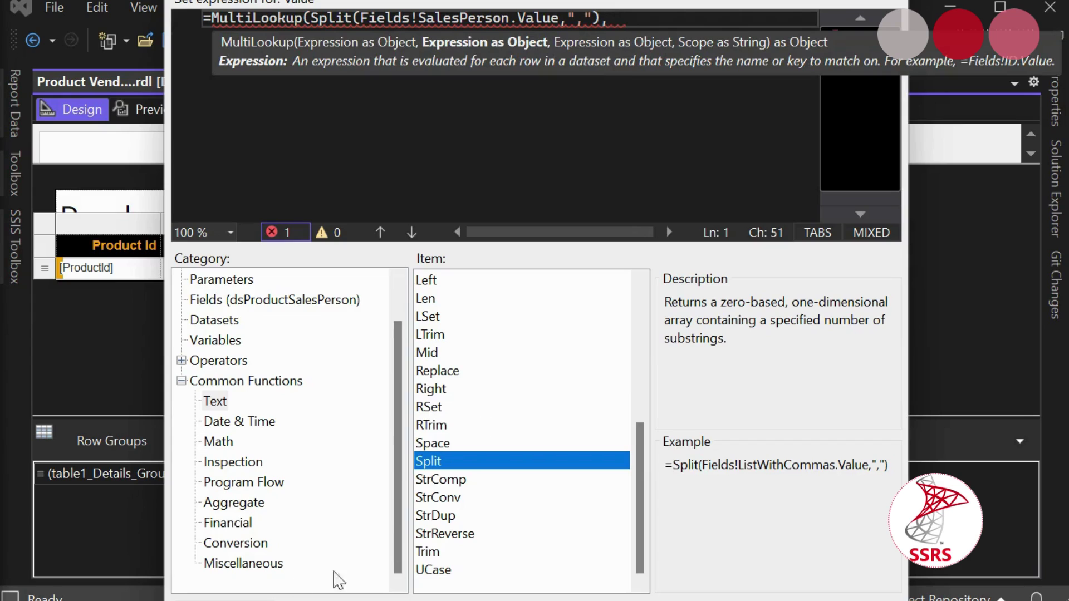
Add SalesPersonId from dsSalesPerson as the second argument, removing its Sum aggregate and placing it on a new line
{"action": "left_click", "coordinate": [222, 330]}
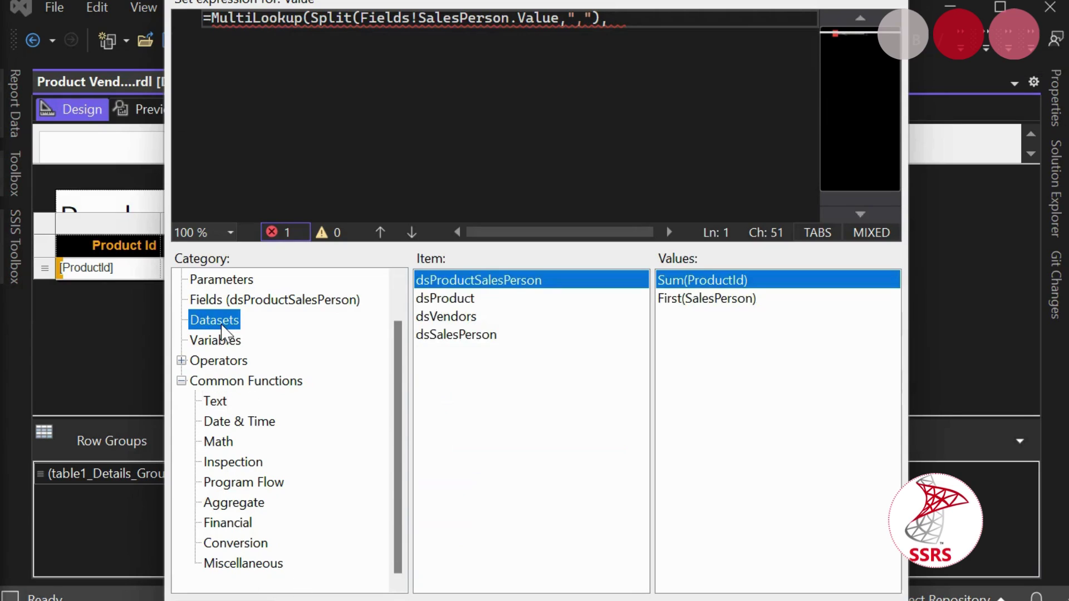
{"action": "left_click", "coordinate": [454, 335]}
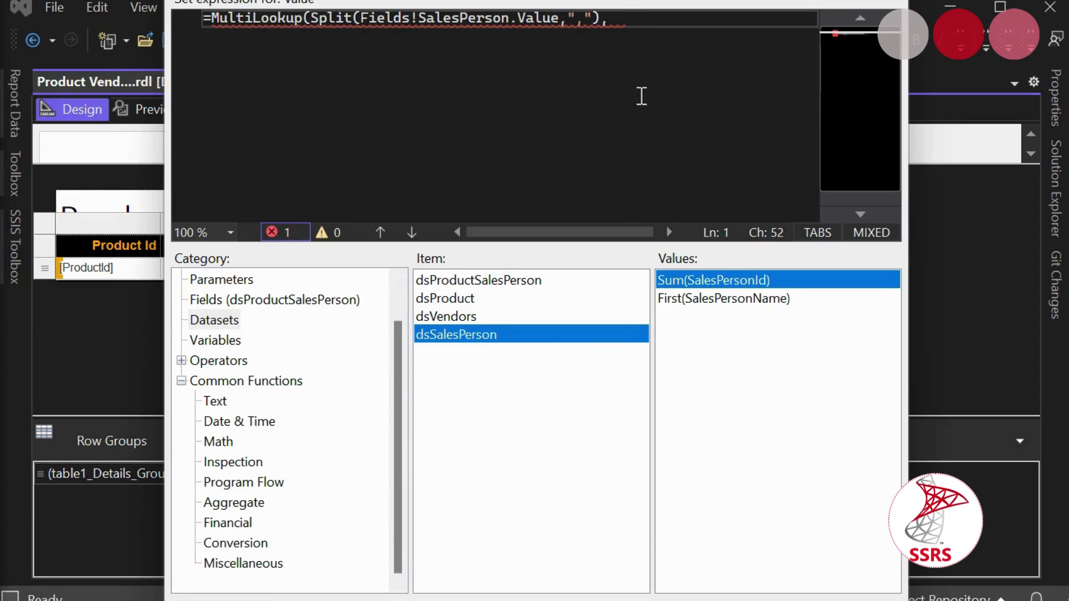
{"action": "key", "text": "BackSpace"}
{"action": "double_click", "coordinate": [733, 279]}
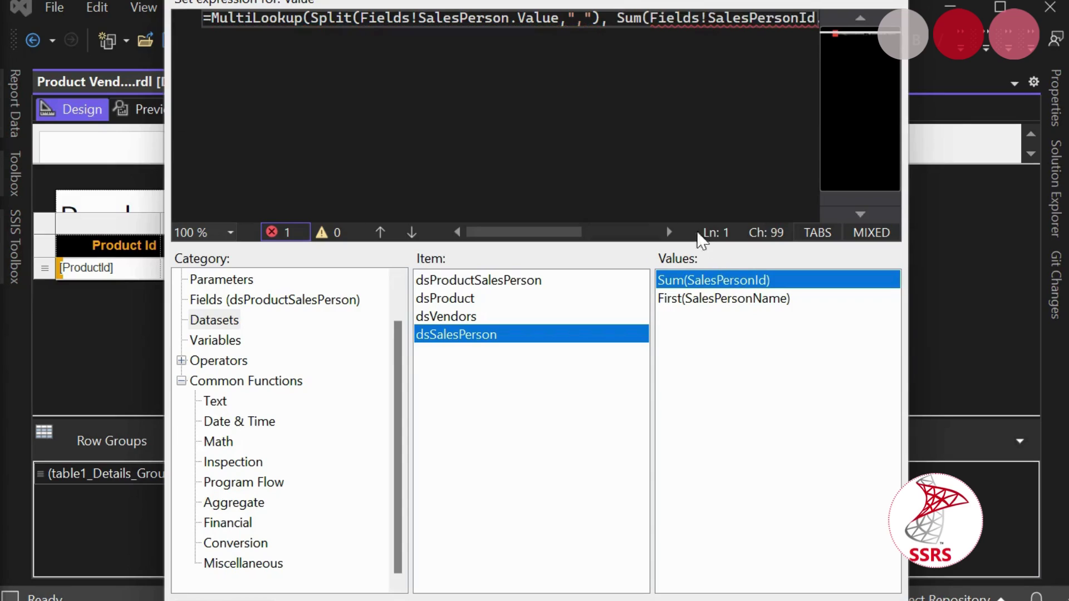
{"action": "left_click", "coordinate": [648, 17]}
{"action": "key", "text": "BackSpace"}
{"action": "key", "text": "BackSpace"}
{"action": "key", "text": "BackSpace"}
{"action": "key", "text": "BackSpace"}
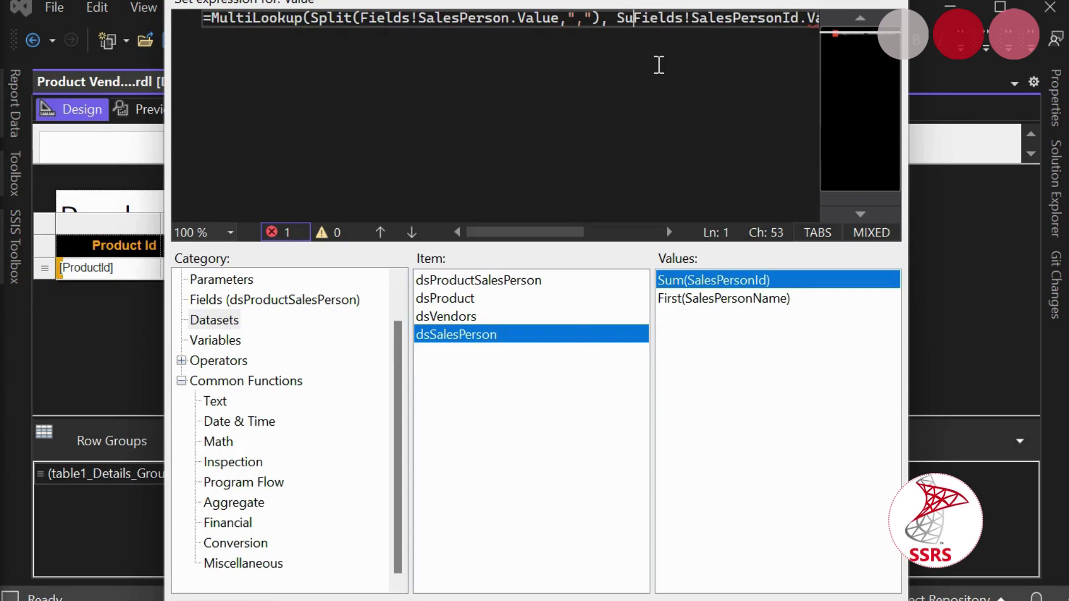
{"action": "key", "text": "Return"}
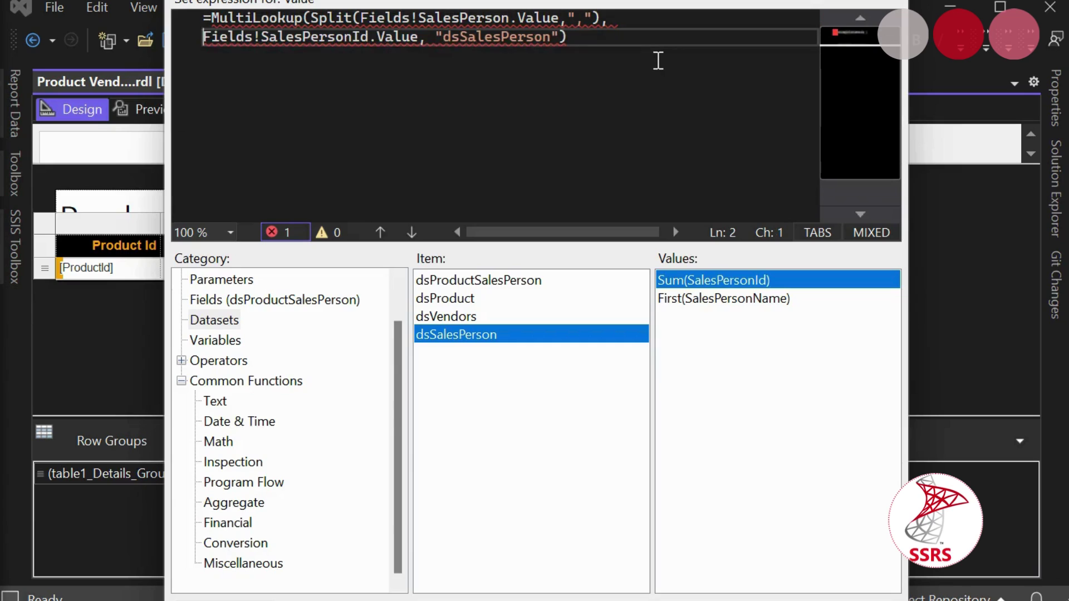
Delete the "dsSalesPerson" scope and closing parenthesis after Fields!SalesPersonId.Value in the expression
{"action": "left_click", "coordinate": [593, 41]}
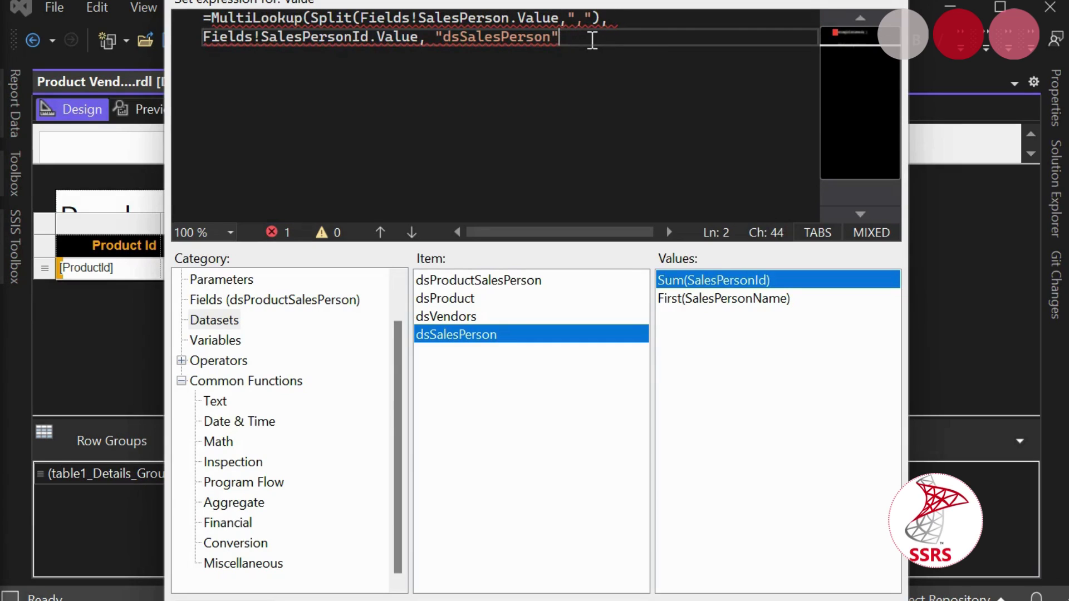
{"action": "key", "text": "BackSpace"}
{"action": "key", "text": "BackSpace"}
{"action": "key", "text": "BackSpace"}
{"action": "key", "text": "BackSpace"}
{"action": "key", "text": "BackSpace"}
{"action": "key", "text": "BackSpace"}
{"action": "key", "text": "BackSpace"}
{"action": "key", "text": "BackSpace"}
{"action": "key", "text": "BackSpace"}
{"action": "key", "text": "BackSpace"}
{"action": "key", "text": "BackSpace"}
{"action": "key", "text": "BackSpace"}
{"action": "key", "text": "BackSpace"}
{"action": "key", "text": "BackSpace"}
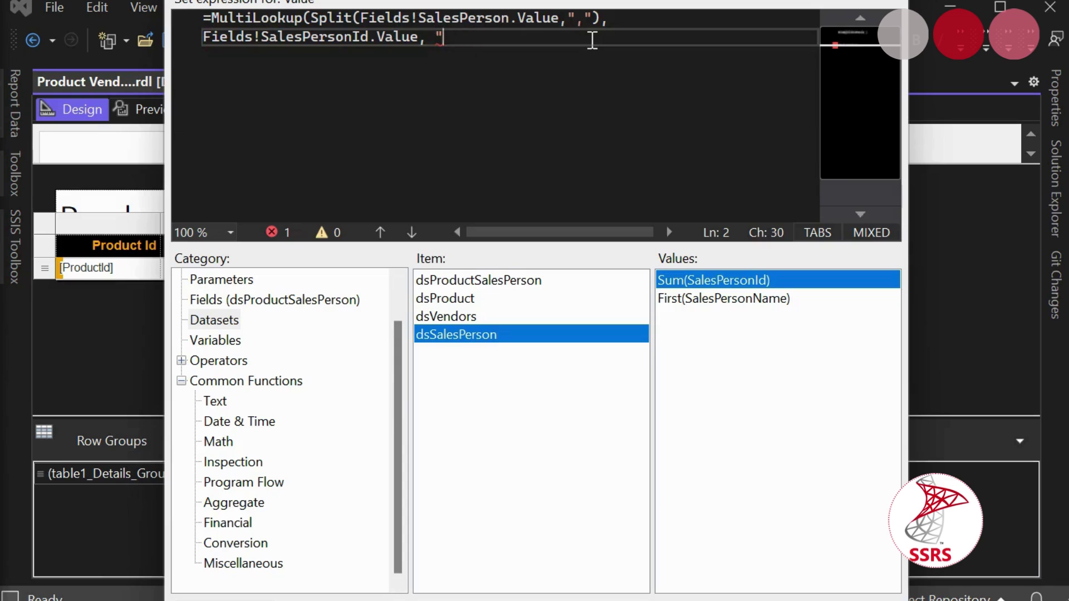
{"action": "key", "text": "BackSpace"}
Add SalesPersonName with the "dsSalesPerson" scope to complete MultiLookup, remove its First aggregate, and accept the expression
{"action": "left_click", "coordinate": [694, 299]}
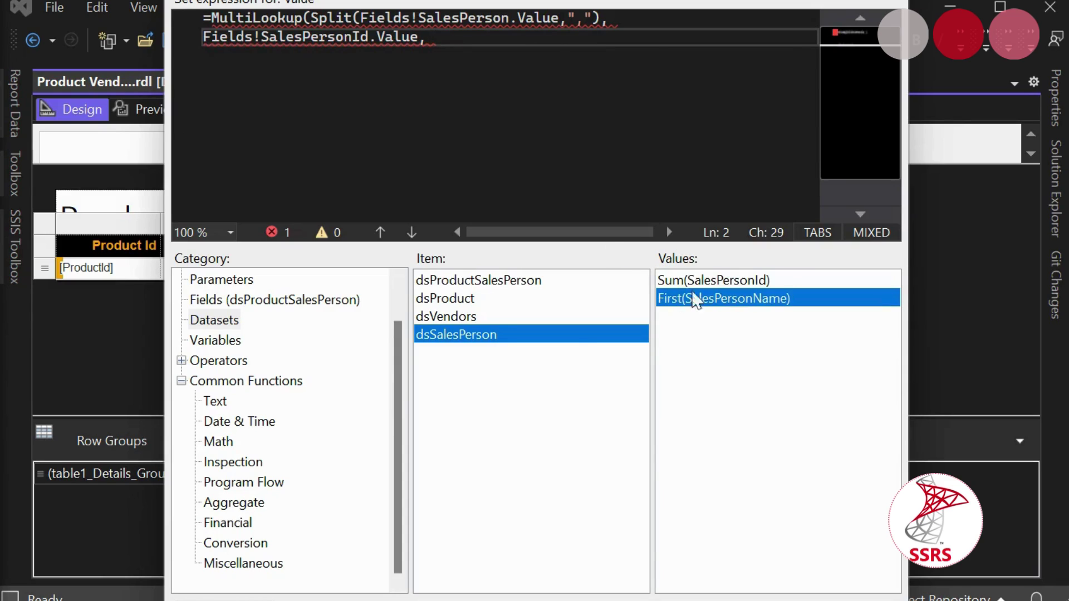
{"action": "double_click", "coordinate": [721, 299]}
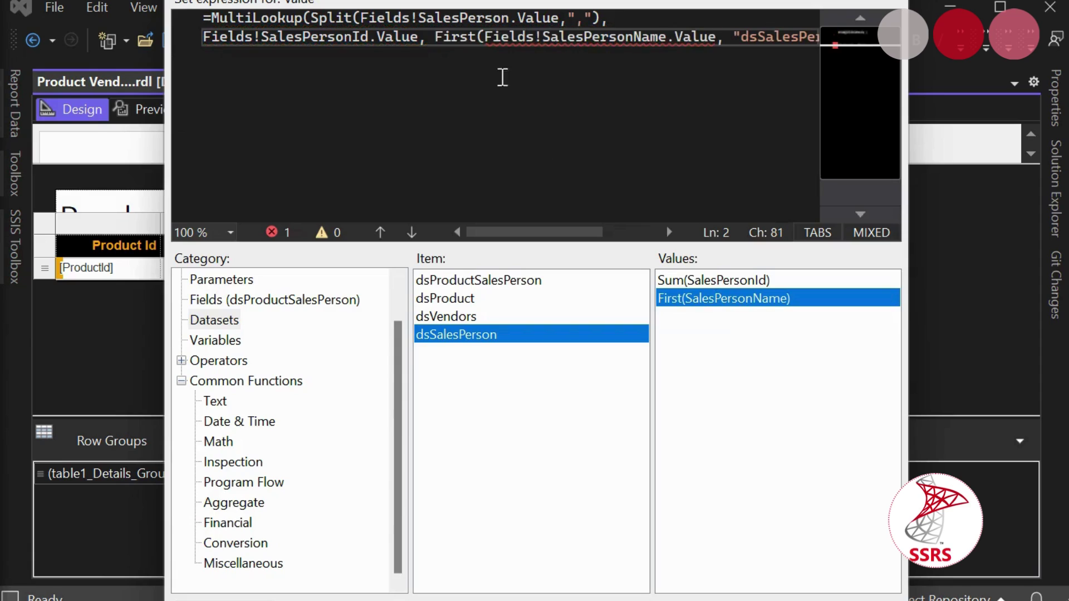
{"action": "left_click", "coordinate": [485, 50]}
{"action": "key", "text": "BackSpace"}
{"action": "key", "text": "BackSpace"}
{"action": "key", "text": "BackSpace"}
{"action": "key", "text": "BackSpace"}
{"action": "key", "text": "BackSpace"}
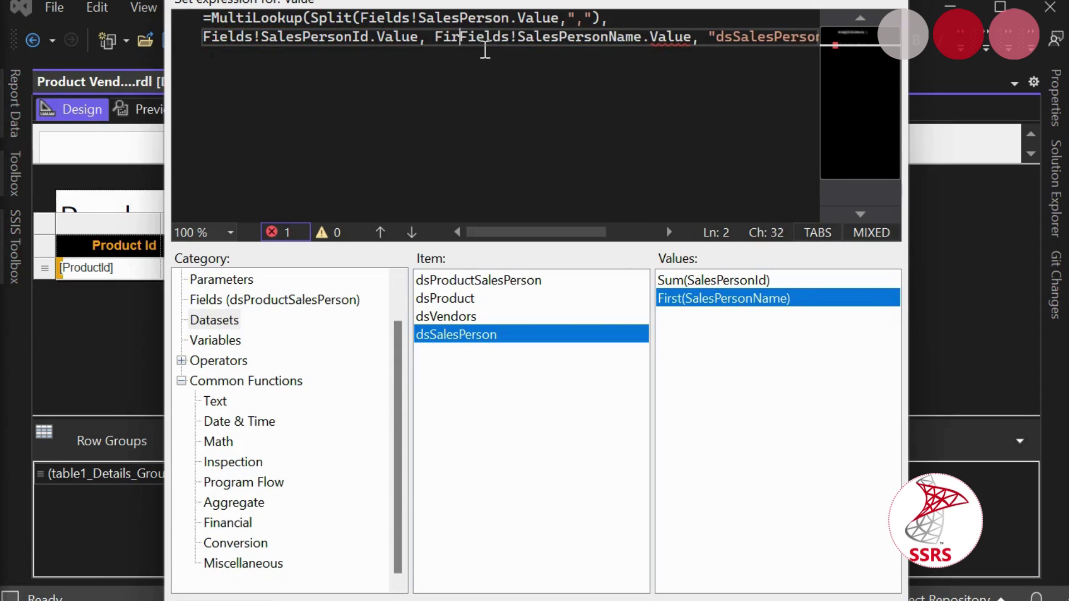
{"action": "key", "text": "BackSpace"}
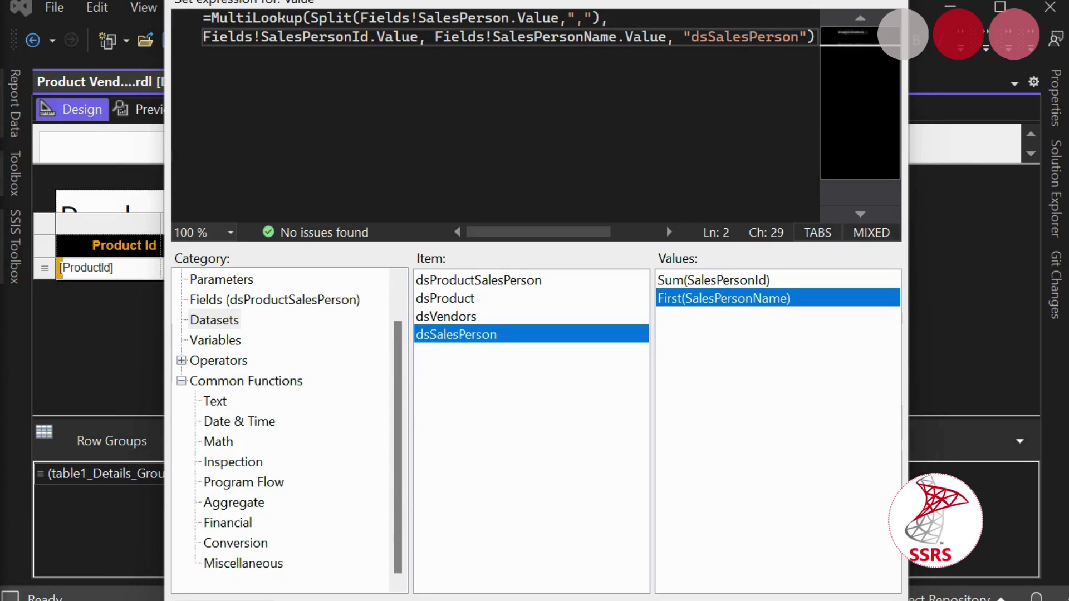
{"action": "key", "text": "Return"}
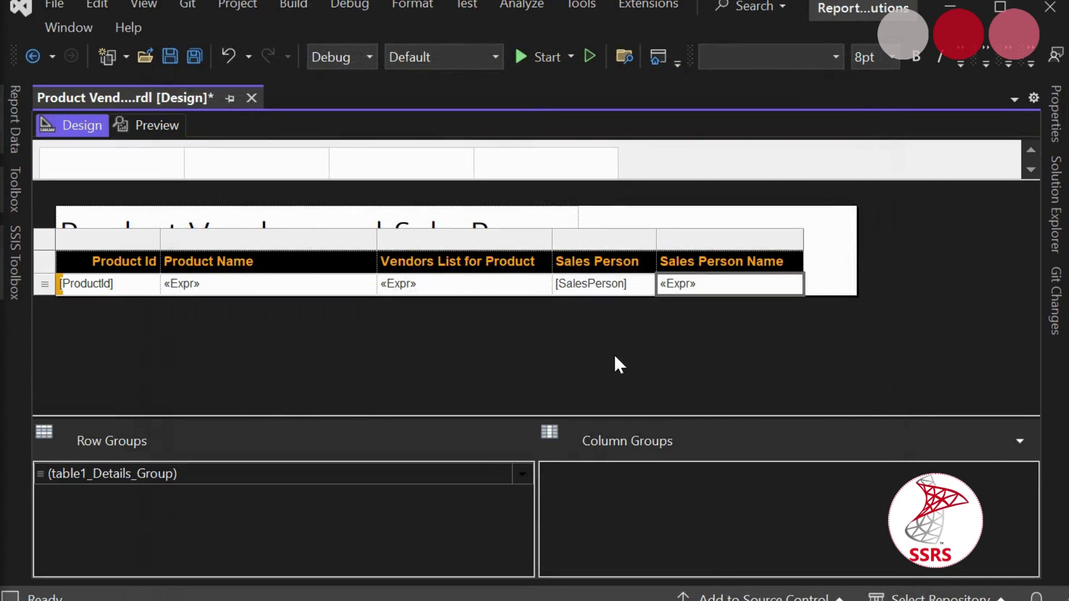
Preview the report to check the Sales Person Name column, and return to the design
{"action": "left_click", "coordinate": [170, 129]}
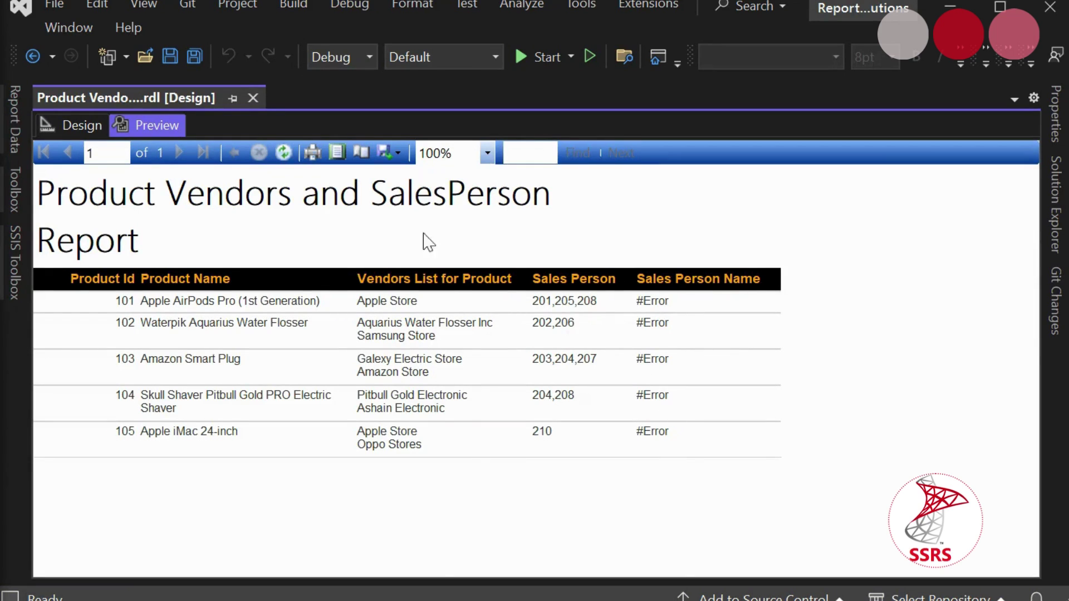
{"action": "left_click", "coordinate": [79, 126]}
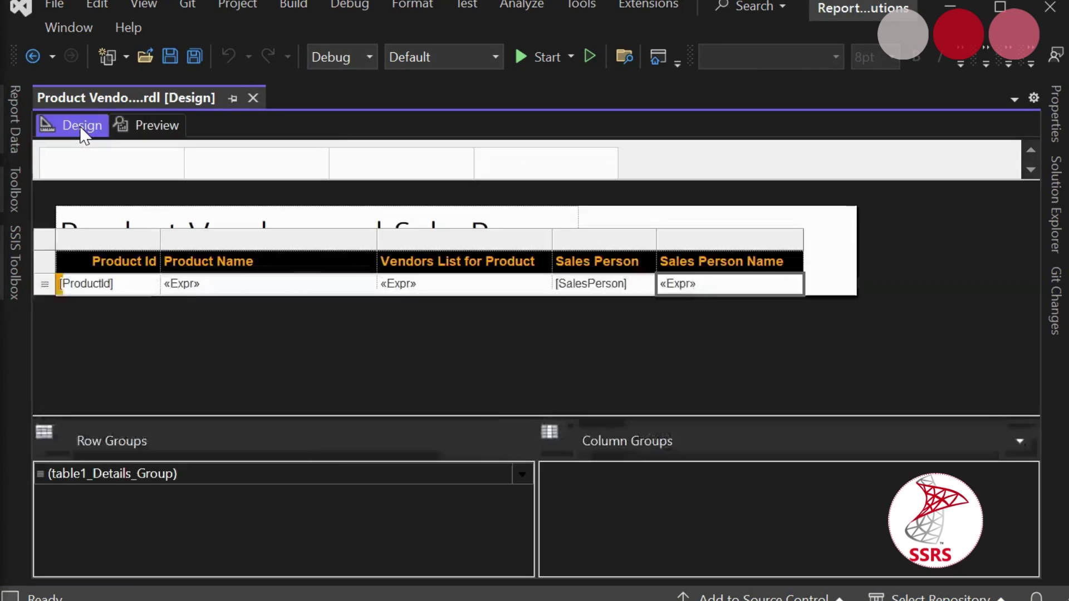
{"action": "right_click", "coordinate": [690, 285]}
{"action": "left_click", "coordinate": [910, 309]}
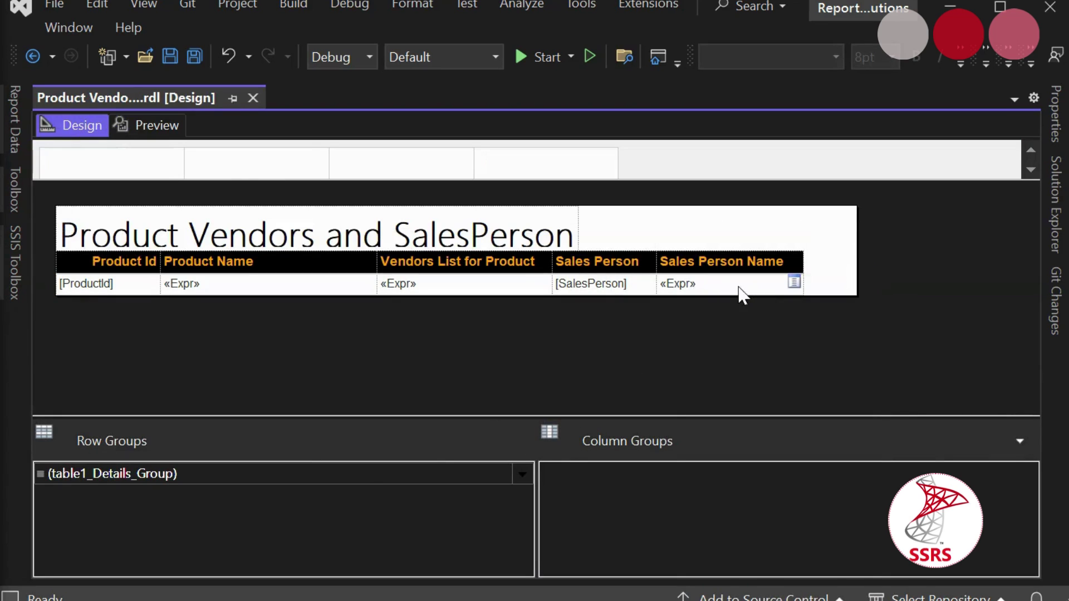
{"action": "right_click", "coordinate": [737, 286]}
{"action": "left_click", "coordinate": [806, 453]}
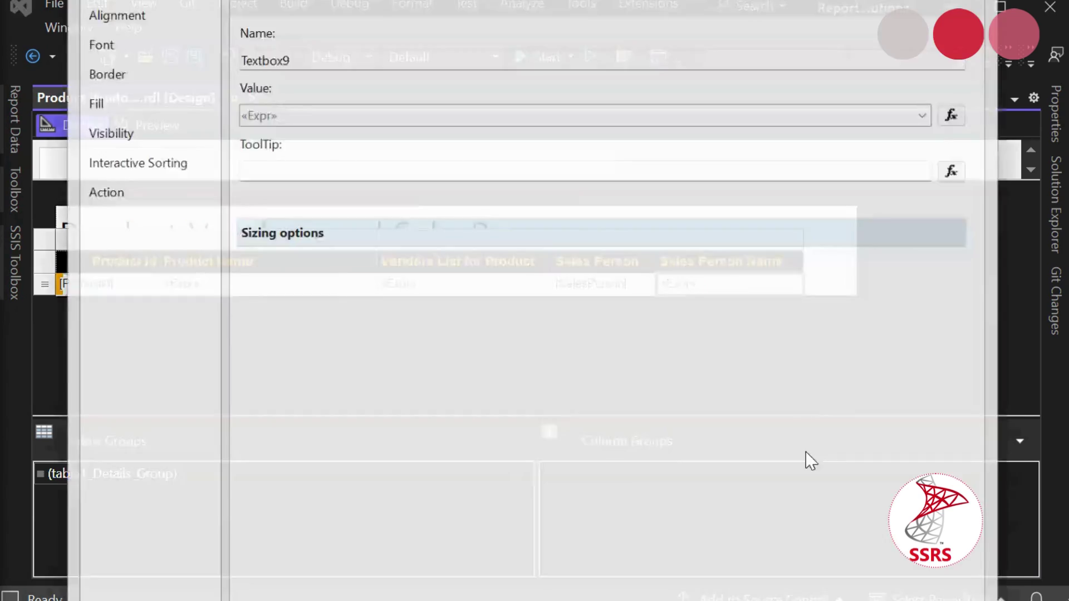
{"action": "key", "text": "Escape"}
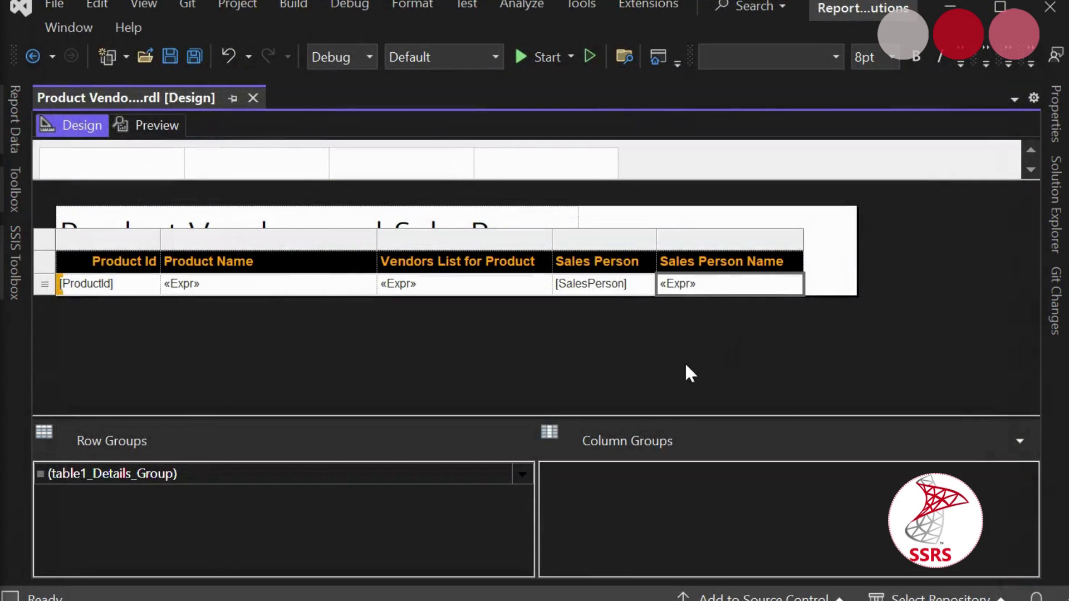
Open the Sales Person Name cell's expression and move the "dsSalesPerson" argument onto its own line
{"action": "right_click", "coordinate": [708, 286]}
{"action": "left_click", "coordinate": [761, 433]}
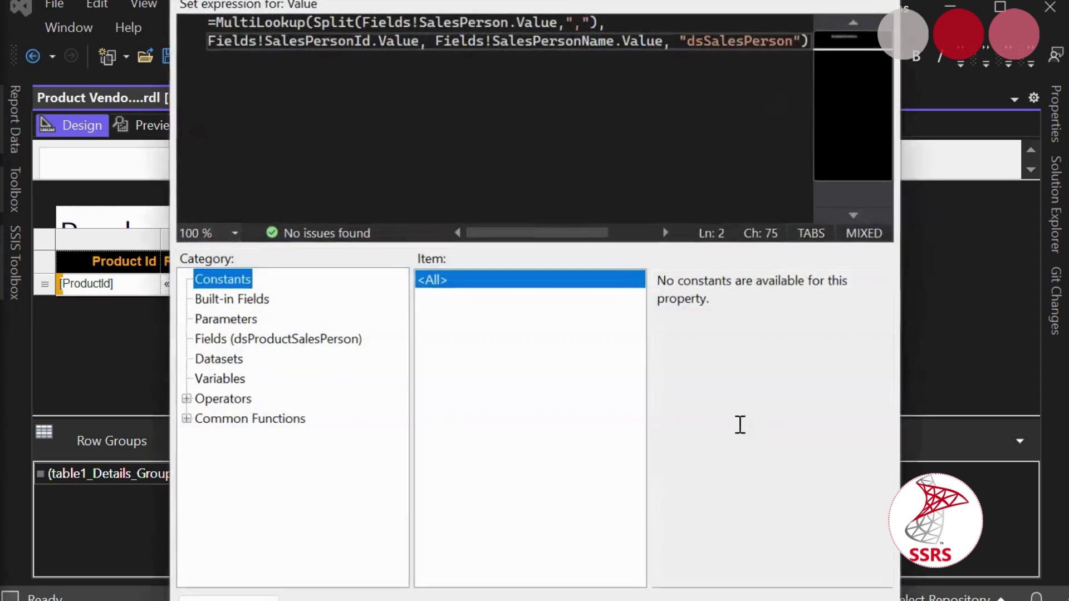
{"action": "left_click", "coordinate": [215, 20]}
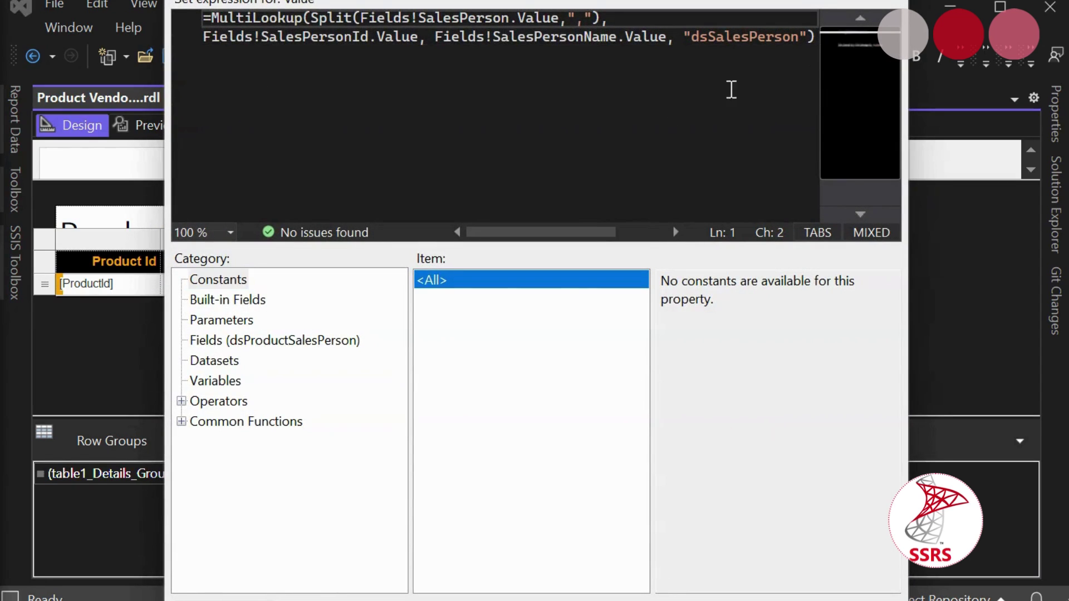
{"action": "left_click", "coordinate": [683, 37]}
{"action": "key", "text": "Return"}
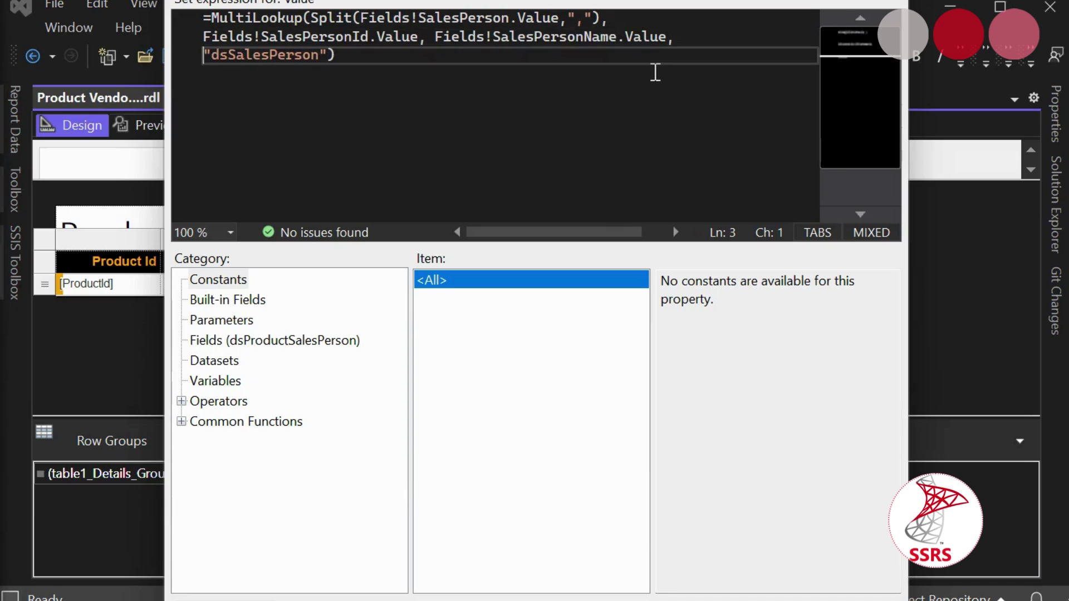
Wrap the MultiLookup expression in Join with ", " as the delimiter, and accept the expression
{"action": "left_click", "coordinate": [216, 20]}
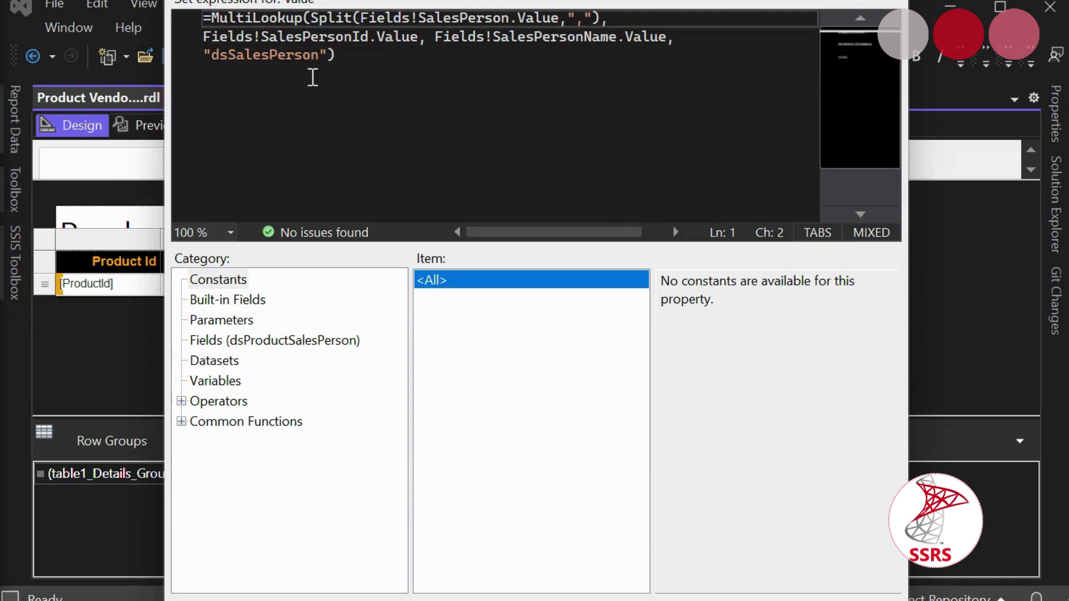
{"action": "type", "text": "Join"}
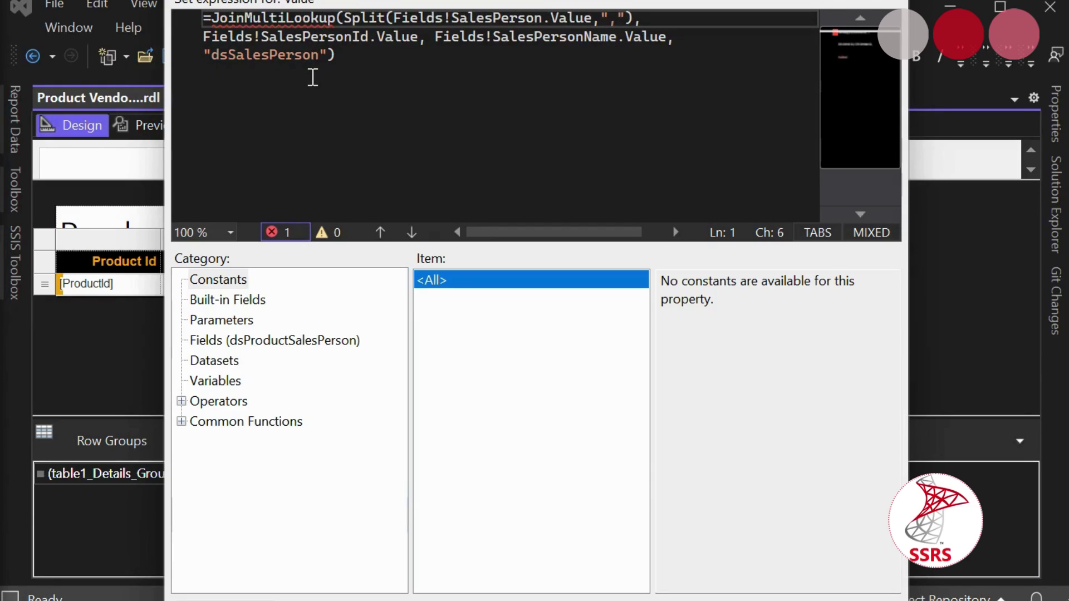
{"action": "type", "text": "("}
{"action": "left_click", "coordinate": [375, 119]}
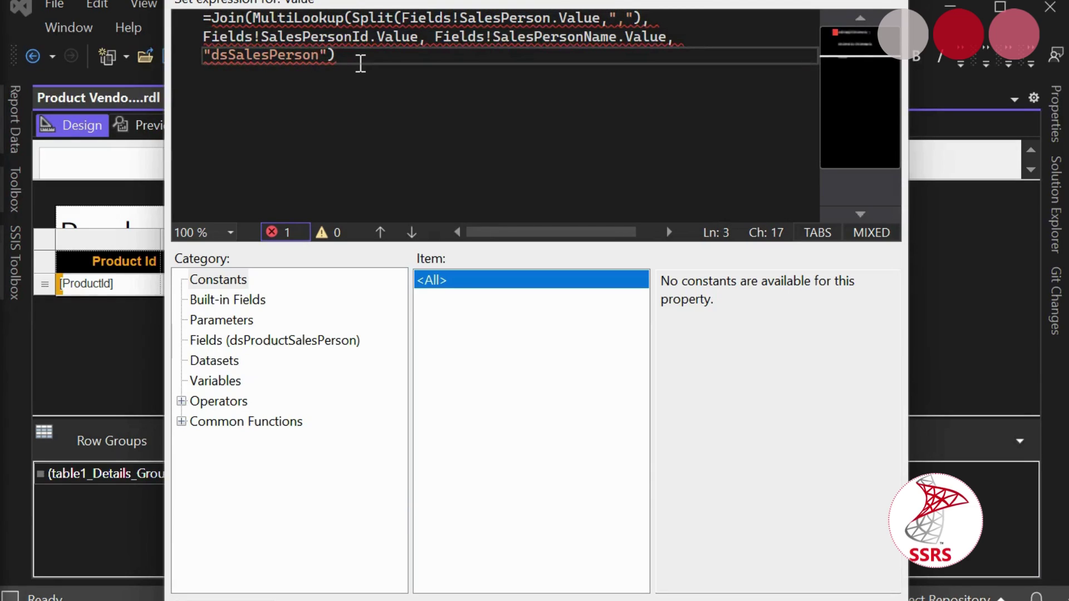
{"action": "type", "text": ","}
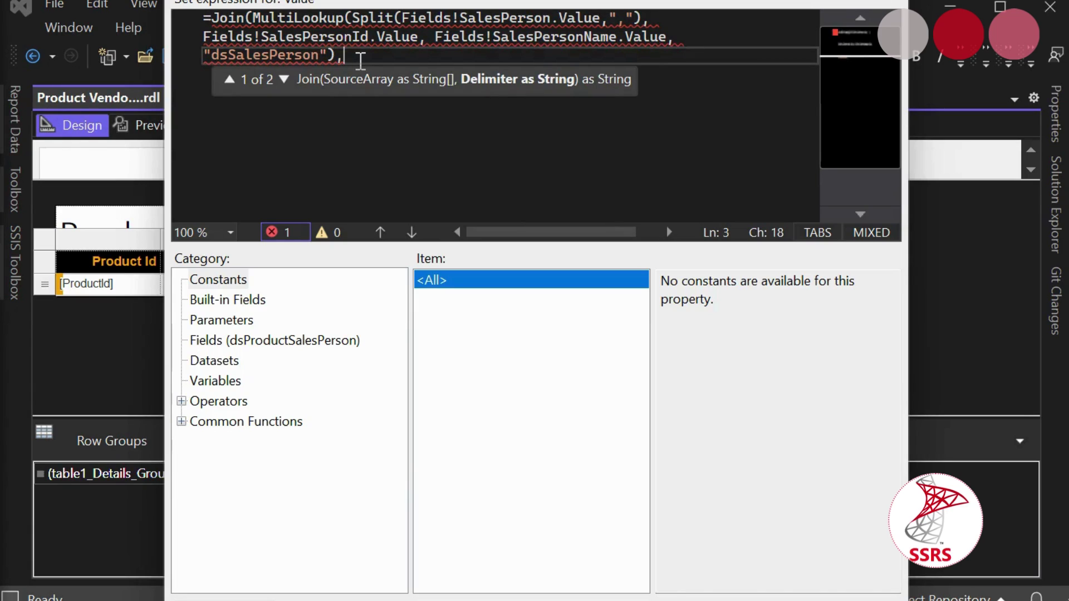
{"action": "type", "text": "\", \")"}
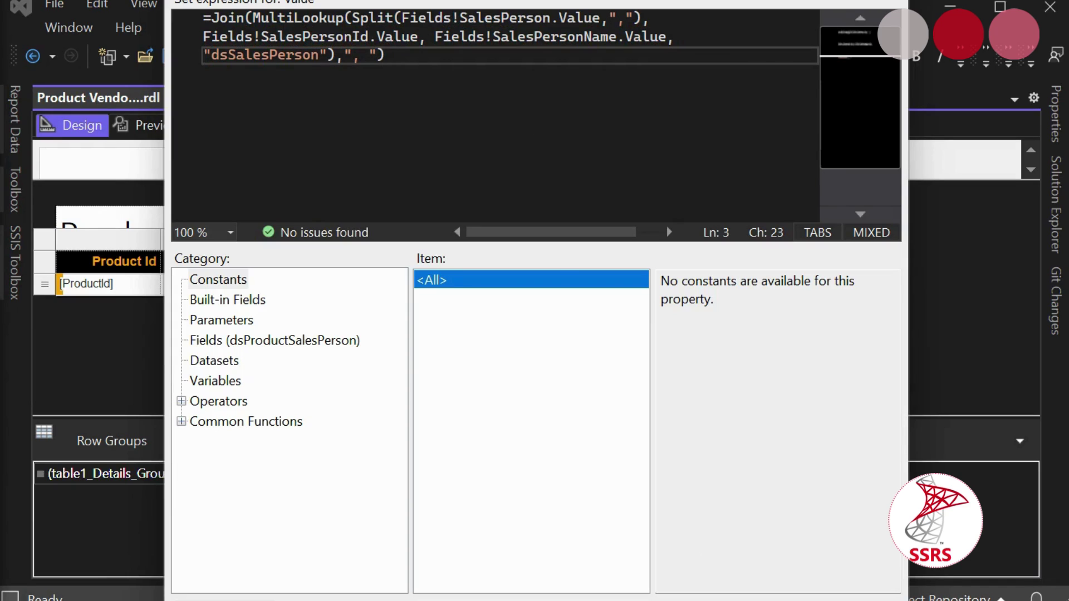
{"action": "key", "text": "Return"}
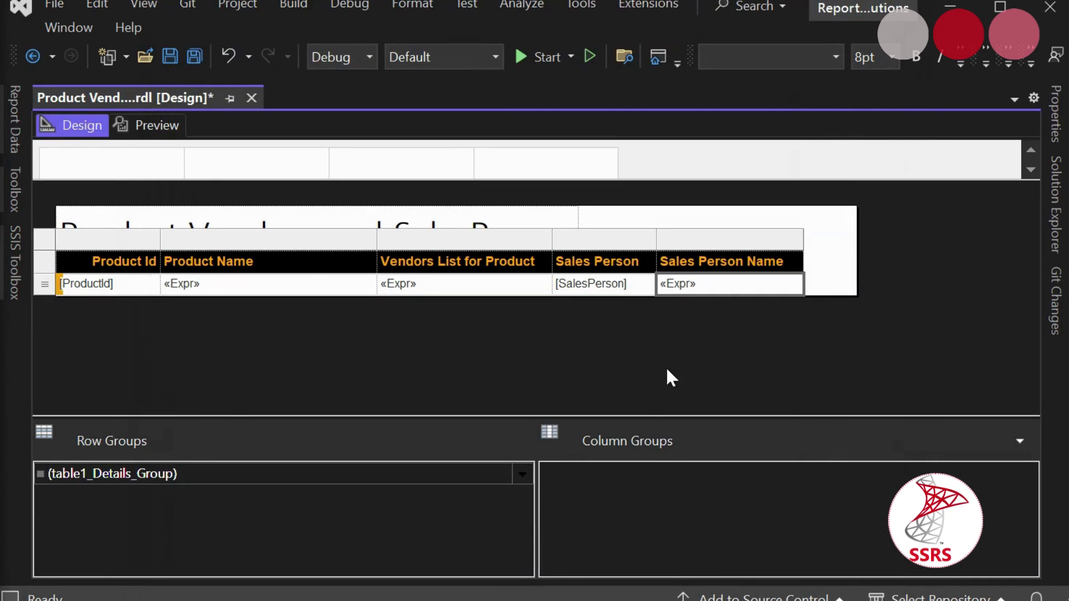
Preview the report to check the joined sales person names, and return to the design
{"action": "left_click", "coordinate": [155, 129]}
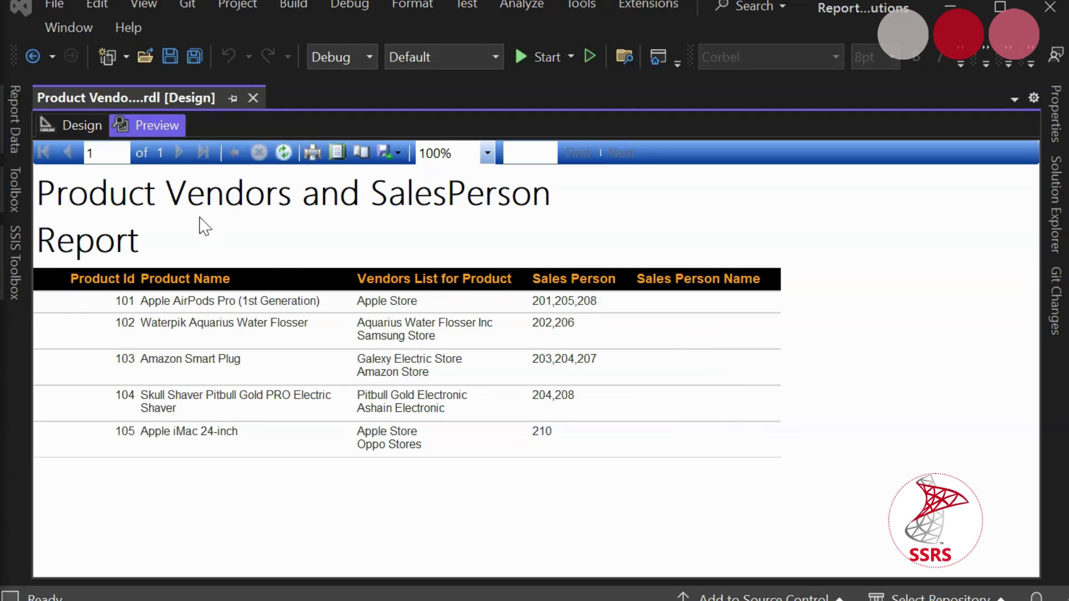
{"action": "left_click", "coordinate": [85, 132]}
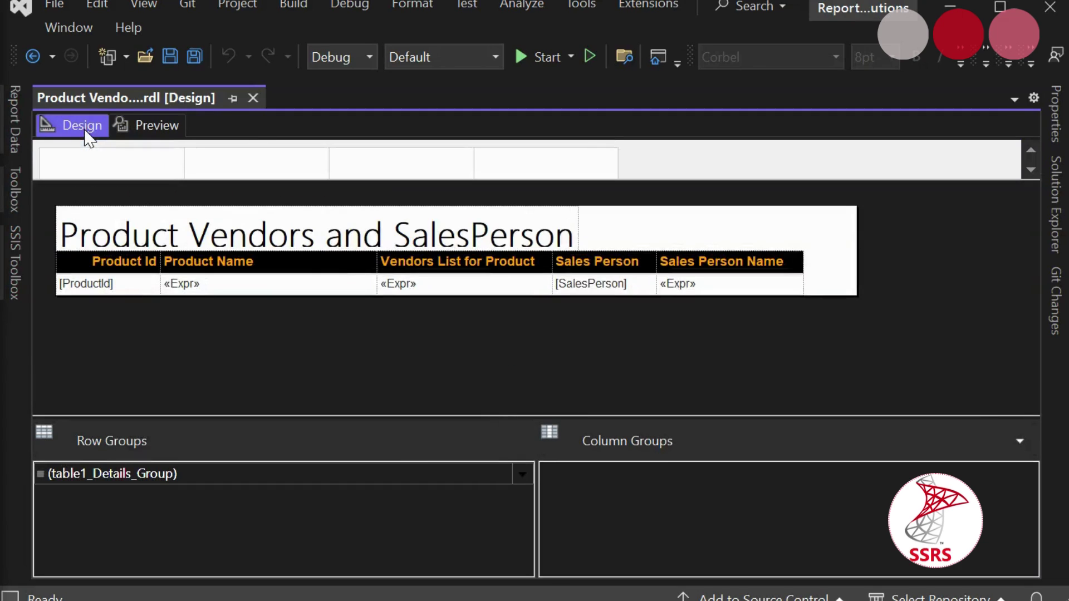
Append .ToString() to Fields!SalesPersonId.Value in the Sales Person Name cell's expression, and accept the expression
{"action": "right_click", "coordinate": [708, 287]}
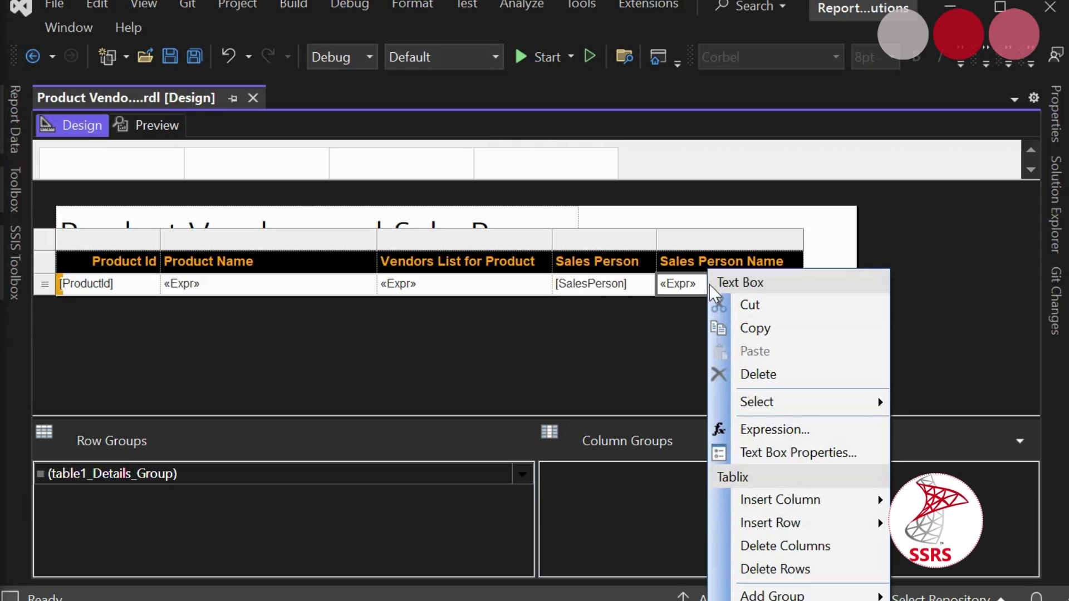
{"action": "left_click", "coordinate": [754, 430]}
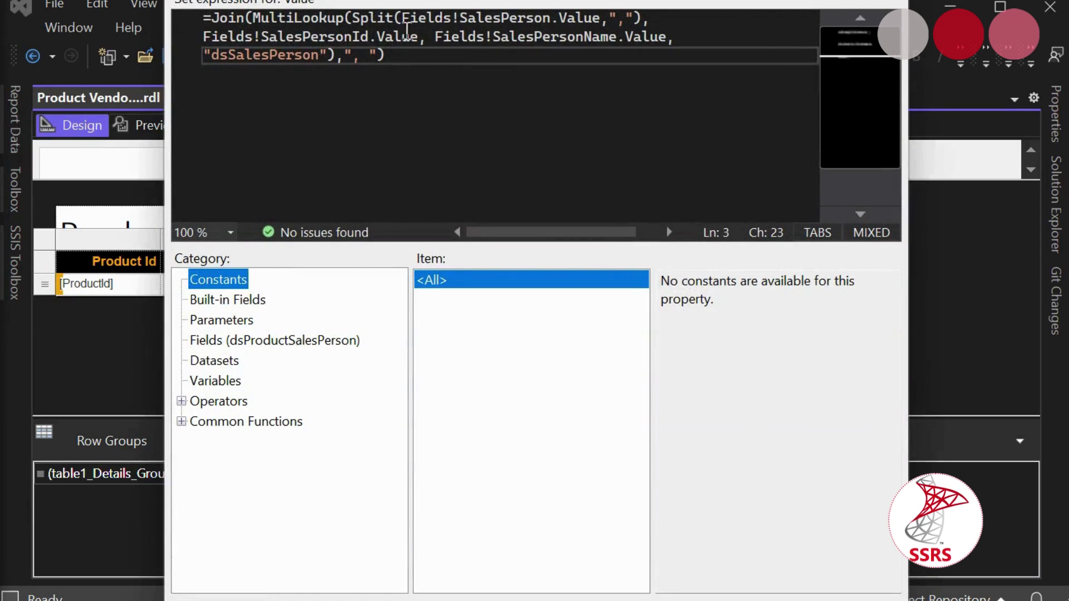
{"action": "left_click_drag", "start_coordinate": [361, 22], "coordinate": [545, 12]}
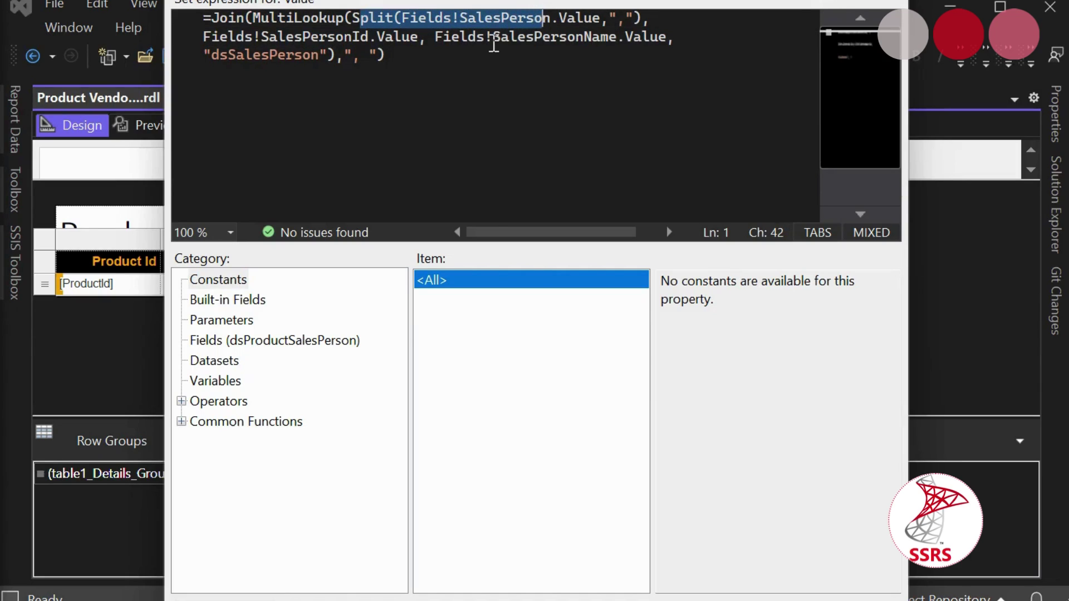
{"action": "left_click", "coordinate": [658, 18]}
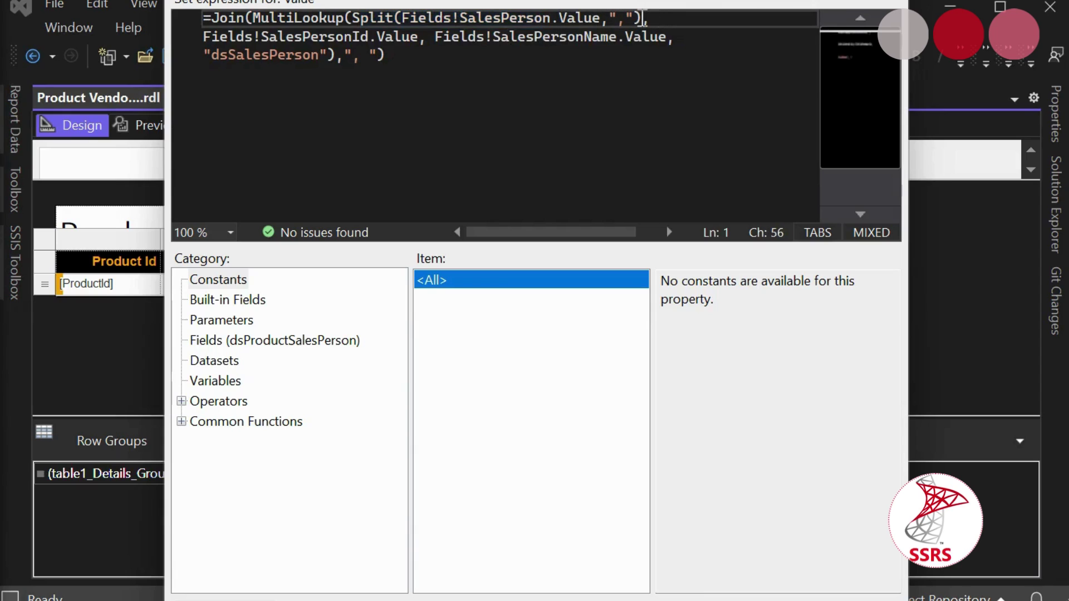
{"action": "left_click_drag", "start_coordinate": [644, 21], "coordinate": [355, 6]}
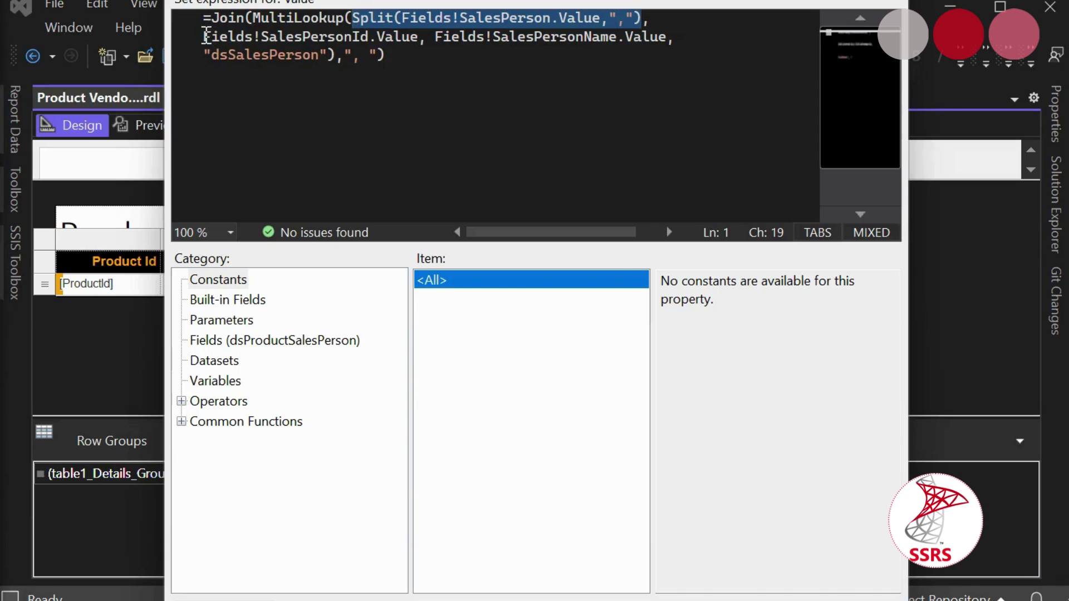
{"action": "left_click_drag", "start_coordinate": [205, 36], "coordinate": [417, 34]}
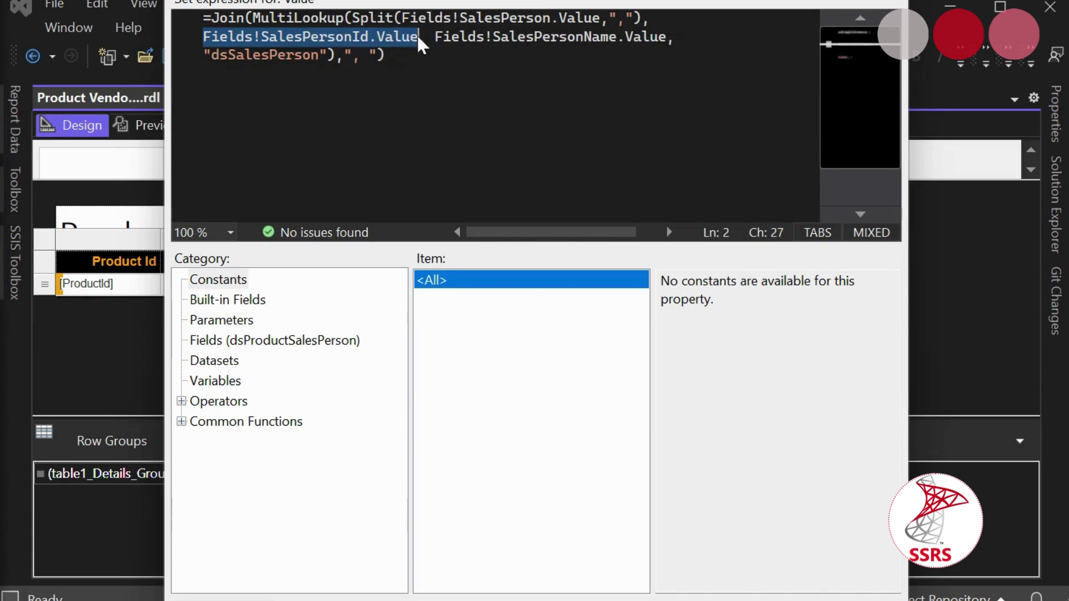
{"action": "left_click", "coordinate": [418, 53]}
{"action": "left_click", "coordinate": [420, 43]}
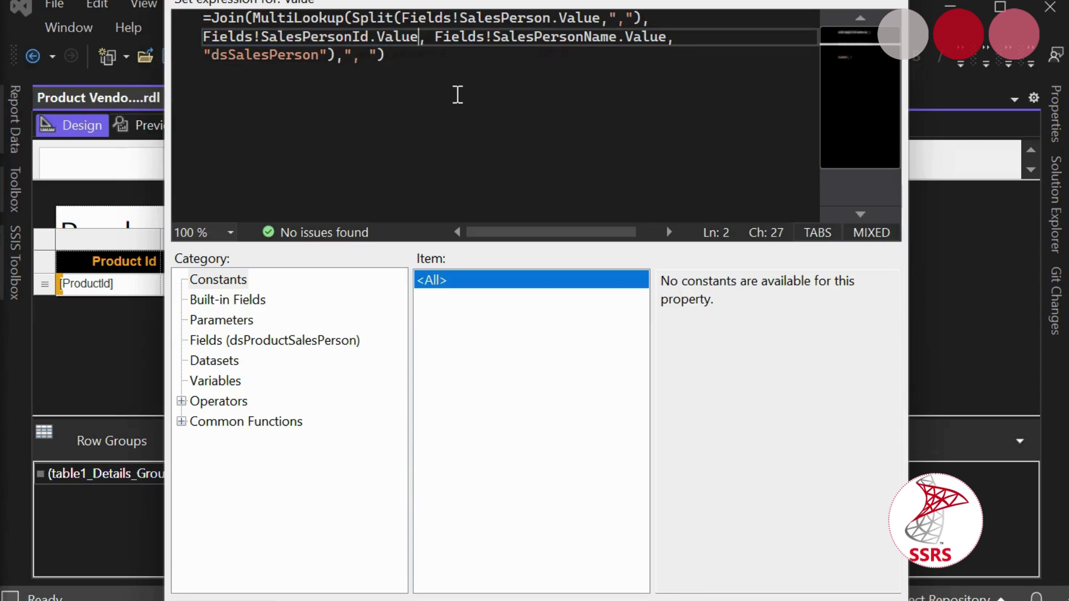
{"action": "type", "text": ","}
{"action": "key", "text": "BackSpace"}
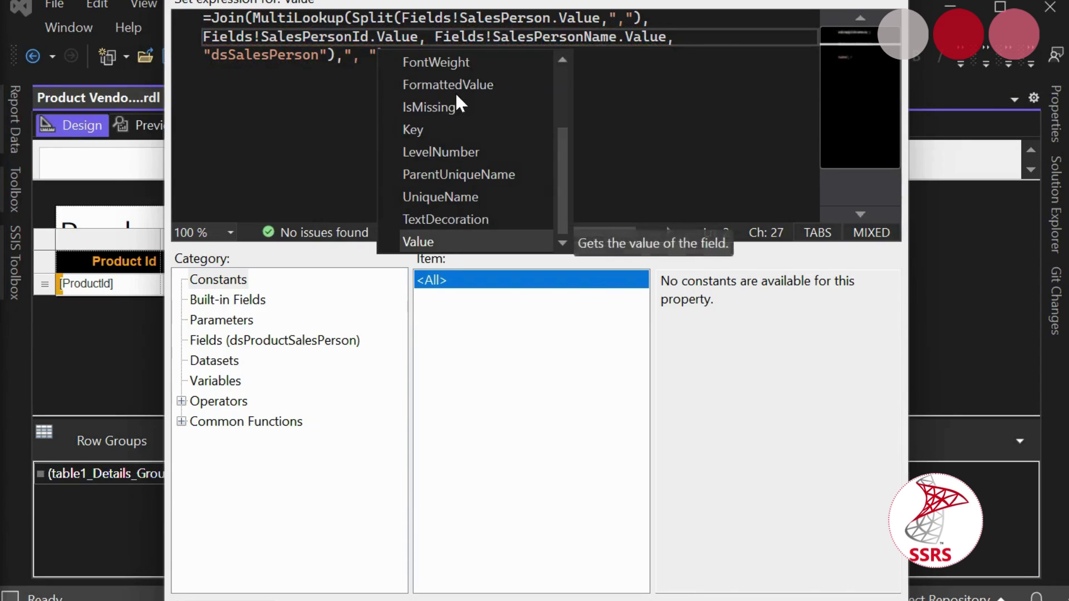
{"action": "type", "text": ".t"}
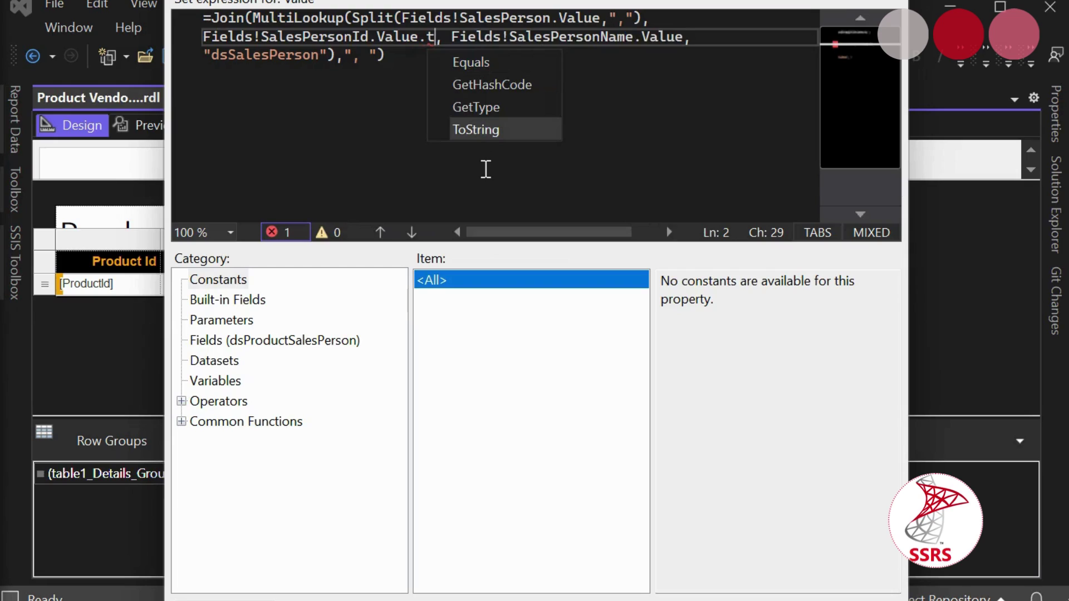
{"action": "double_click", "coordinate": [477, 137]}
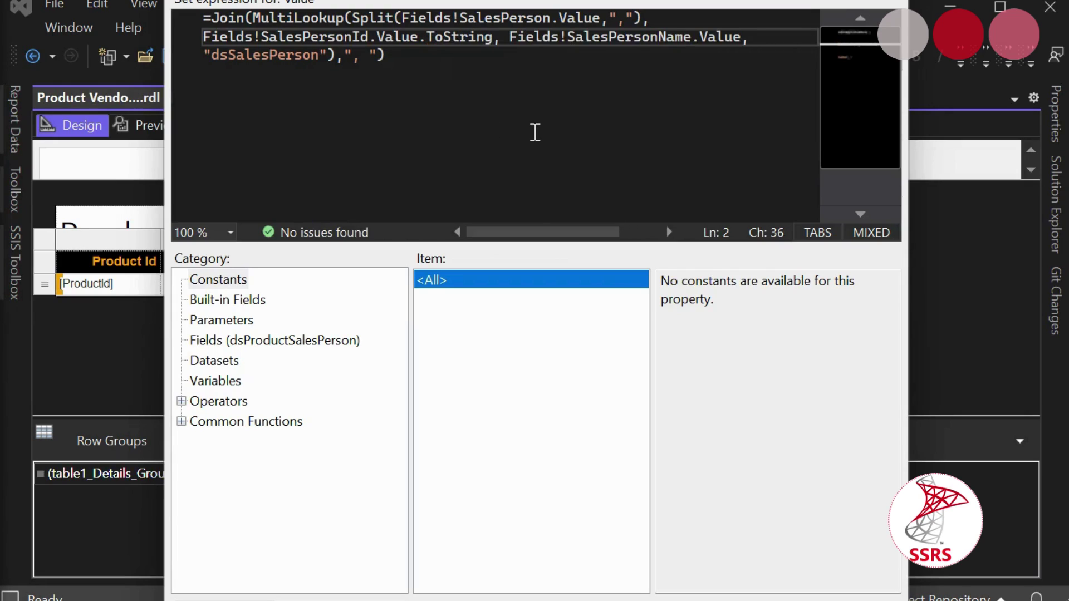
{"action": "type", "text": "()"}
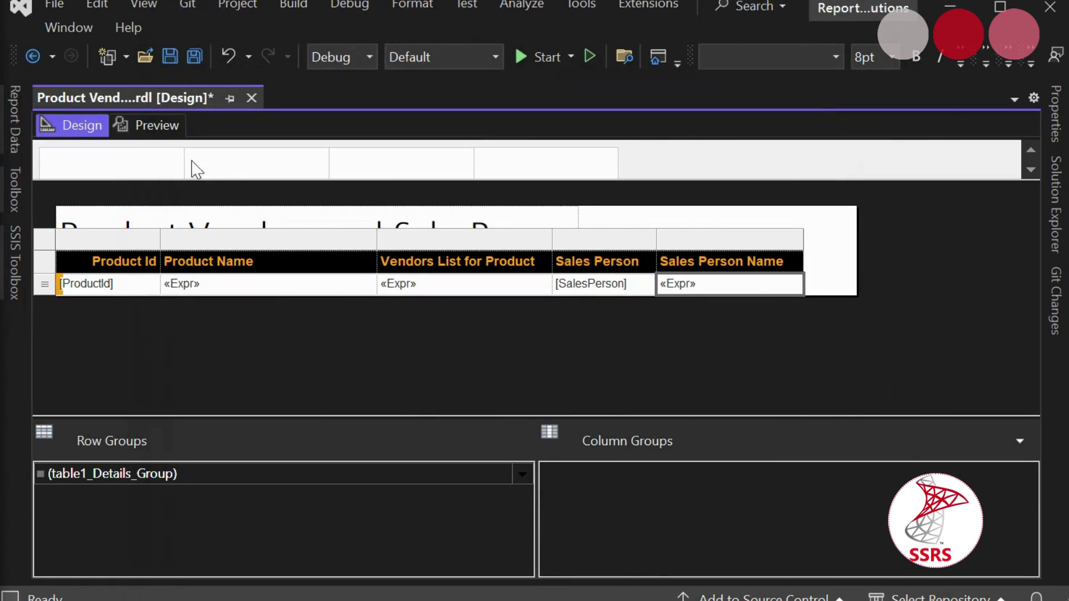
Preview the report to check the Product Name, Vendors List and Sales Person Name columns, and return to the design
{"action": "left_click", "coordinate": [159, 123]}
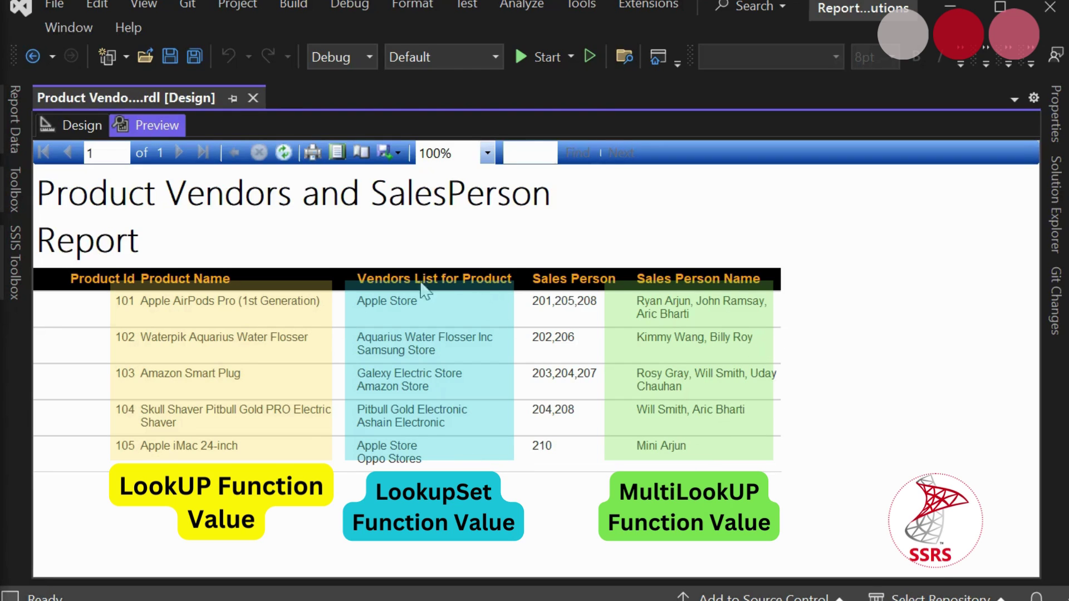
{"action": "left_click", "coordinate": [82, 124]}
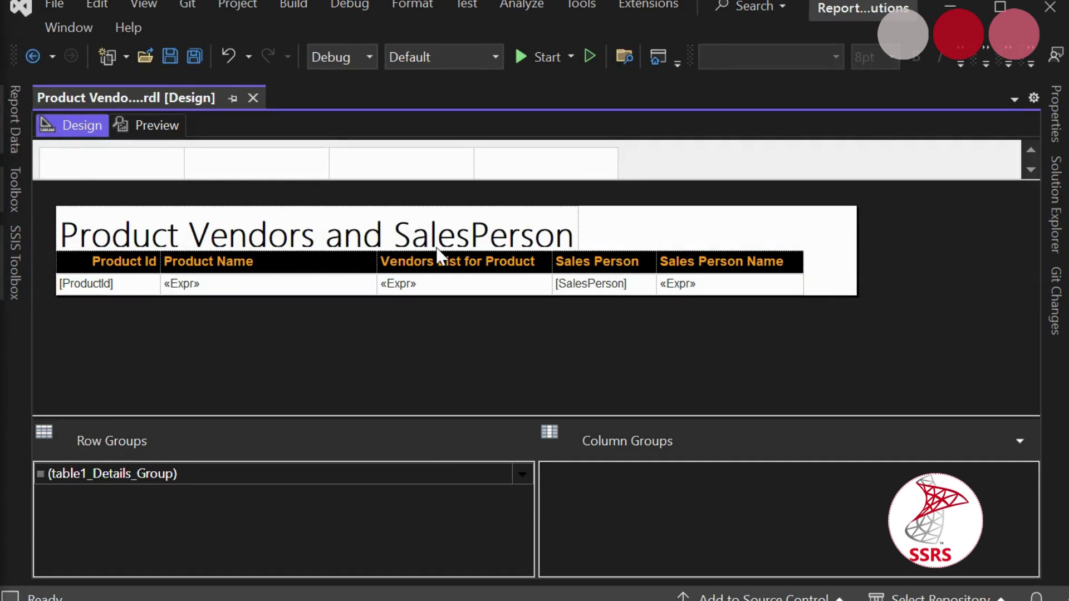
Move the whole table down to leave a gap between it and the report title
{"action": "left_click", "coordinate": [437, 246]}
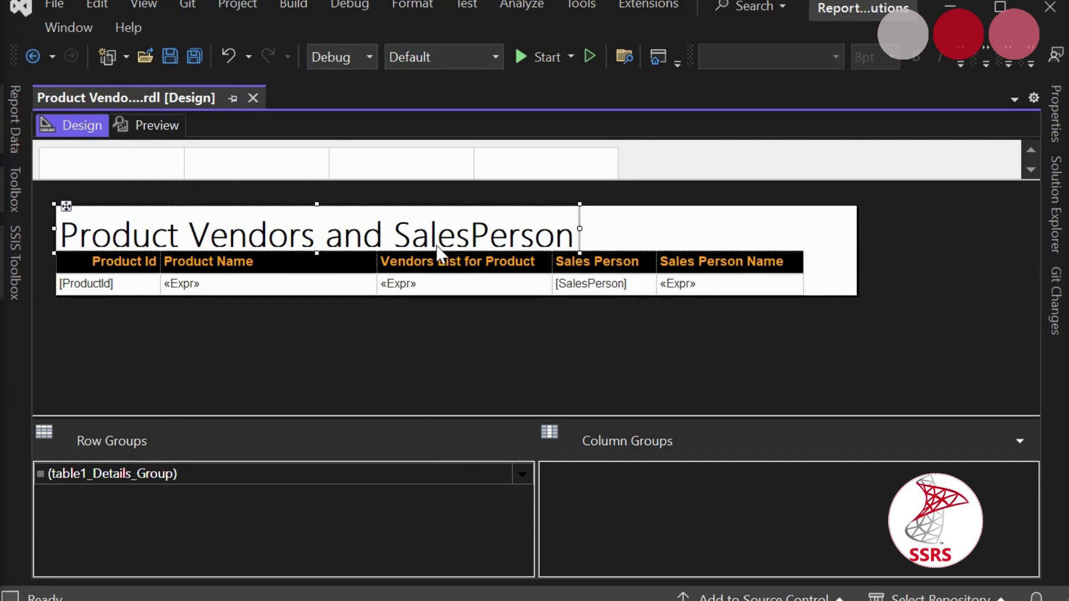
{"action": "left_click", "coordinate": [65, 261]}
{"action": "key", "text": "Escape"}
{"action": "key", "text": "Down"}
{"action": "key", "text": "Down"}
{"action": "key", "text": "Down"}
{"action": "key", "text": "Down"}
{"action": "key", "text": "Down"}
{"action": "key", "text": "Down"}
{"action": "key", "text": "Down"}
{"action": "key", "text": "Down"}
{"action": "key", "text": "Down"}
{"action": "key", "text": "Down"}
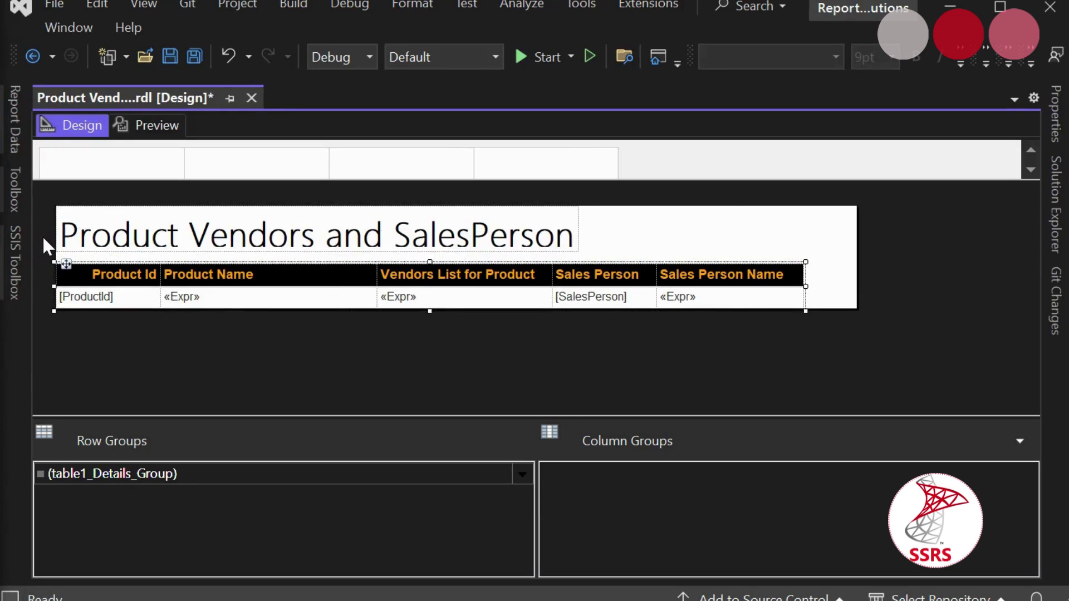
Widen the title text box and the Sales Person Name column to the right edge of the report body
{"action": "left_click", "coordinate": [329, 248]}
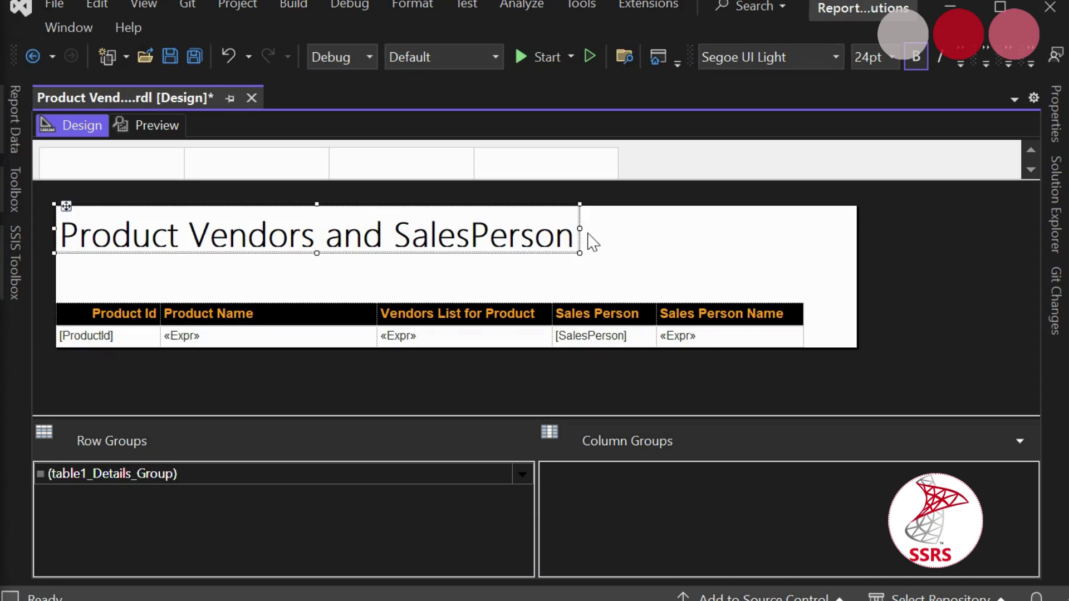
{"action": "left_click_drag", "start_coordinate": [580, 239], "coordinate": [854, 241]}
{"action": "left_click", "coordinate": [799, 316]}
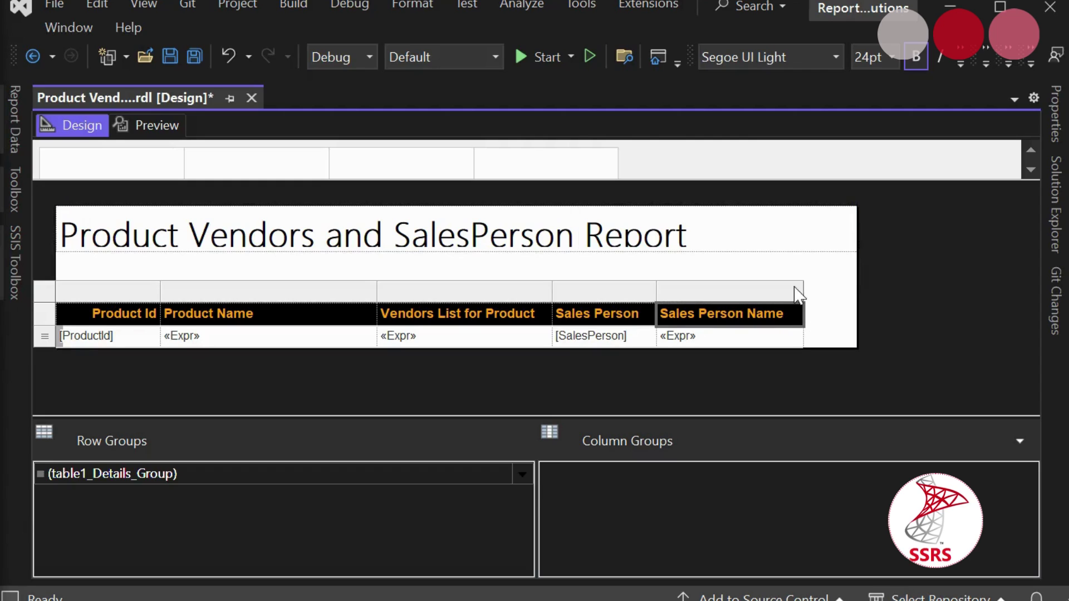
{"action": "left_click_drag", "start_coordinate": [803, 291], "coordinate": [857, 290]}
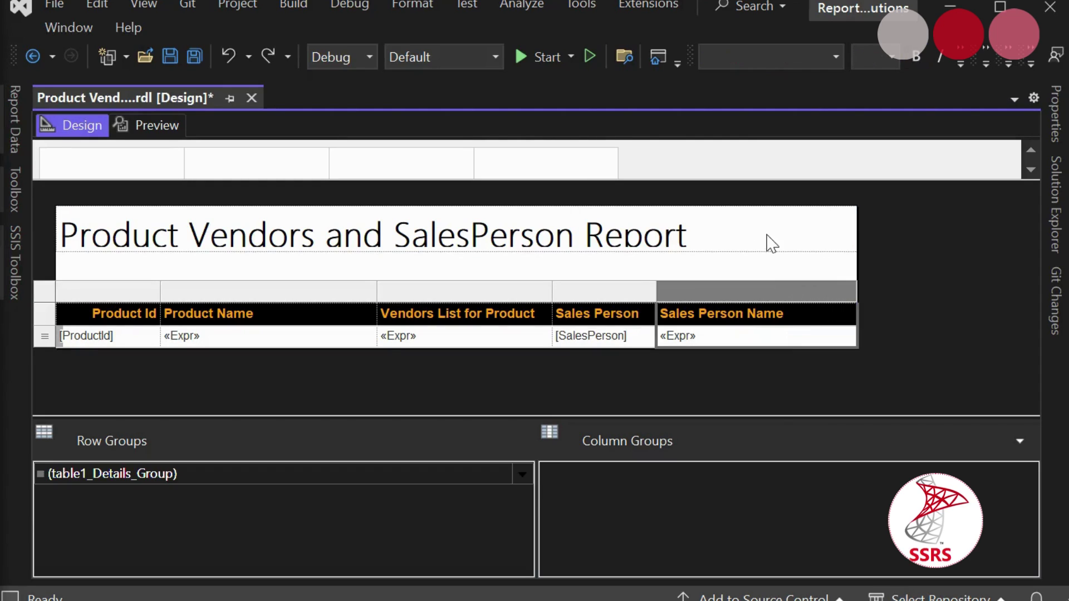
Increase the title text box's height to fit its text and set its background color to Orange
{"action": "left_click", "coordinate": [771, 244]}
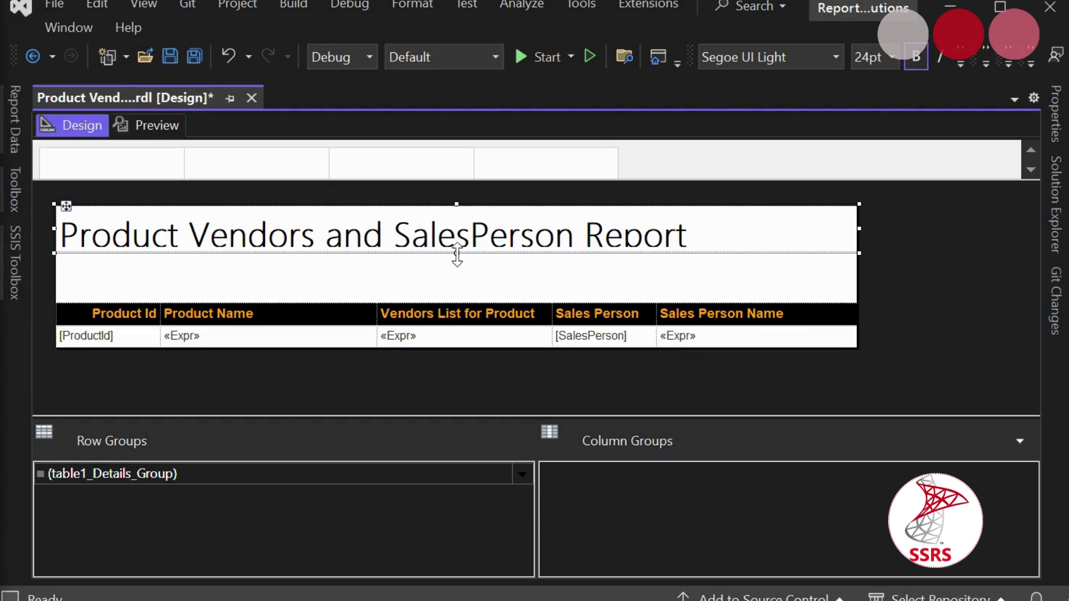
{"action": "left_click_drag", "start_coordinate": [456, 253], "coordinate": [457, 271]}
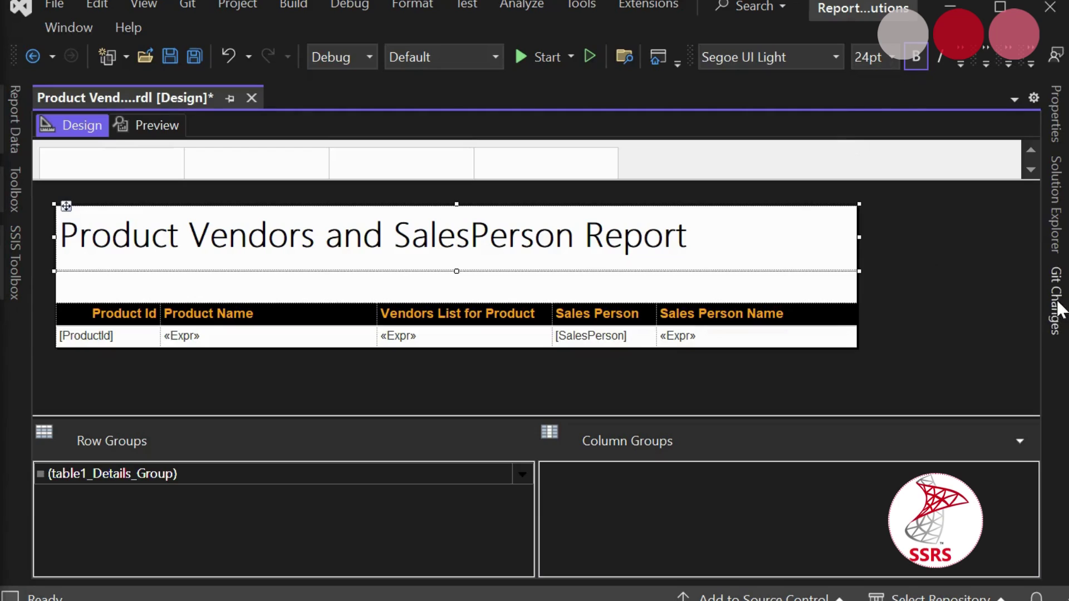
{"action": "left_click", "coordinate": [1054, 111]}
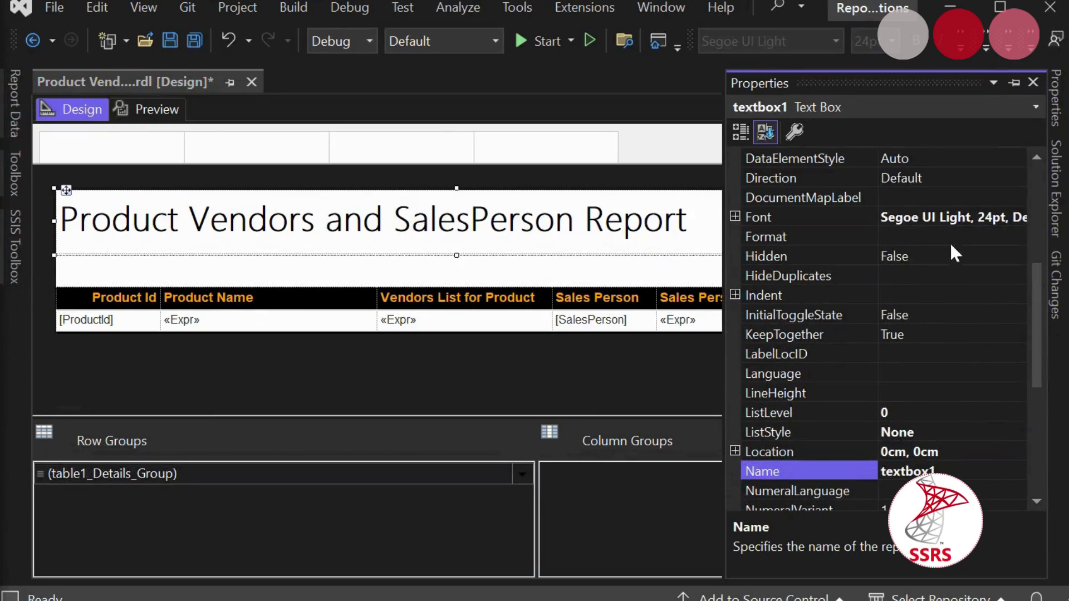
{"action": "left_click_drag", "start_coordinate": [1034, 319], "coordinate": [1036, 223]}
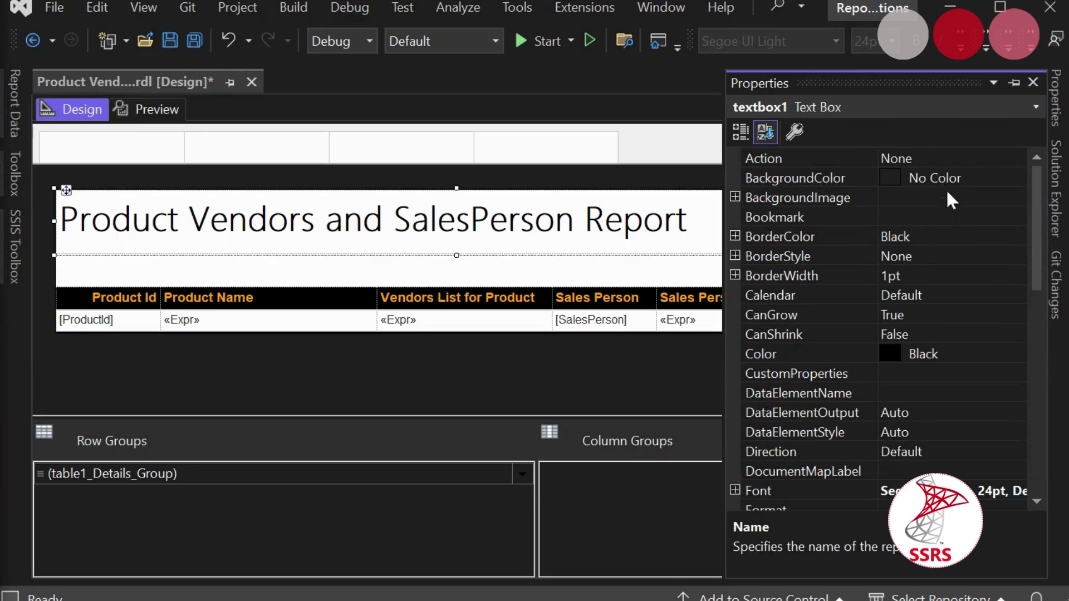
{"action": "left_click", "coordinate": [1014, 181]}
{"action": "left_click", "coordinate": [1015, 178]}
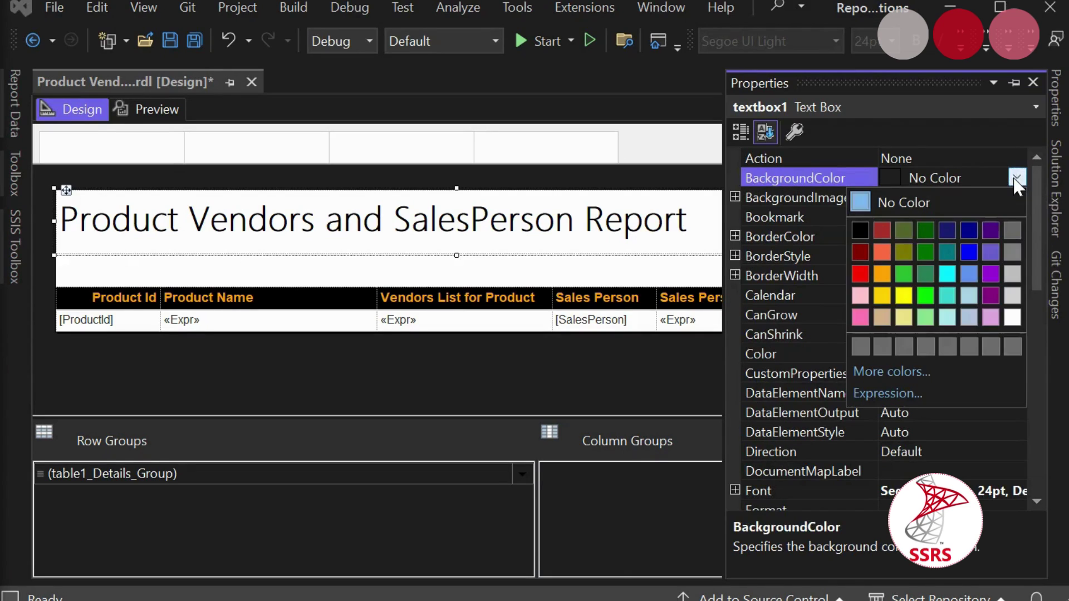
{"action": "left_click", "coordinate": [879, 273]}
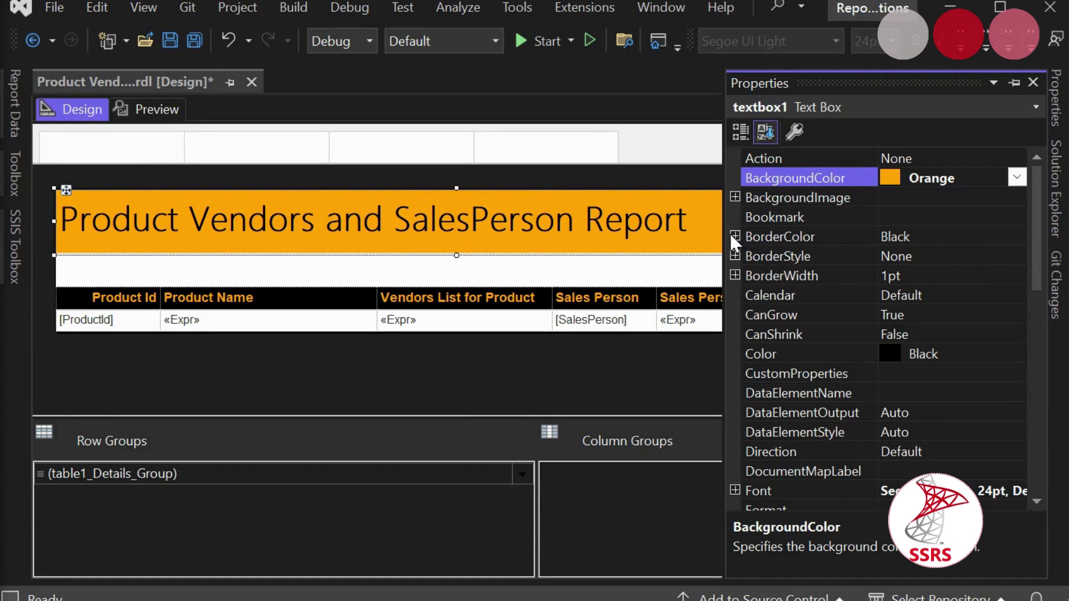
Set the title text box's default border style to Dotted, and preview the report
{"action": "left_click", "coordinate": [975, 251]}
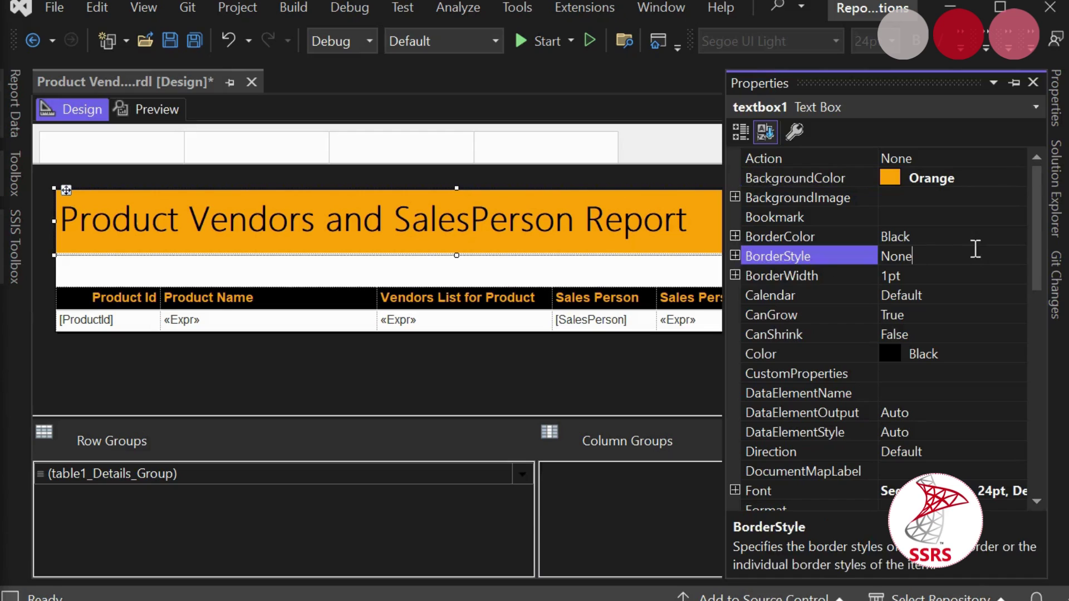
{"action": "left_click", "coordinate": [735, 256]}
{"action": "left_click", "coordinate": [964, 276]}
{"action": "left_click", "coordinate": [1016, 275]}
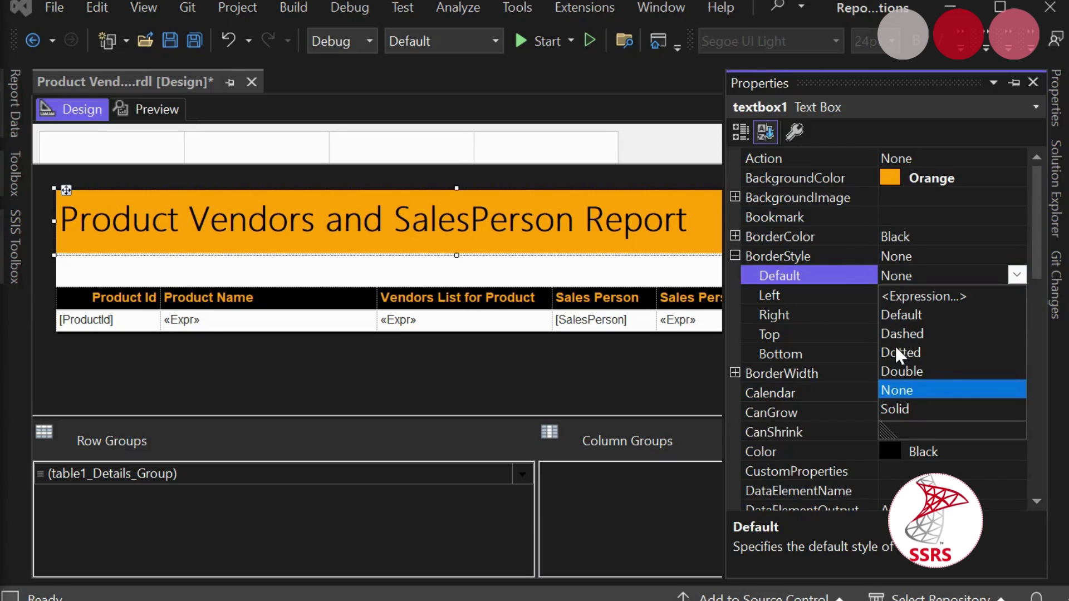
{"action": "left_click", "coordinate": [894, 347]}
{"action": "left_click", "coordinate": [517, 385]}
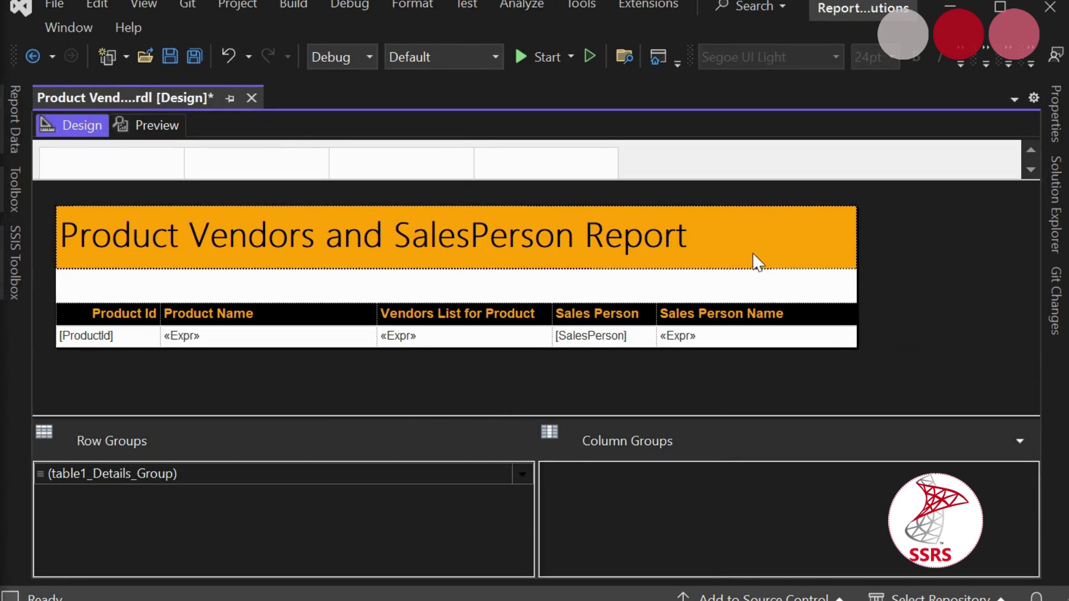
{"action": "left_click", "coordinate": [152, 129]}
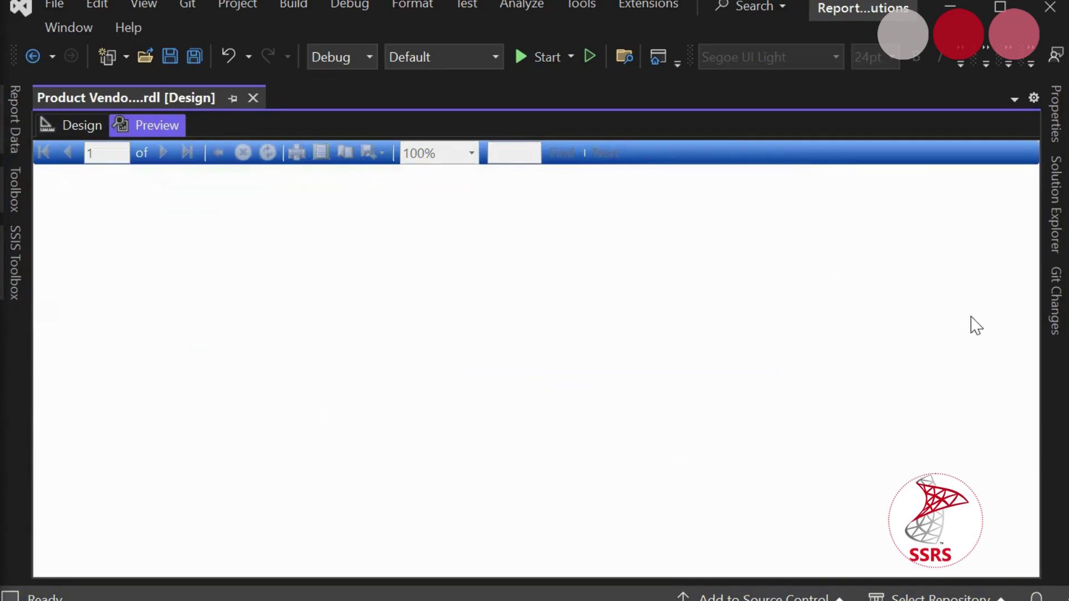